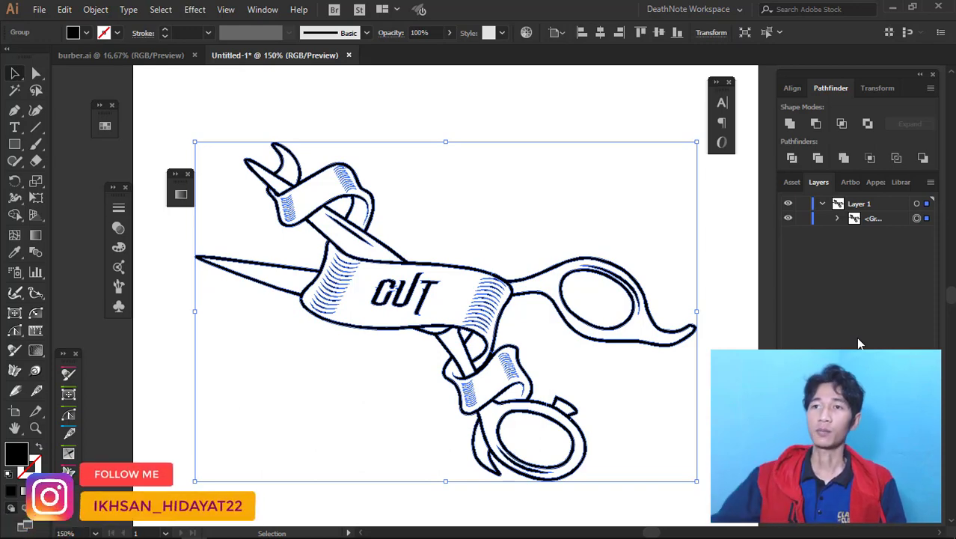
# Show the Shape Builder flyout: Shape Builder, Live Paint Bucket and Live Paint Selection
pyautogui.click(18, 215)
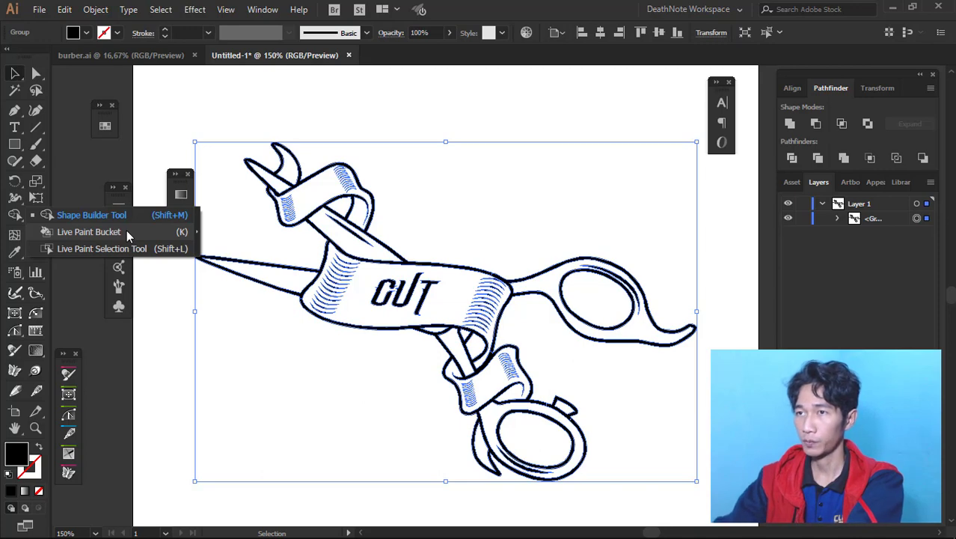
# Abandon the Live Paint Bucket for the Selection tool, deselect, and move the floating panel aside
pyautogui.click(88, 232)
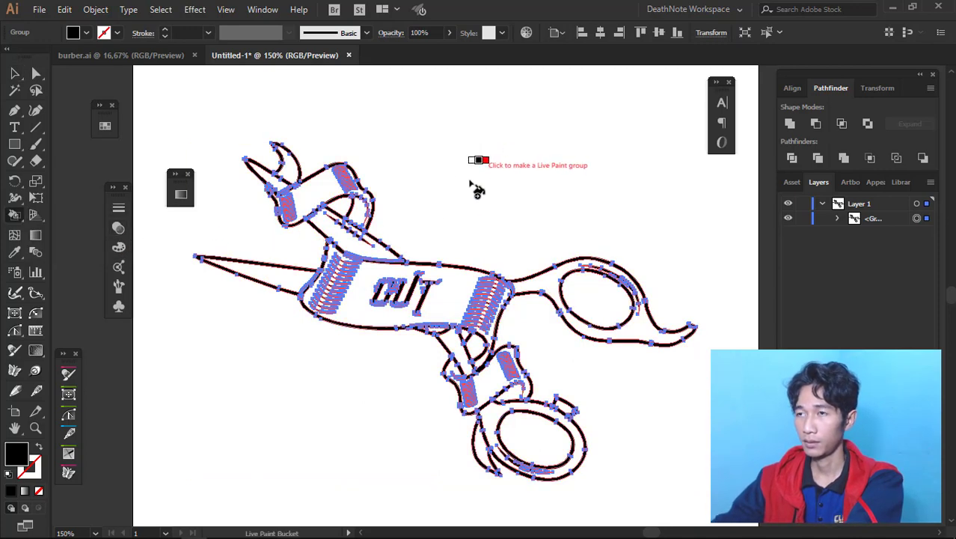
pyautogui.press('v')
pyautogui.click(465, 149)
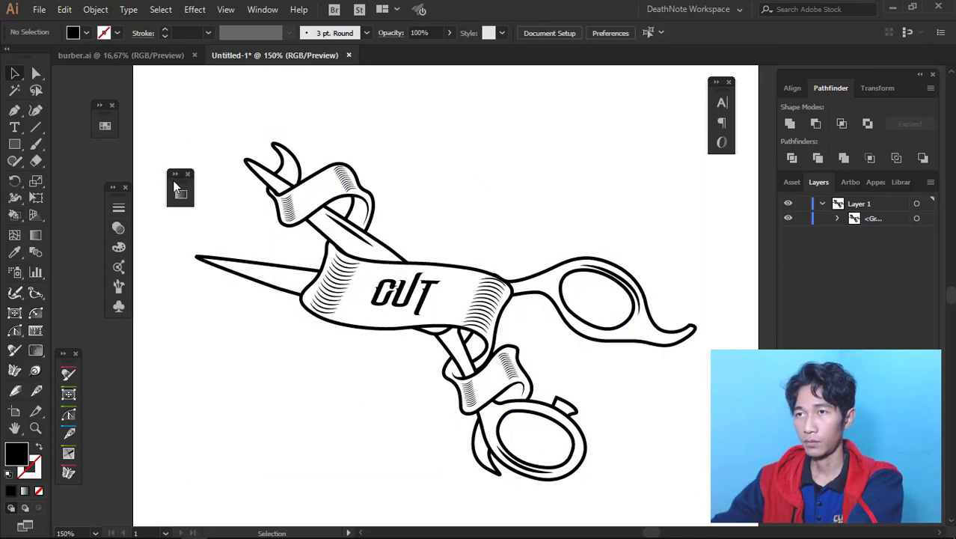
pyautogui.moveTo(180, 186); pyautogui.dragTo(149, 157)
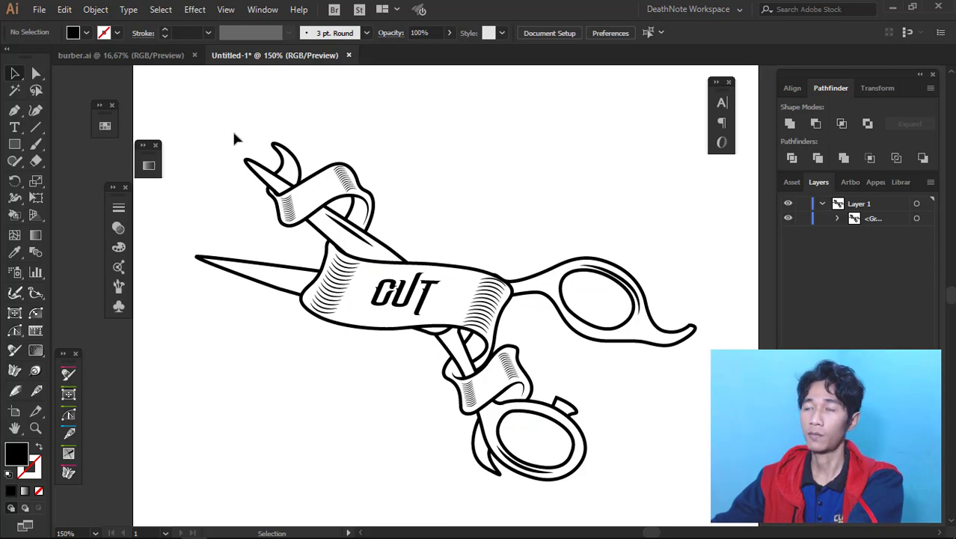
# Marquee-select the whole scissors group again
pyautogui.moveTo(553, 401); pyautogui.dragTo(546, 175)
pyautogui.moveTo(251, 104); pyautogui.dragTo(581, 343)
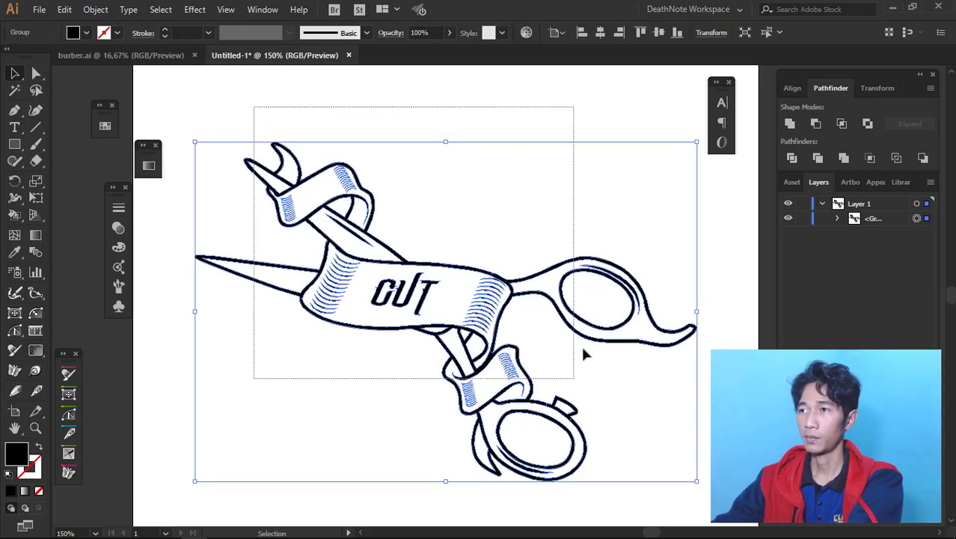
pyautogui.click(569, 186)
pyautogui.moveTo(267, 112)
pyautogui.mouseDown()
pyautogui.moveTo(588, 385)
pyautogui.moveTo(584, 376)
pyautogui.mouseUp()
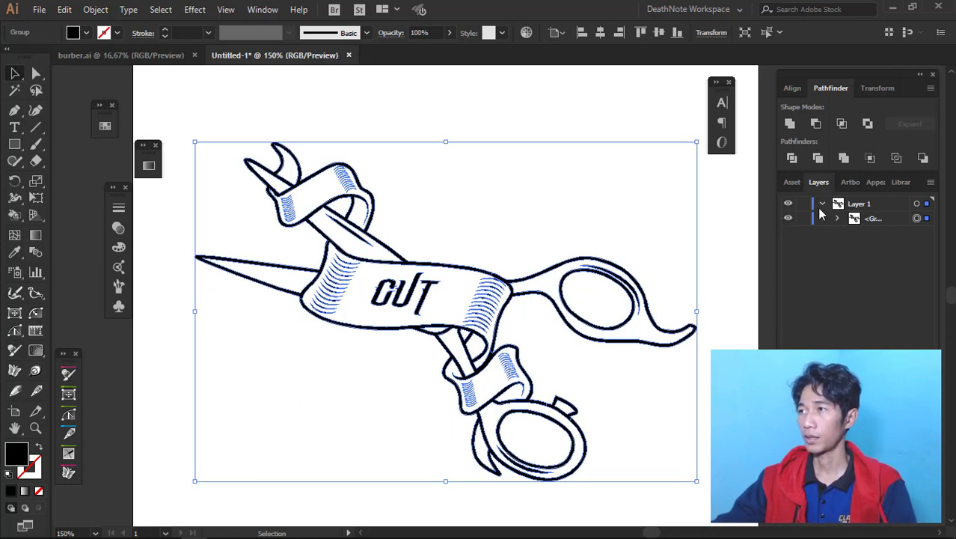
# Set larger Layers thumbnails, expand the scissors group and widen the layers panel
pyautogui.click(930, 183)
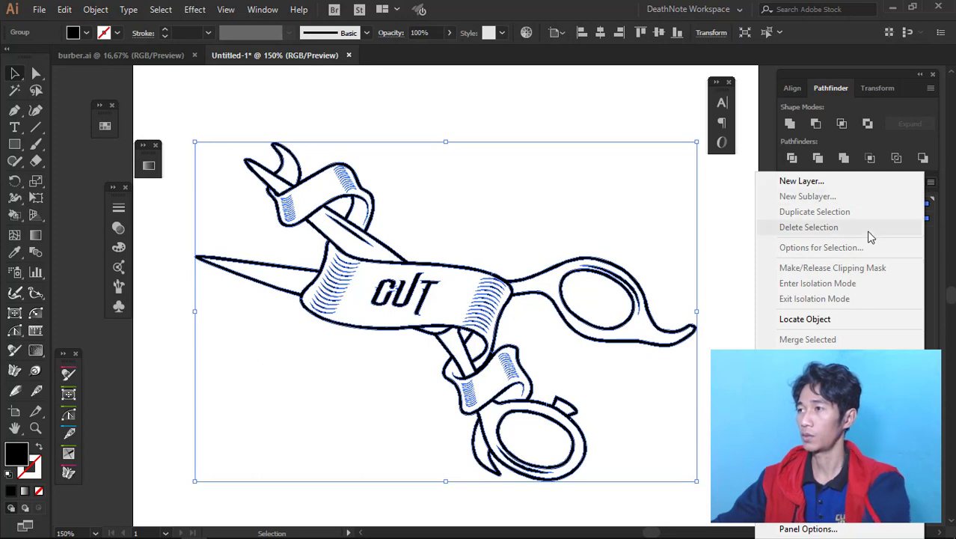
pyautogui.click(812, 528)
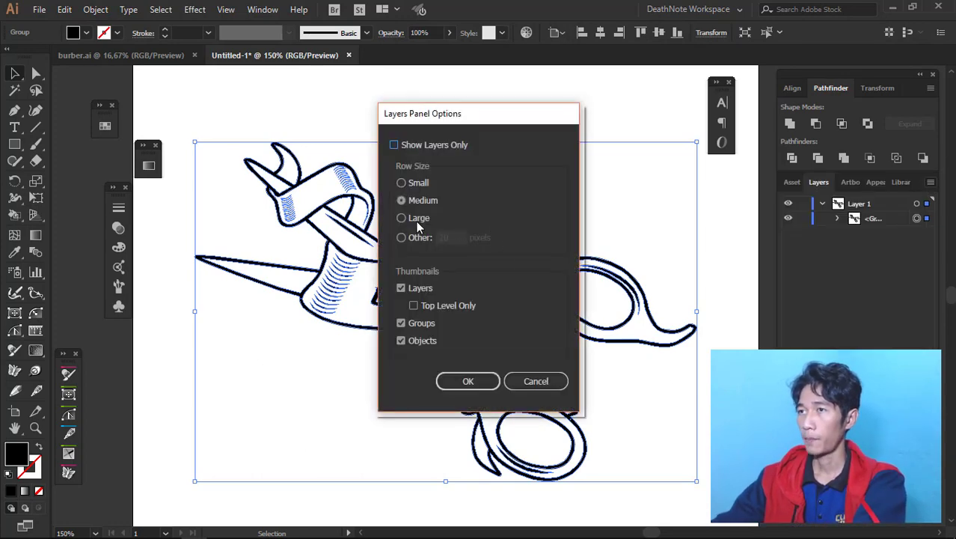
pyautogui.click(485, 380)
pyautogui.click(835, 233)
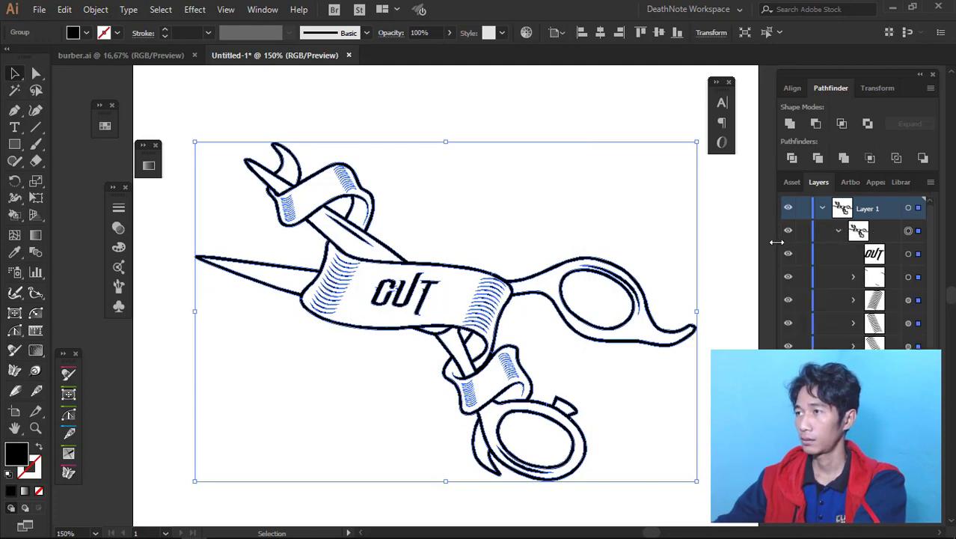
pyautogui.moveTo(775, 241); pyautogui.dragTo(693, 245)
pyautogui.scroll(-3, 838, 267)
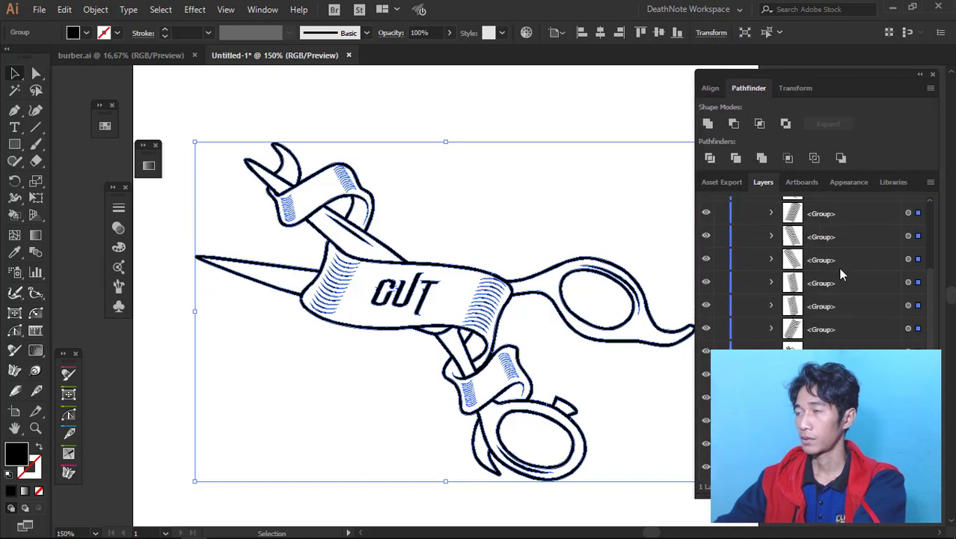
pyautogui.scroll(3, 838, 267)
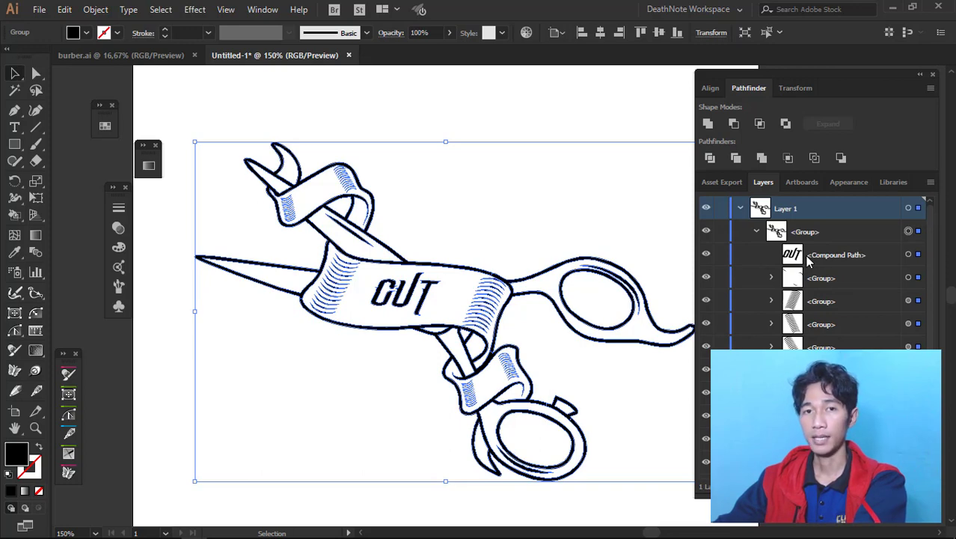
# Collapse the group in Layers and marquee-select the whole scissors artwork again
pyautogui.click(757, 232)
pyautogui.moveTo(307, 118); pyautogui.dragTo(524, 329)
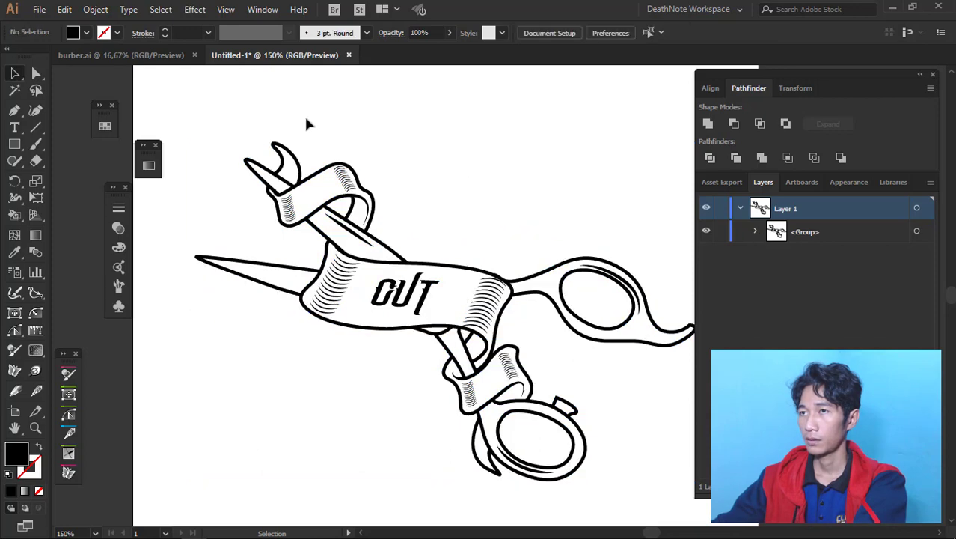
pyautogui.moveTo(356, 220); pyautogui.dragTo(356, 237)
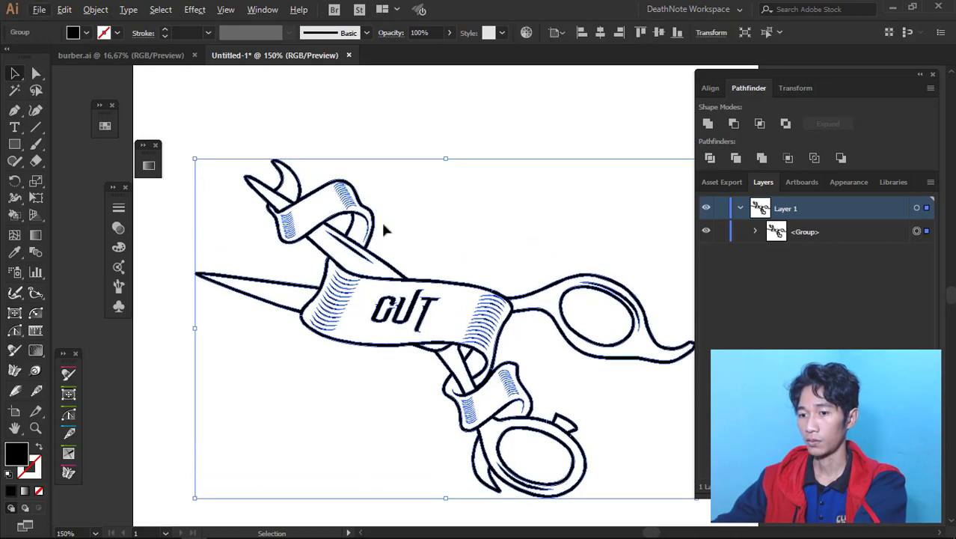
pyautogui.click(477, 128)
pyautogui.scroll(1, 411, 241)
pyautogui.moveTo(446, 207)
pyautogui.mouseDown()
pyautogui.moveTo(307, 327)
pyautogui.moveTo(342, 314)
pyautogui.mouseUp()
pyautogui.scroll(-1, 426, 278)
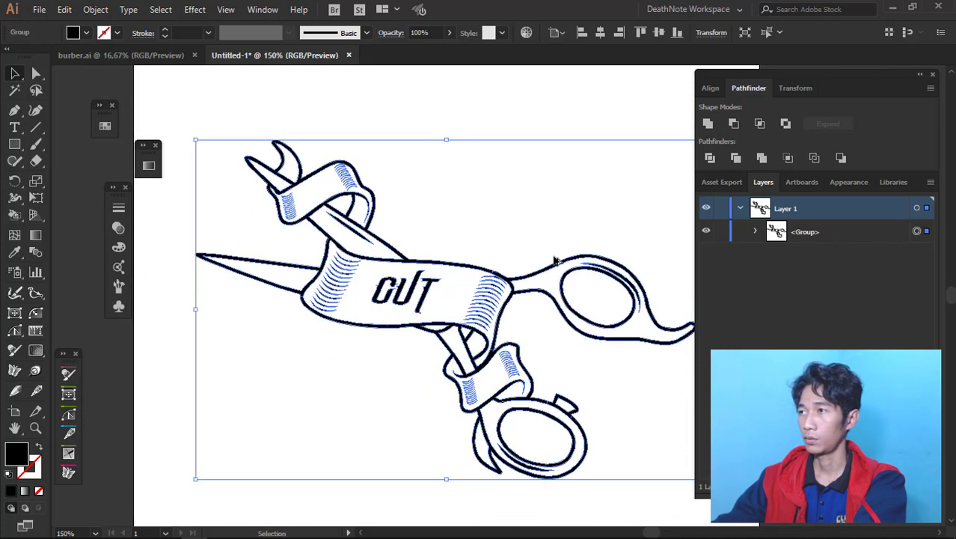
pyautogui.scroll(1, 524, 258)
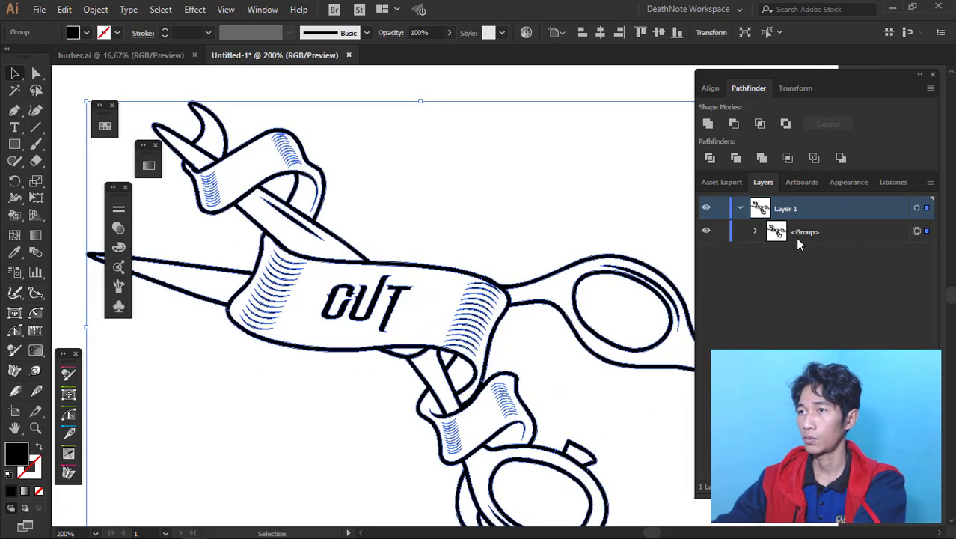
# Target the scissors group in Layers and Unite its parts with Pathfinder
pyautogui.click(754, 233)
pyautogui.click(755, 232)
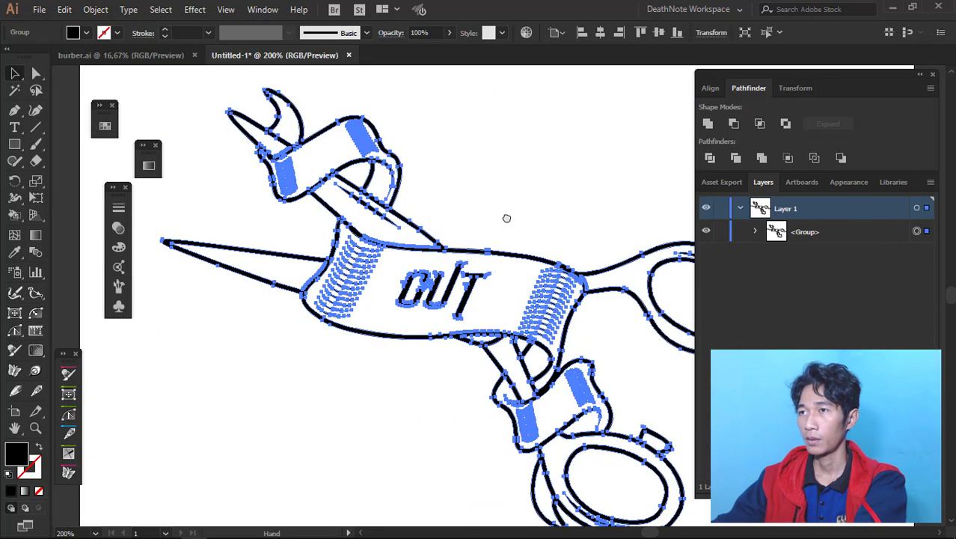
pyautogui.click(755, 232)
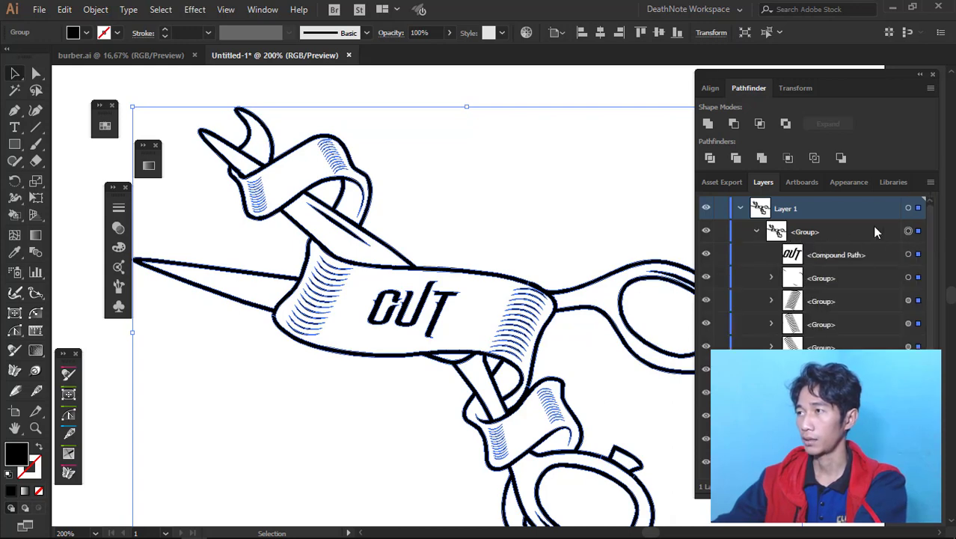
pyautogui.click(908, 231)
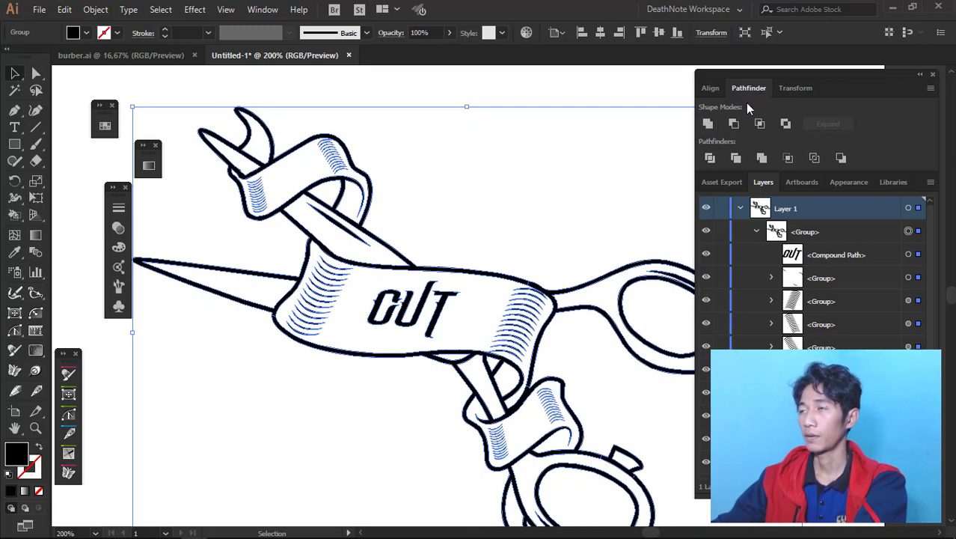
pyautogui.click(708, 125)
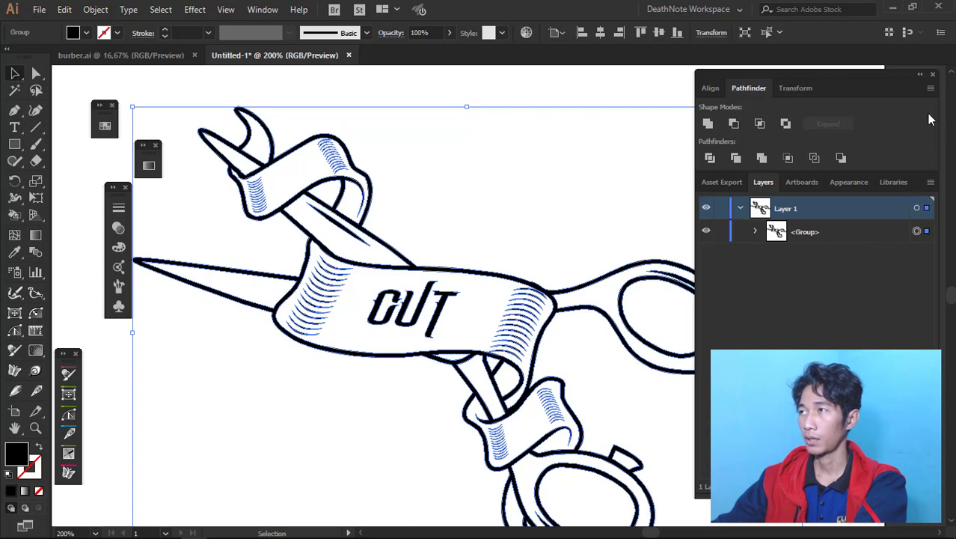
# Make a compound shape from the Pathfinder menu and expand it into plain paths
pyautogui.click(931, 90)
pyautogui.click(931, 90)
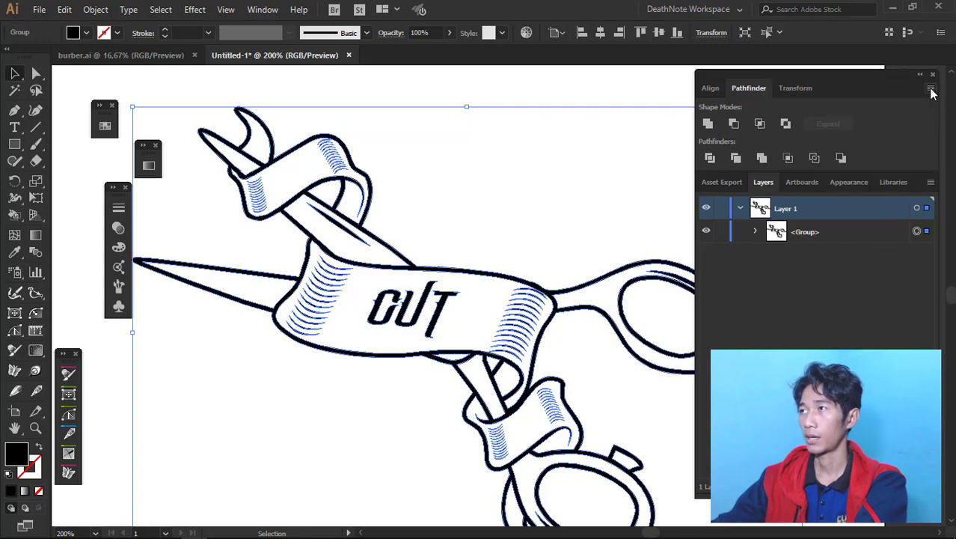
pyautogui.click(932, 90)
pyautogui.click(931, 91)
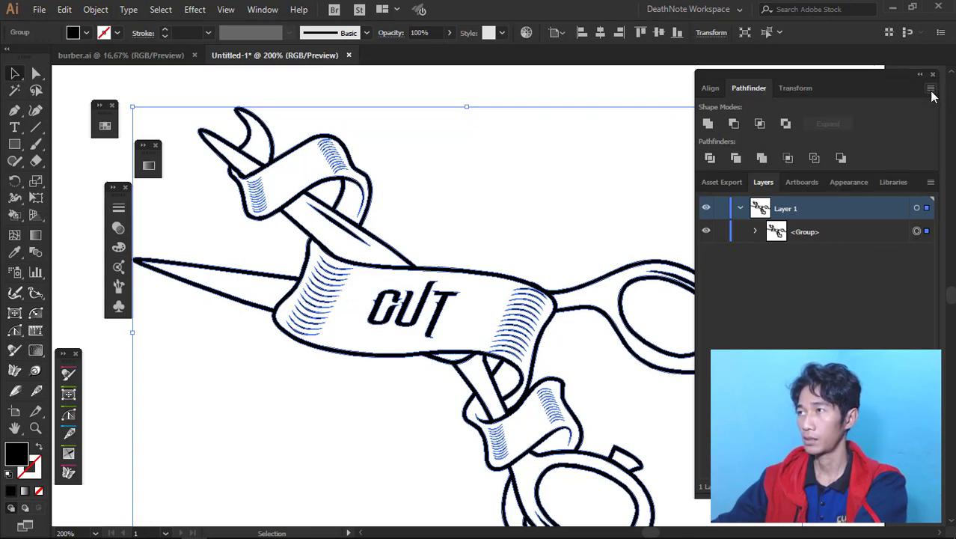
pyautogui.click(932, 90)
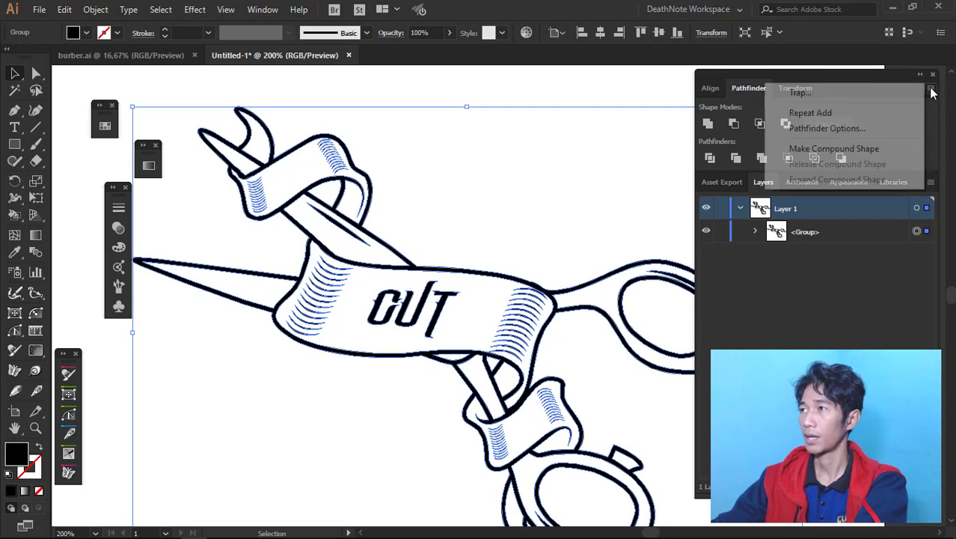
pyautogui.click(859, 150)
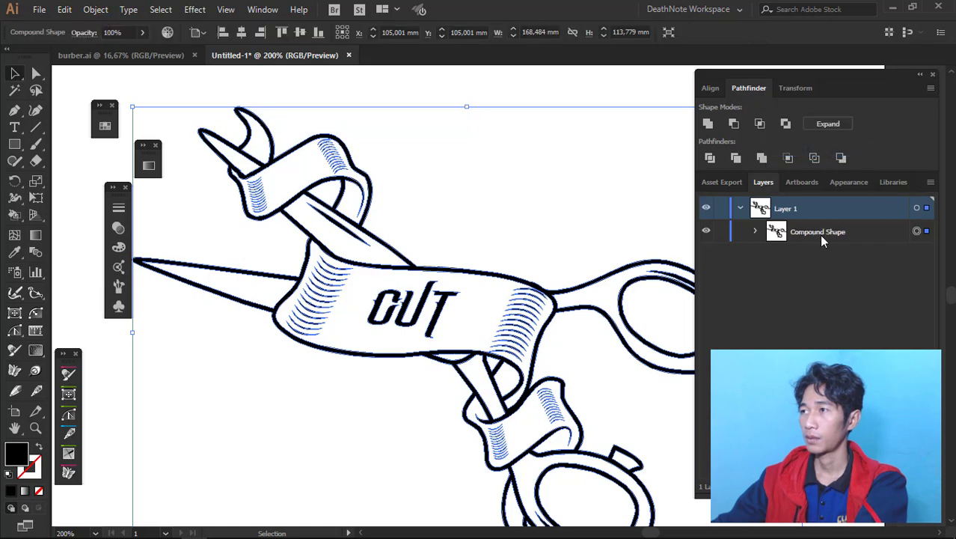
pyautogui.click(836, 124)
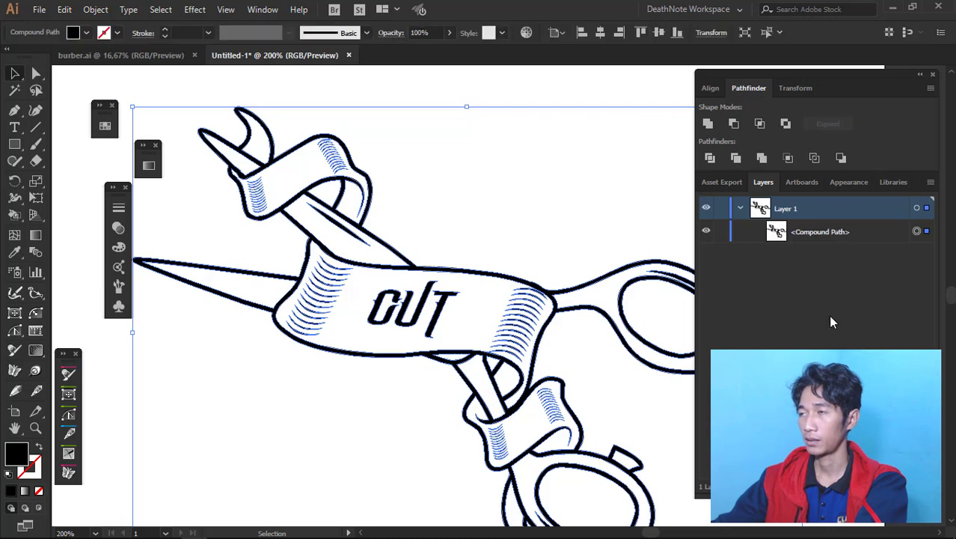
pyautogui.hotkey('ctrl', '-')
pyautogui.click(565, 149)
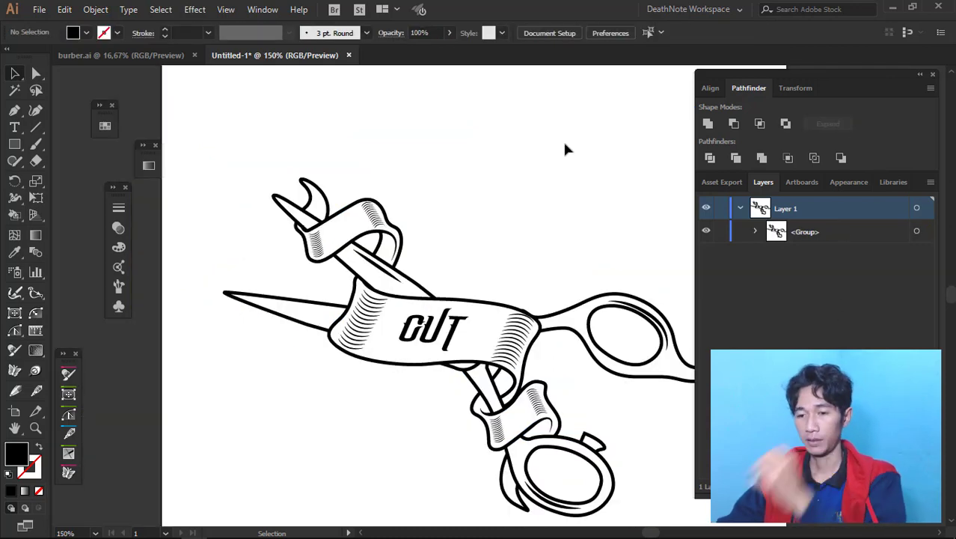
pyautogui.click(756, 232)
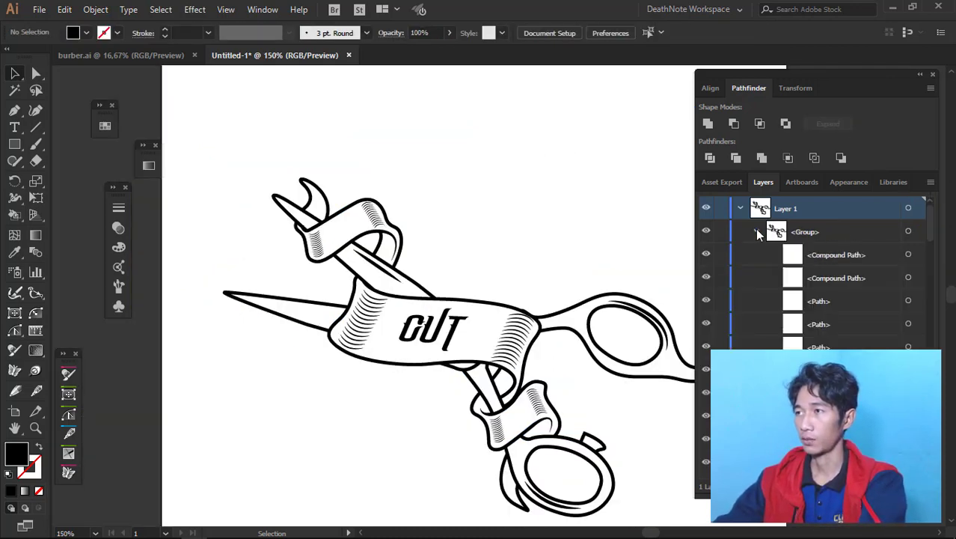
pyautogui.scroll(-1, 576, 240)
pyautogui.click(756, 232)
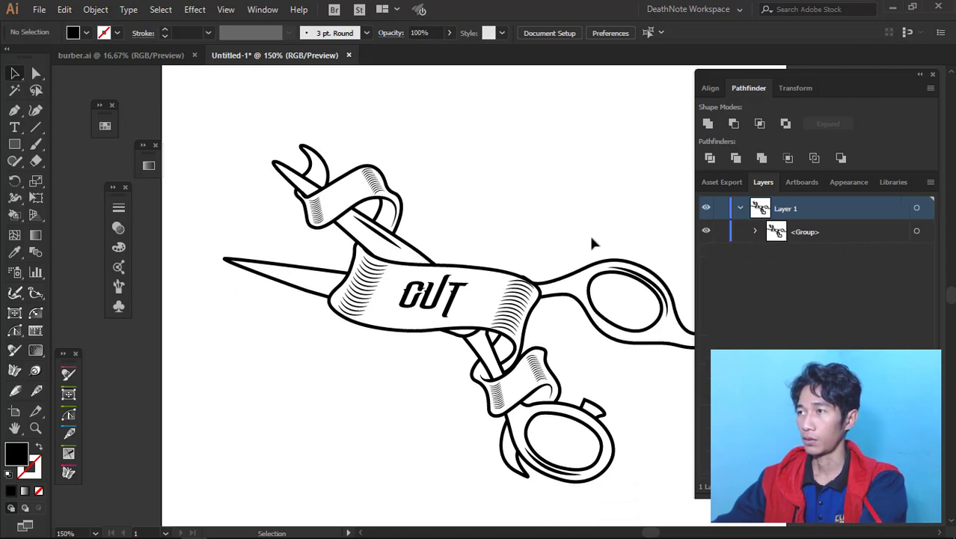
pyautogui.scroll(-3, 576, 243)
pyautogui.scroll(1, 578, 243)
pyautogui.scroll(1, 580, 243)
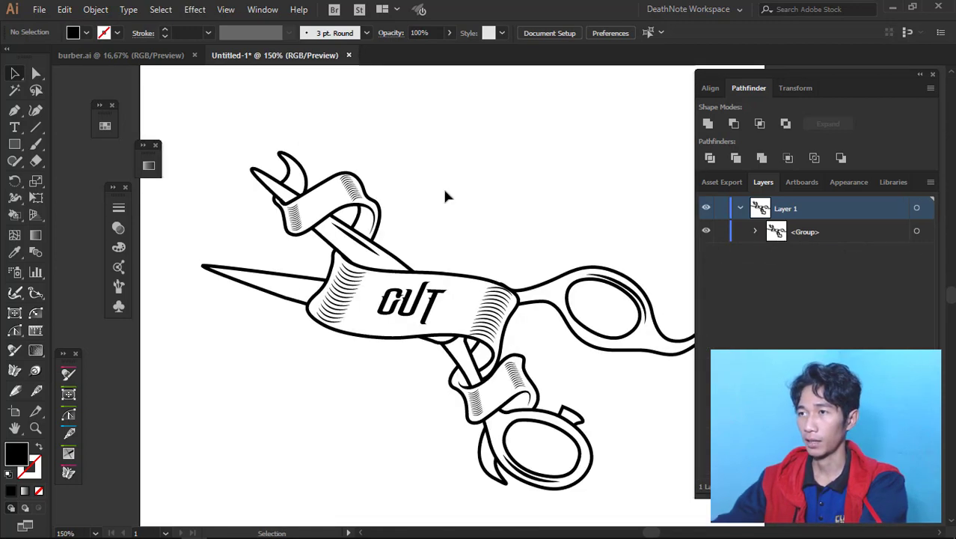
pyautogui.moveTo(181, 117); pyautogui.dragTo(554, 365)
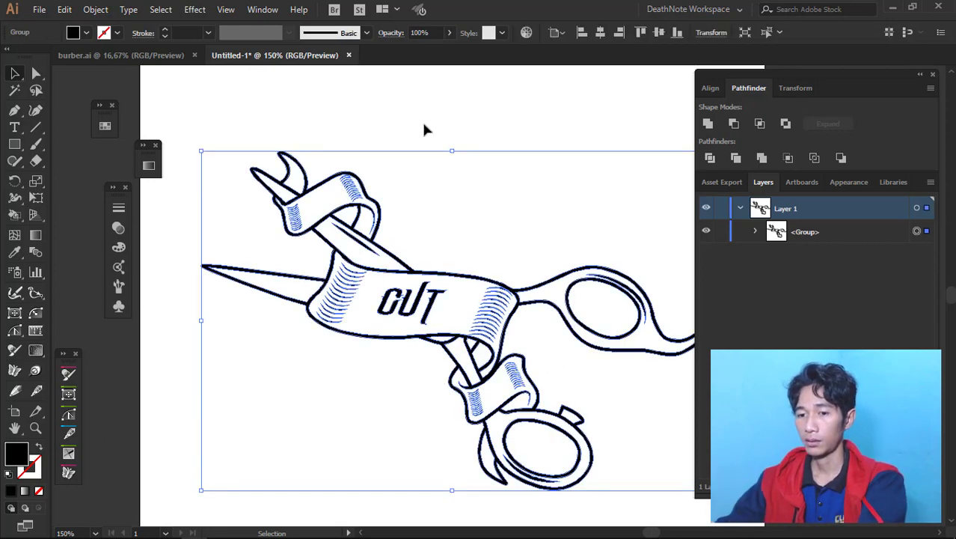
pyautogui.press('a')
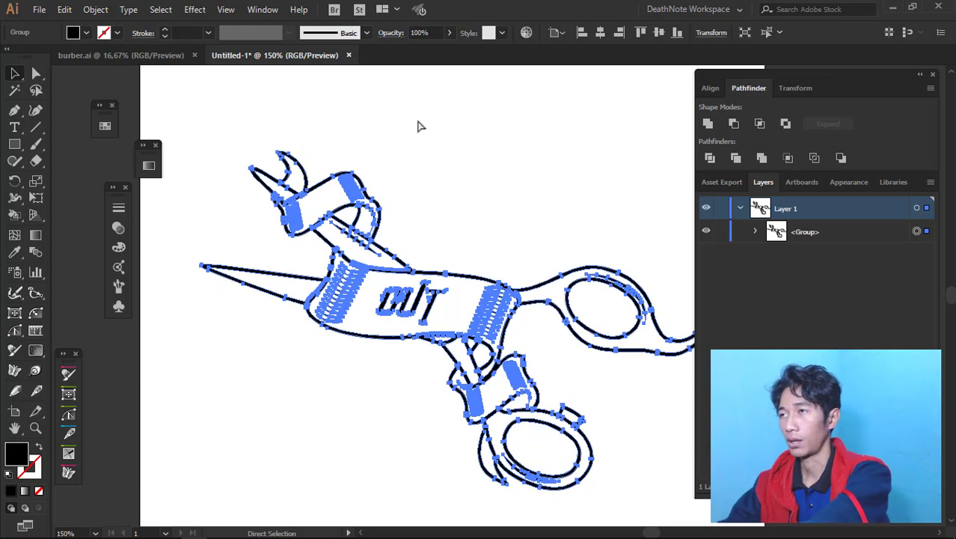
pyautogui.hotkey('ctrl', '8')
pyautogui.press('v')
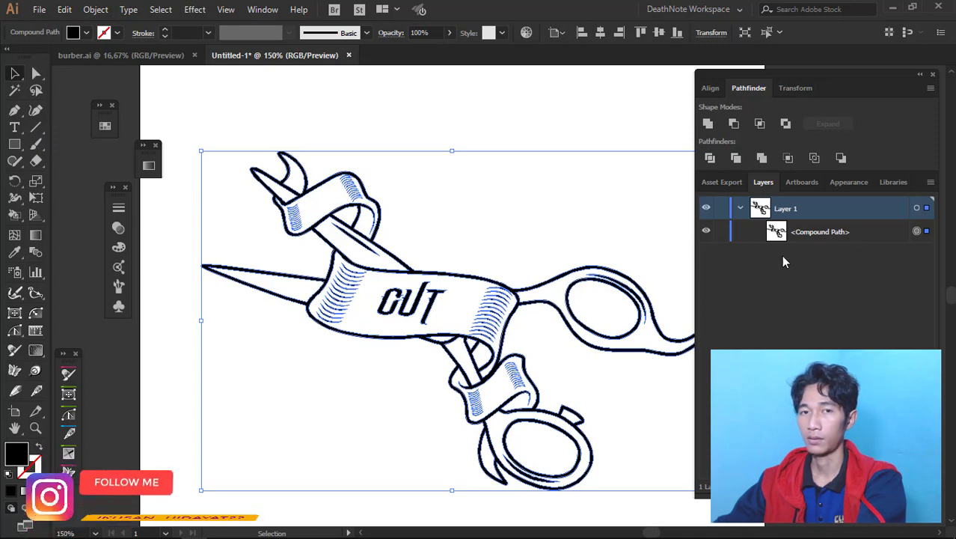
pyautogui.click(583, 155)
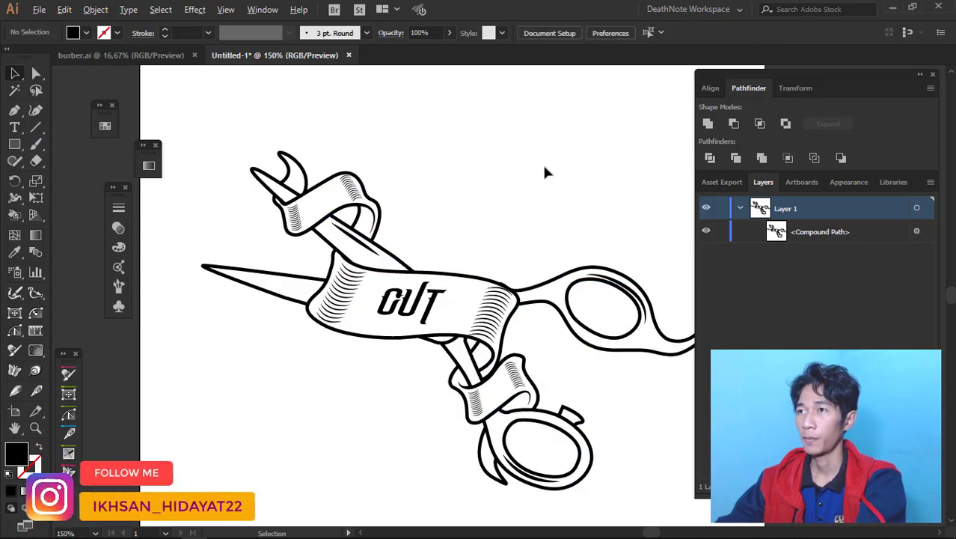
pyautogui.hotkey('ctrl', '1')
pyautogui.hotkey('ctrl', '+')
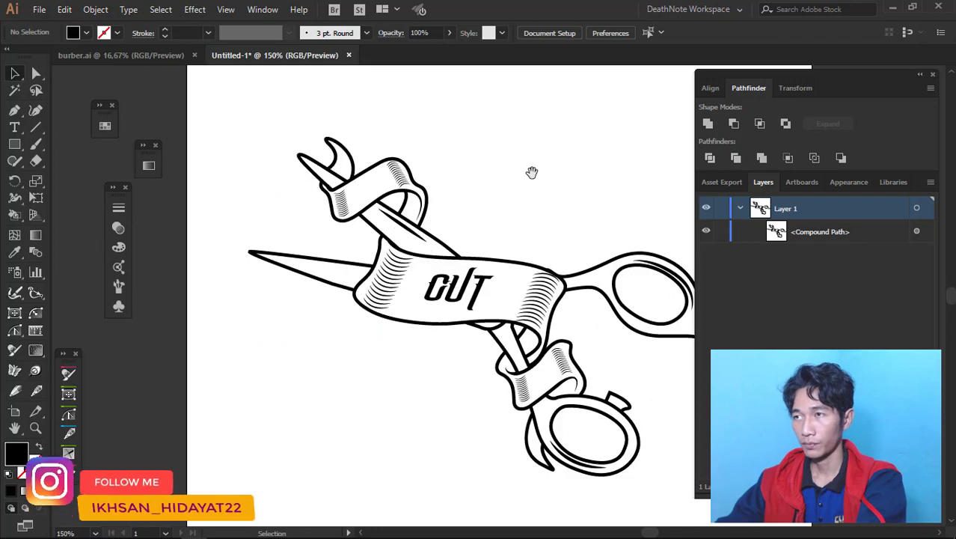
pyautogui.click(337, 171)
pyautogui.hotkey('ctrl', '-')
pyautogui.hotkey('ctrl', '-')
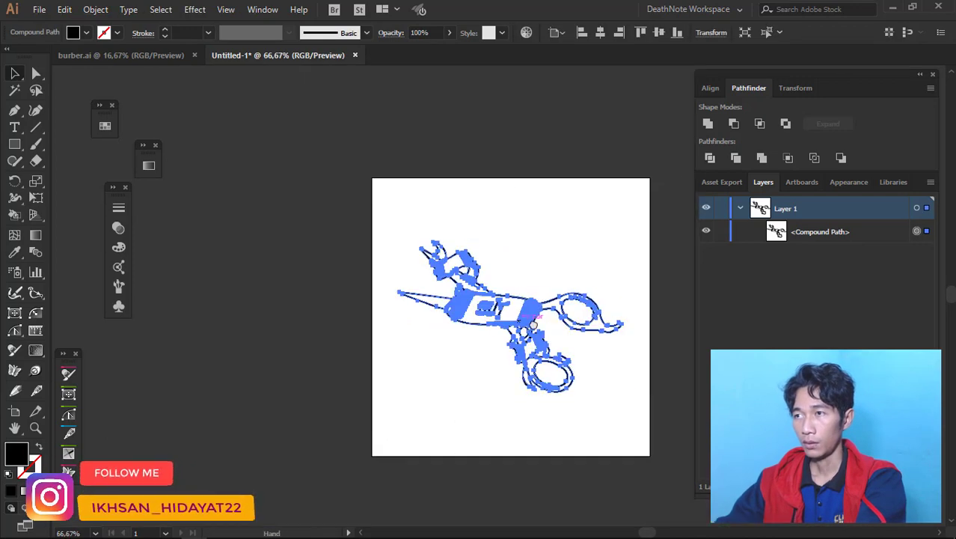
pyautogui.hotkey('ctrl', '+')
pyautogui.hotkey('ctrl', '+')
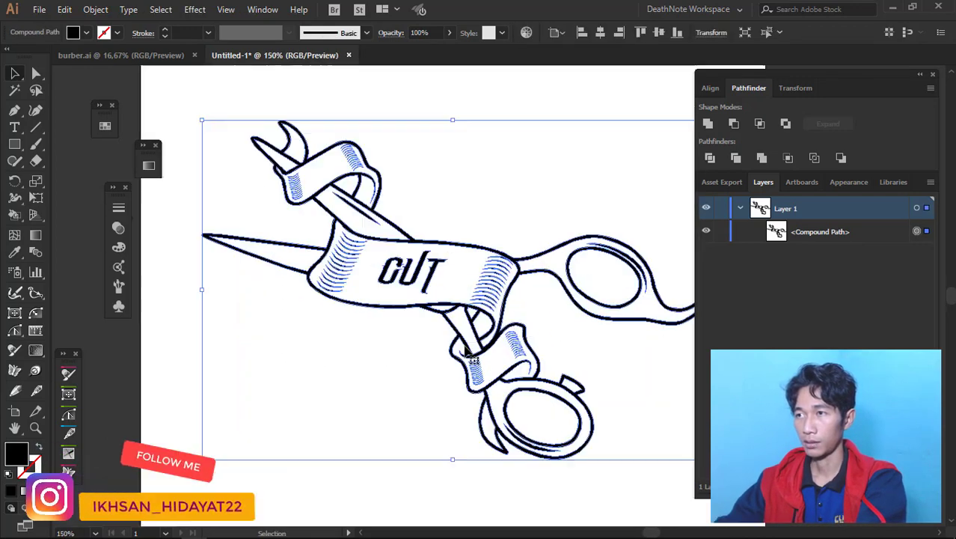
# Select the whole scissors drawing, take the Live Paint Bucket and pick the red fill
pyautogui.click(245, 123)
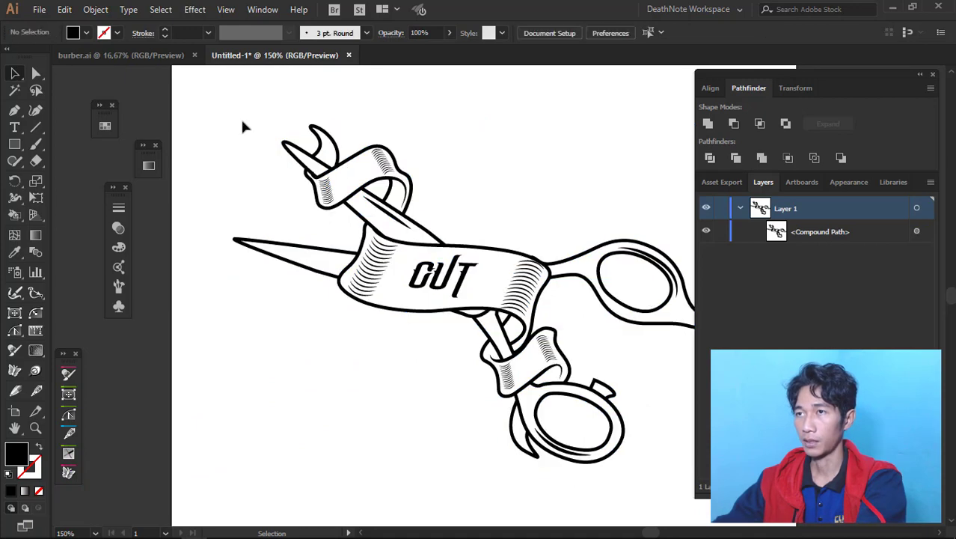
pyautogui.moveTo(246, 123); pyautogui.dragTo(509, 318)
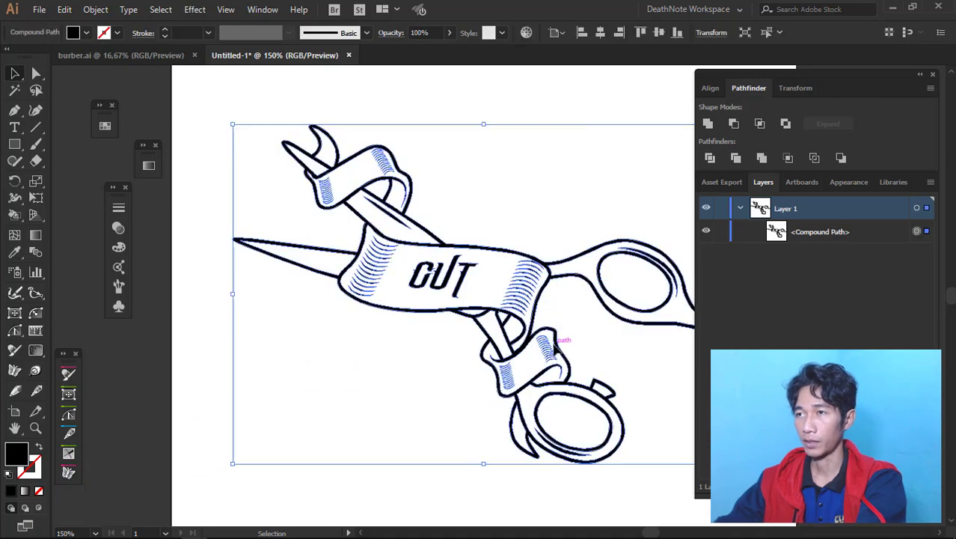
pyautogui.click(15, 214)
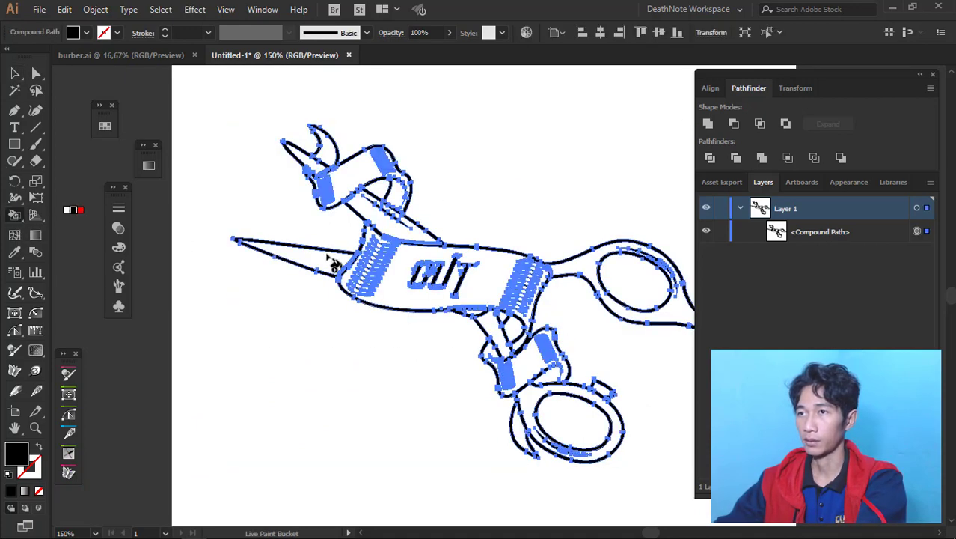
pyautogui.hotkey('ctrl', '-')
pyautogui.hotkey('ctrl', '-')
pyautogui.hotkey('ctrl', '-')
pyautogui.hotkey('ctrl', '+')
pyautogui.hotkey('ctrl', '+')
pyautogui.hotkey('ctrl', '+')
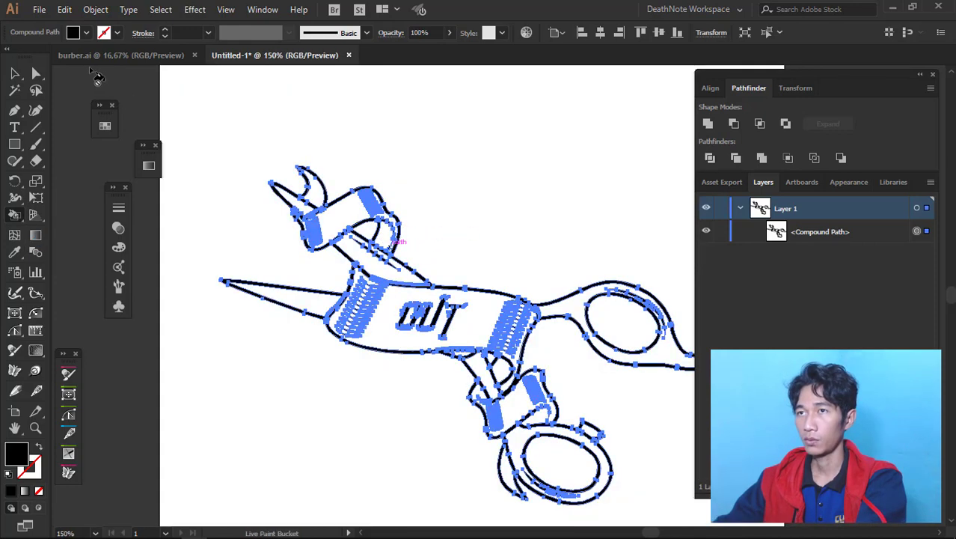
pyautogui.click(86, 32)
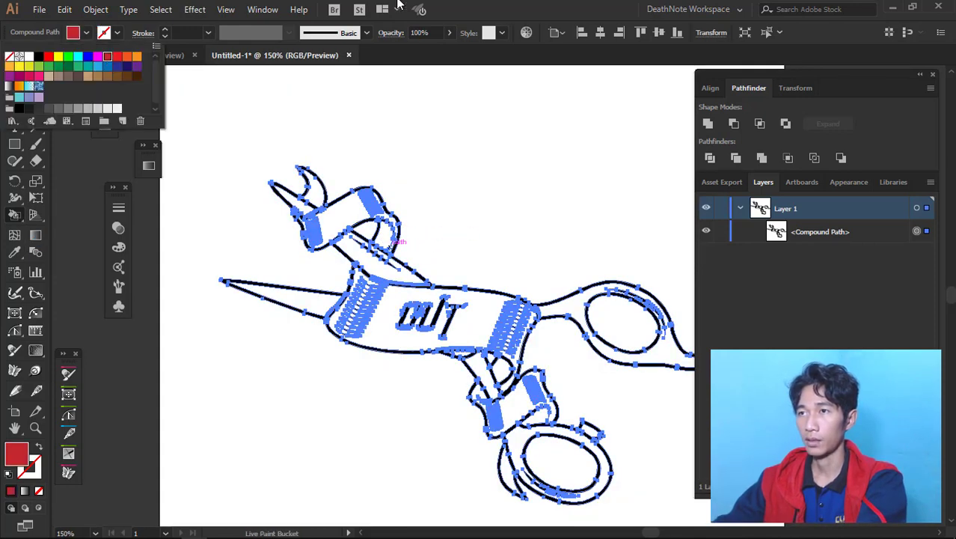
pyautogui.press('Escape')
pyautogui.hotkey('ctrl', '+')
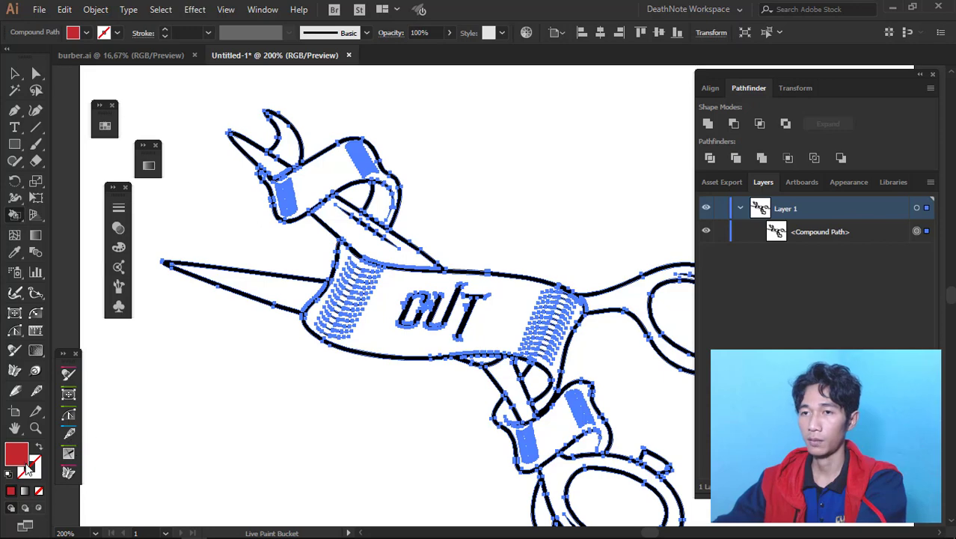
pyautogui.hotkey('ctrl', '+')
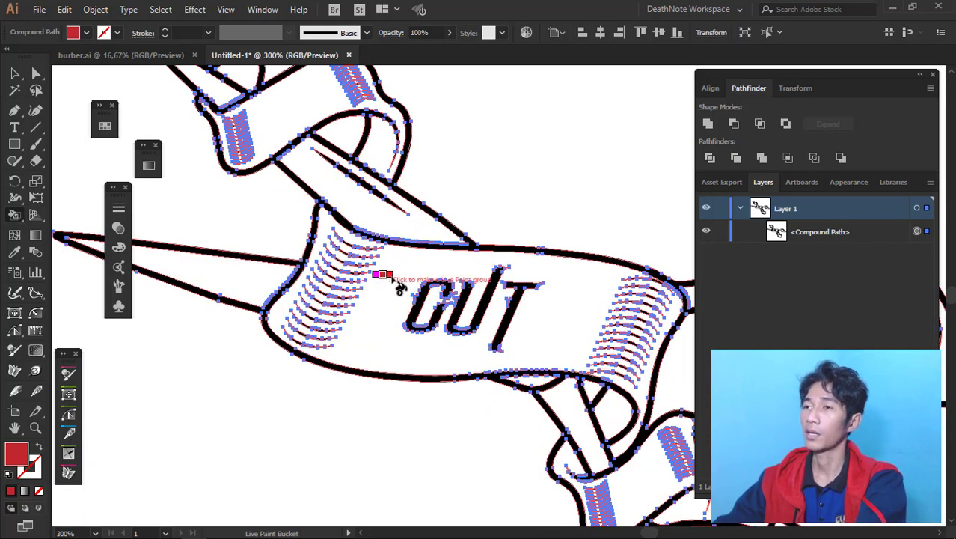
# Fill the CUT ribbon, the inside of the letter C and the right hatched fold red
pyautogui.click(402, 285)
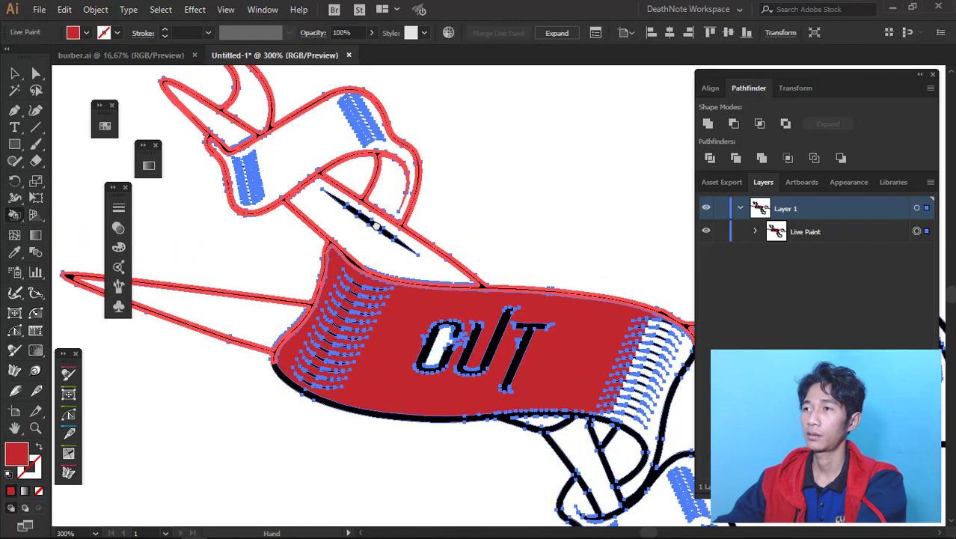
pyautogui.hotkey('ctrl', '+')
pyautogui.hotkey('ctrl', '+')
pyautogui.click(422, 320)
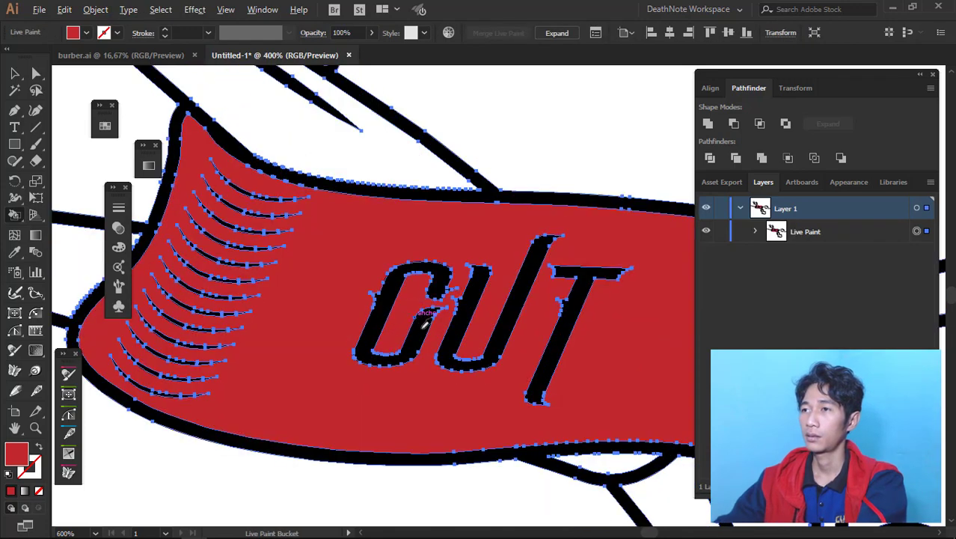
pyautogui.hotkey('ctrl', '-')
pyautogui.hotkey('ctrl', '-')
pyautogui.press('Tab')
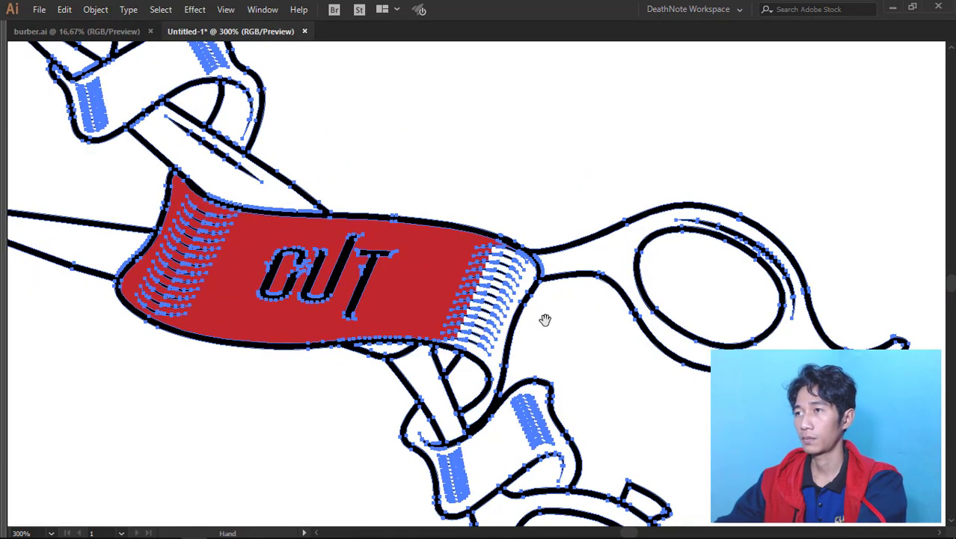
pyautogui.hotkey('ctrl', '+')
pyautogui.click(511, 283)
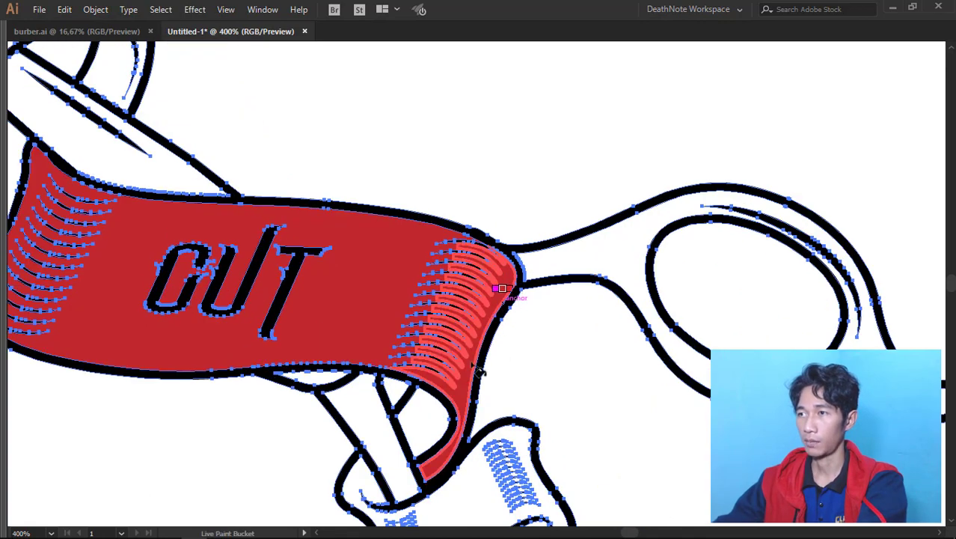
pyautogui.hotkey('ctrl', '-')
pyautogui.hotkey('ctrl', '-')
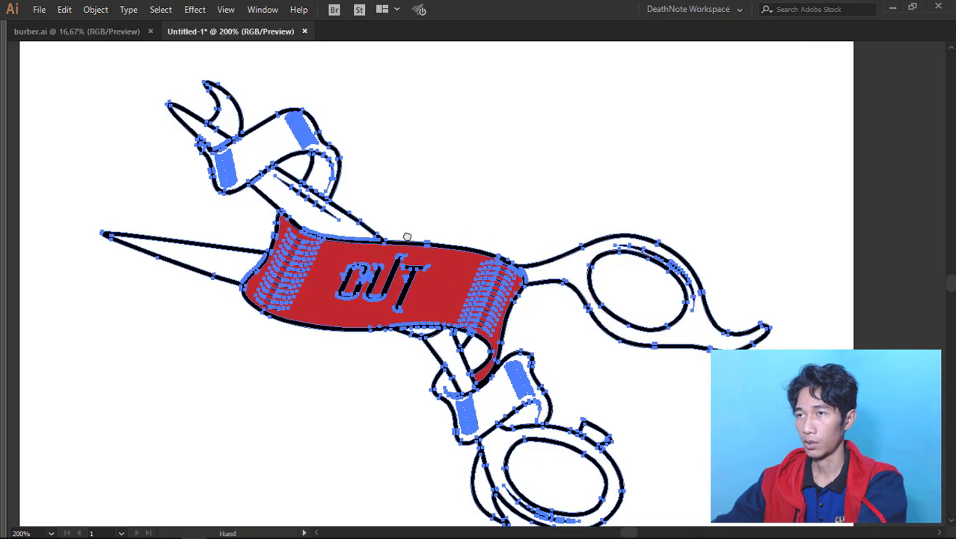
pyautogui.scroll(2, 291, 139)
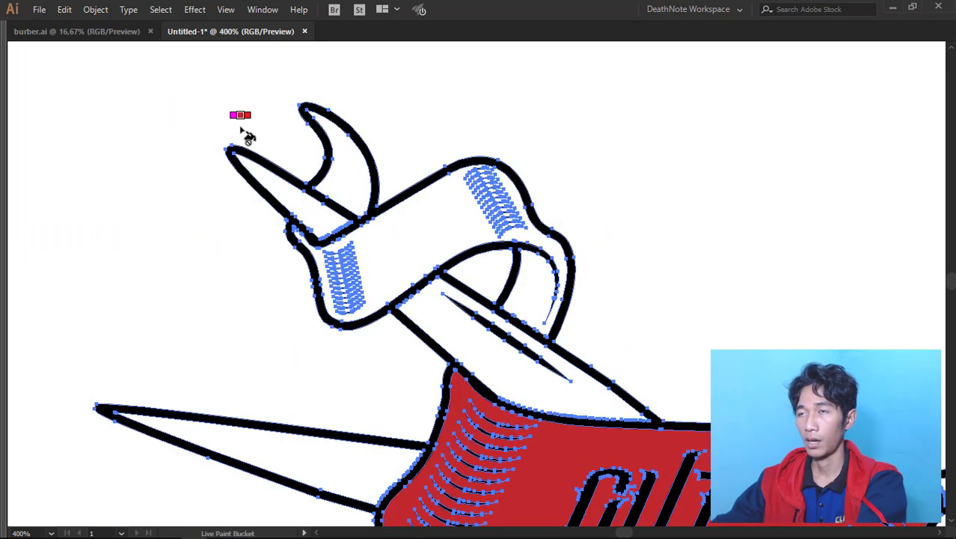
pyautogui.scroll(-1, 303, 225)
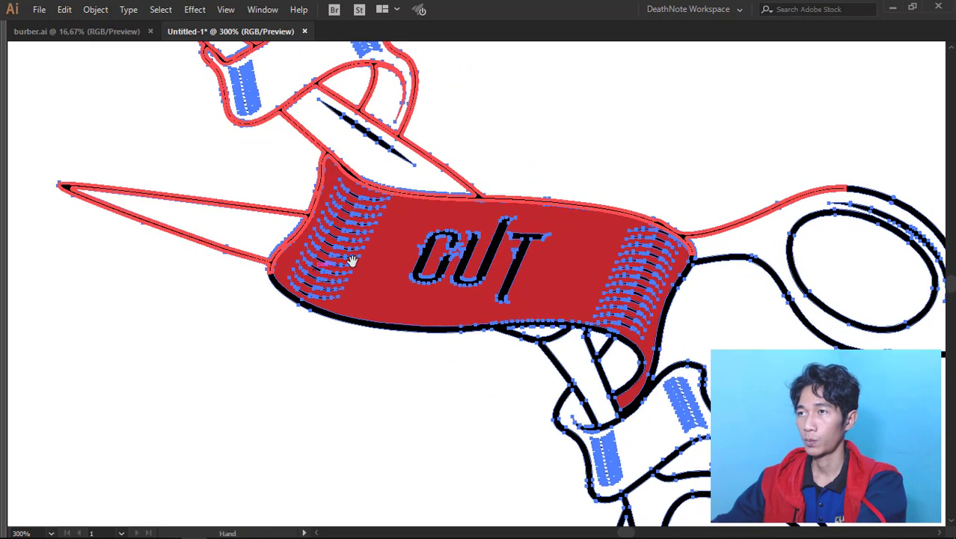
# Fill the top wrapping band, its upper-left wedge and its inner curl red
pyautogui.moveTo(405, 264); pyautogui.dragTo(383, 325)
pyautogui.click(385, 193)
pyautogui.scroll(-2, 385, 193)
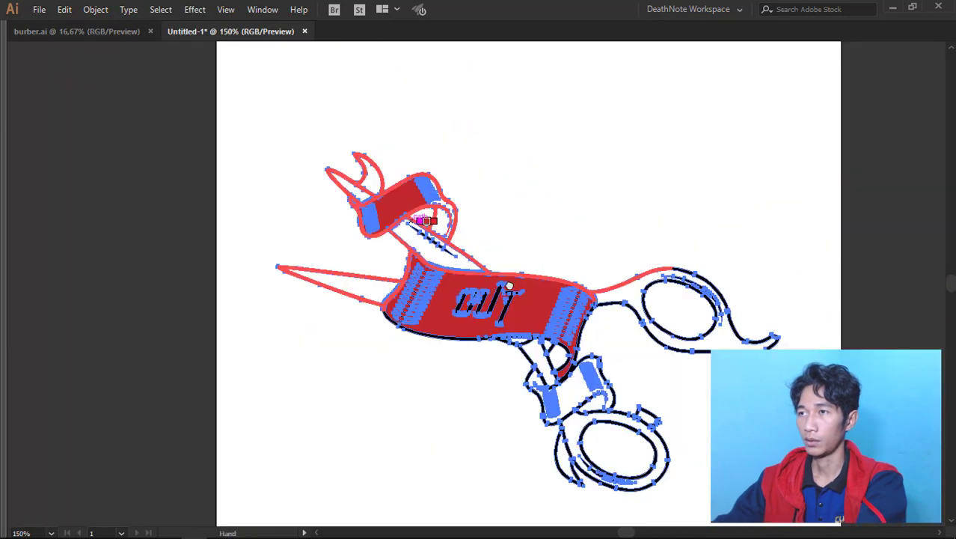
pyautogui.scroll(1, 385, 124)
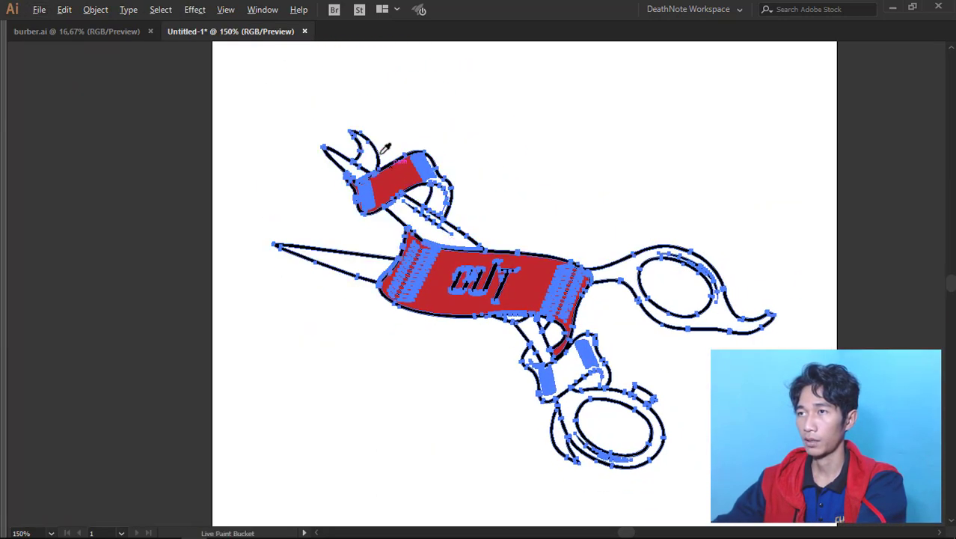
pyautogui.scroll(3, 385, 124)
pyautogui.click(348, 161)
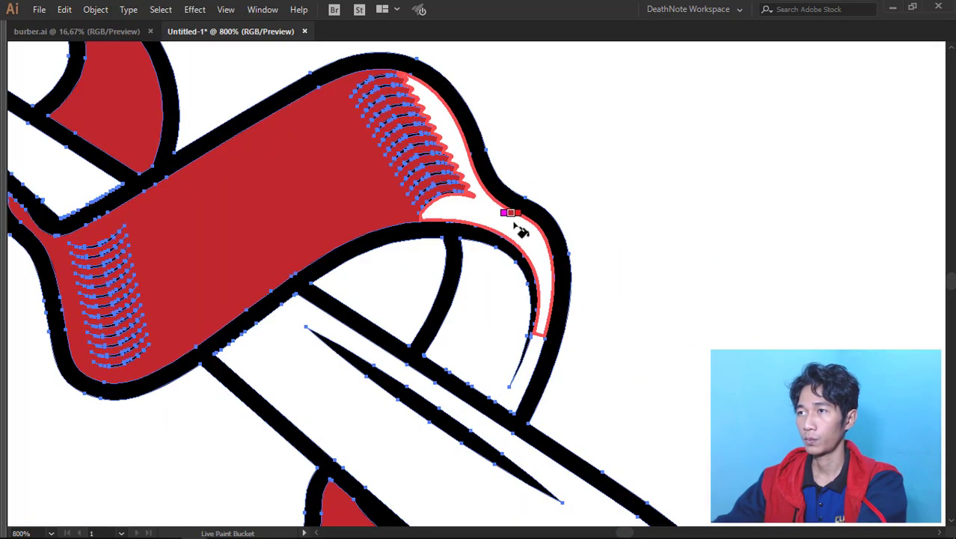
pyautogui.click(514, 295)
pyautogui.scroll(-3, 514, 293)
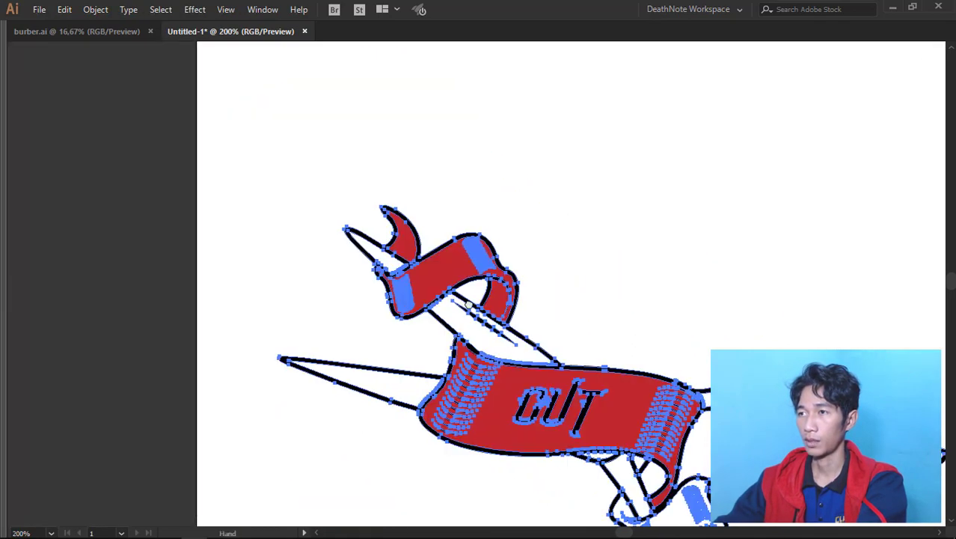
pyautogui.scroll(2, 573, 293)
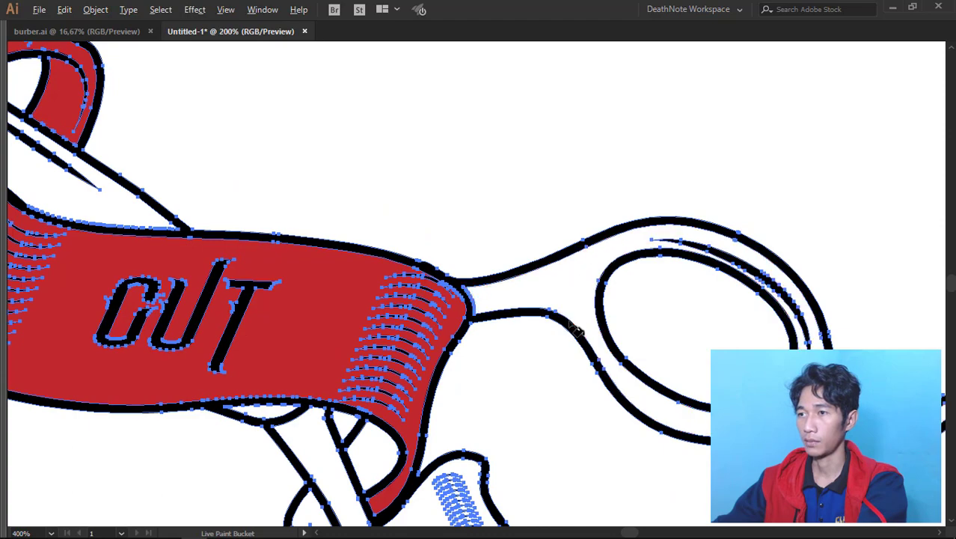
pyautogui.scroll(-2, 569, 306)
pyautogui.scroll(1, 565, 316)
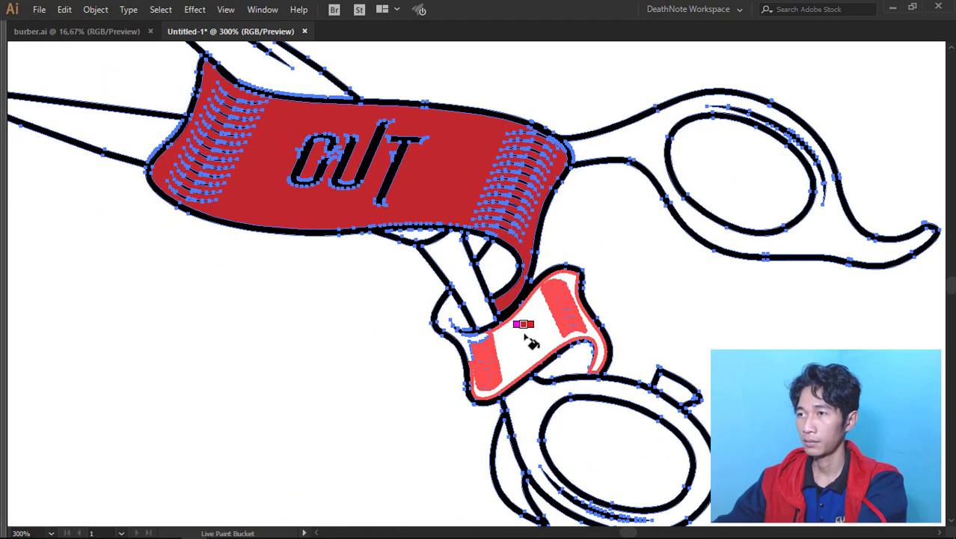
# Fill the lower wrapping band, its inner piece, curl and small white face red
pyautogui.click(524, 324)
pyautogui.scroll(2, 524, 324)
pyautogui.click(498, 250)
pyautogui.click(407, 323)
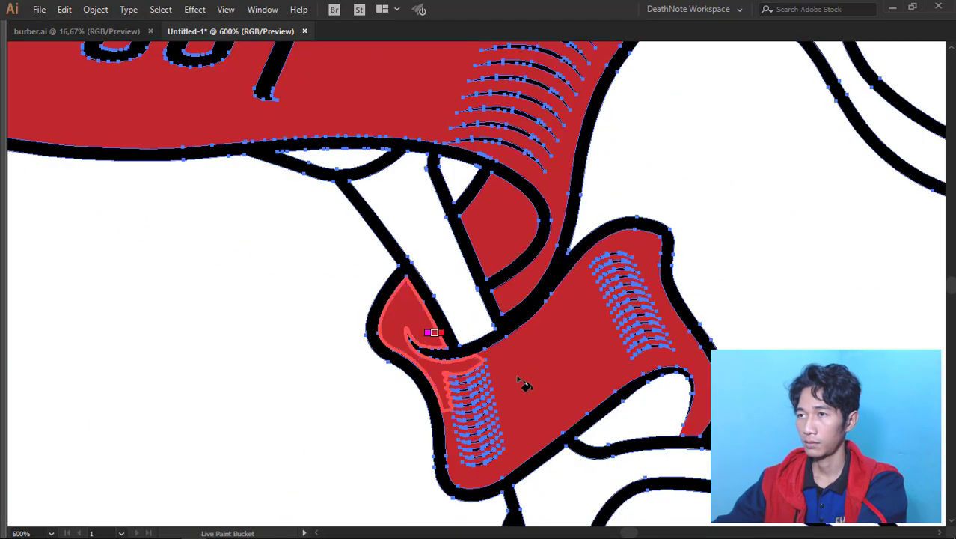
pyautogui.scroll(-3, 597, 401)
pyautogui.scroll(1, 591, 314)
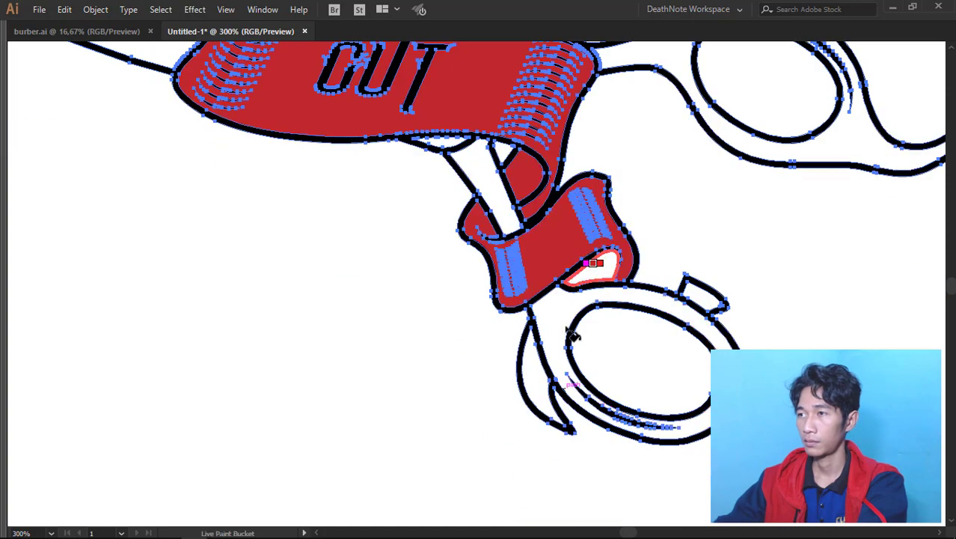
pyautogui.click(597, 270)
pyautogui.scroll(3, 486, 291)
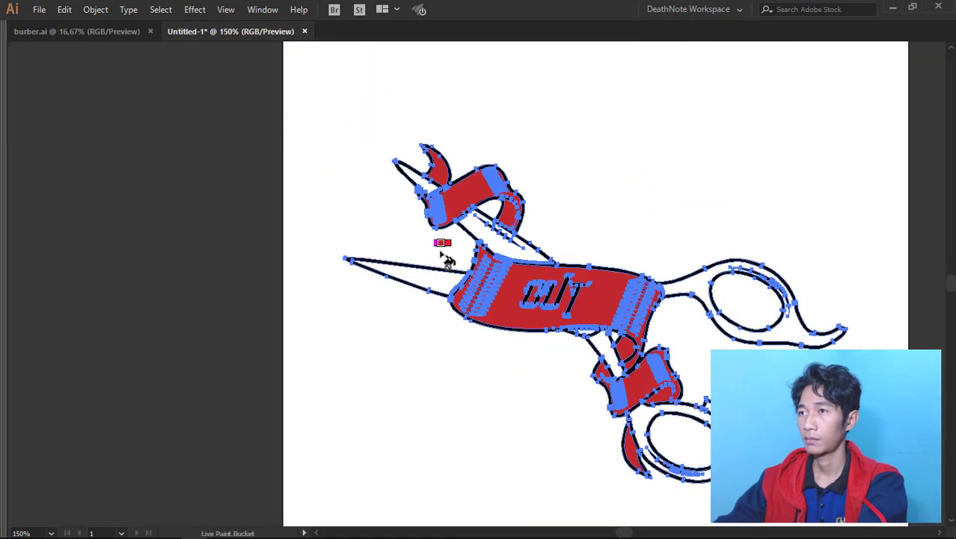
pyautogui.scroll(2, 448, 260)
pyautogui.scroll(-2, 448, 260)
pyautogui.press('k')
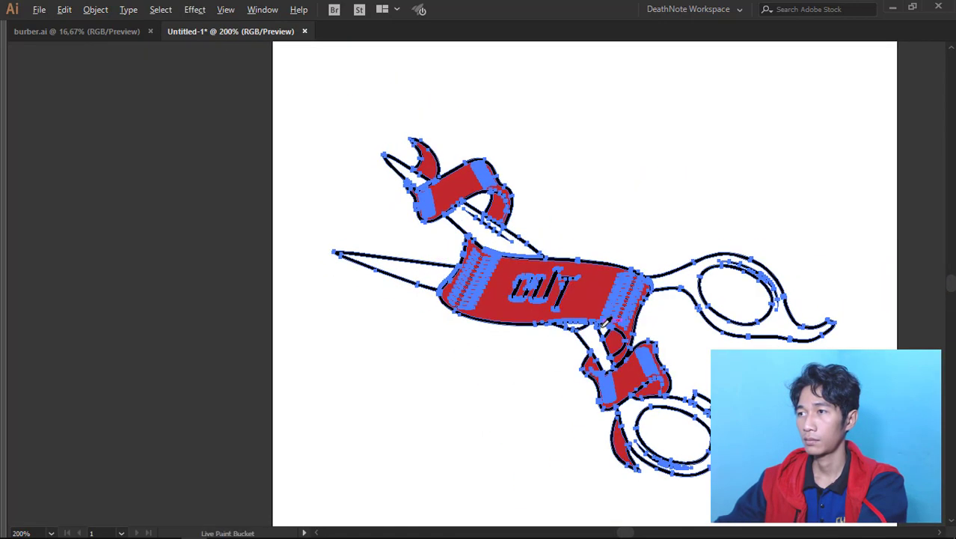
pyautogui.scroll(3, 521, 310)
pyautogui.scroll(-3, 530, 281)
# Set a light grey B2B2B2 fill and paint the blade areas and top blade tip
pyautogui.press('Tab')
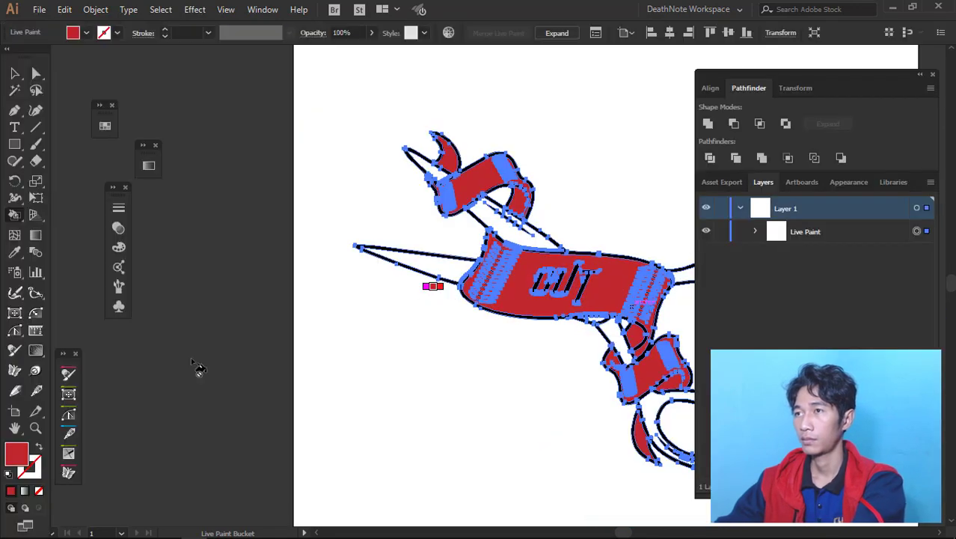
pyautogui.doubleClick(23, 454)
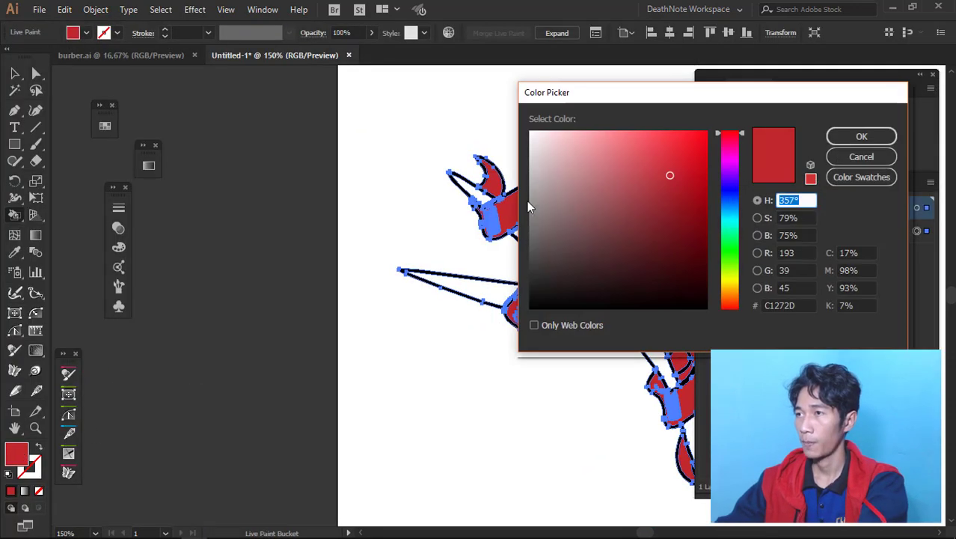
pyautogui.click(835, 140)
pyautogui.scroll(3, 517, 273)
pyautogui.click(480, 292)
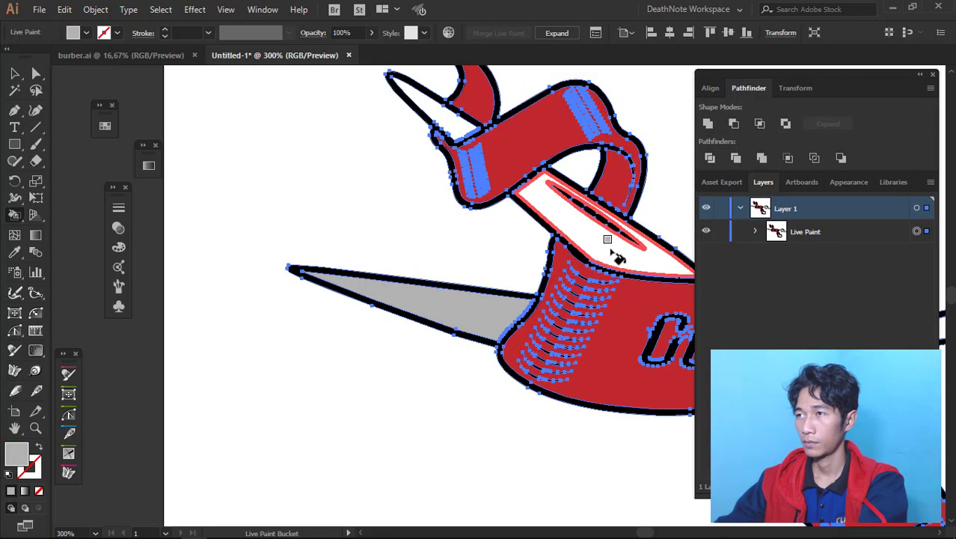
pyautogui.click(580, 234)
pyautogui.click(443, 113)
# Fill the right handle ring, the gap below the CUT band and the lower finger ring grey
pyautogui.scroll(-3, 508, 264)
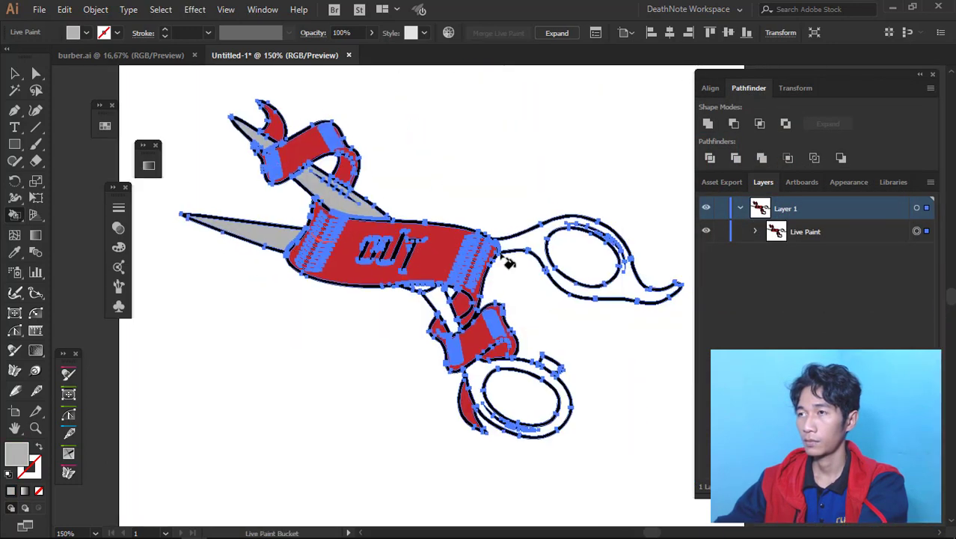
pyautogui.scroll(1, 509, 264)
pyautogui.click(525, 245)
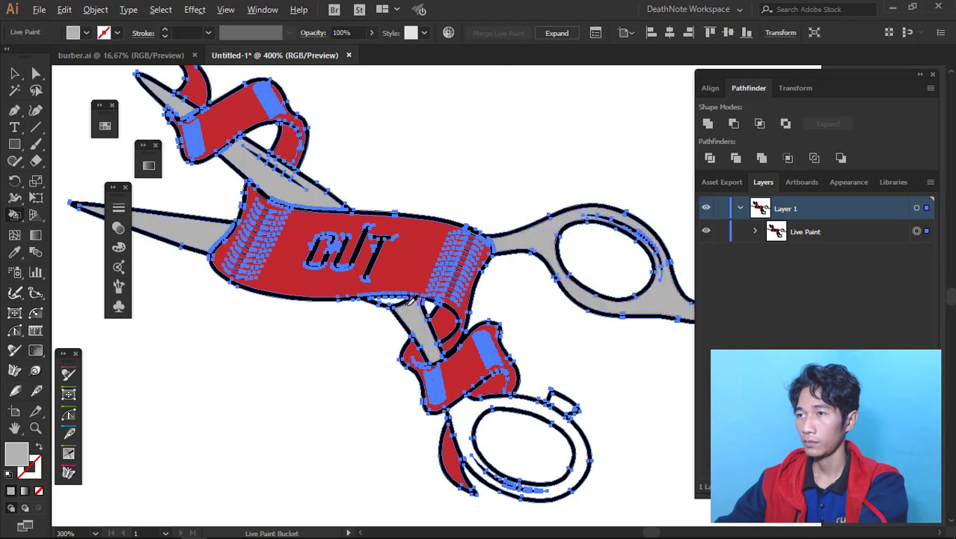
pyautogui.scroll(2, 412, 302)
pyautogui.click(374, 298)
pyautogui.scroll(-2, 449, 314)
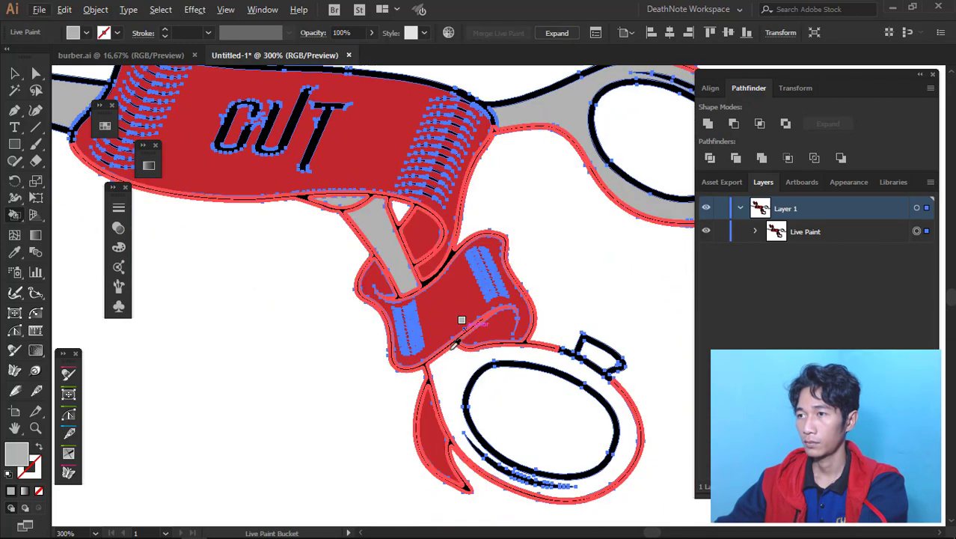
pyautogui.click(448, 364)
pyautogui.scroll(1, 597, 345)
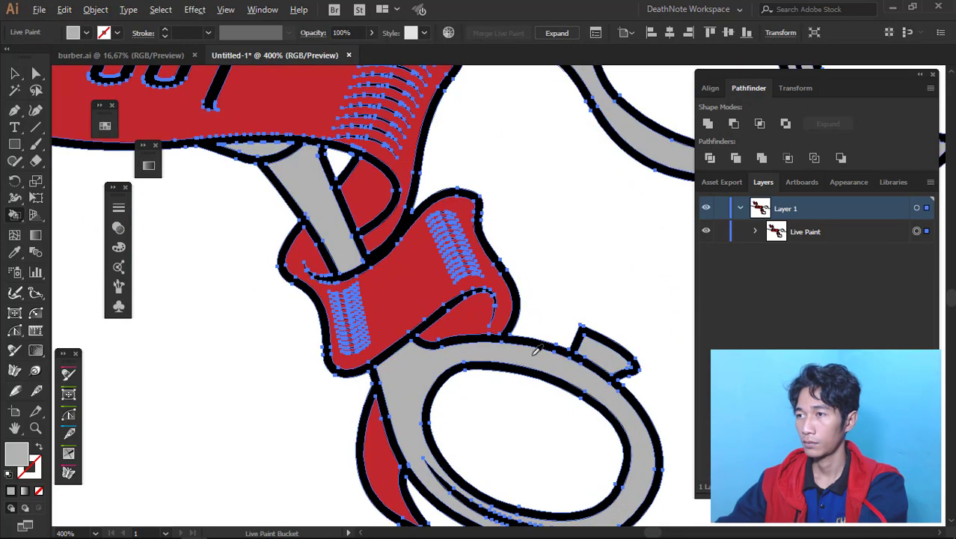
pyautogui.scroll(-1, 561, 330)
pyautogui.scroll(-1, 569, 344)
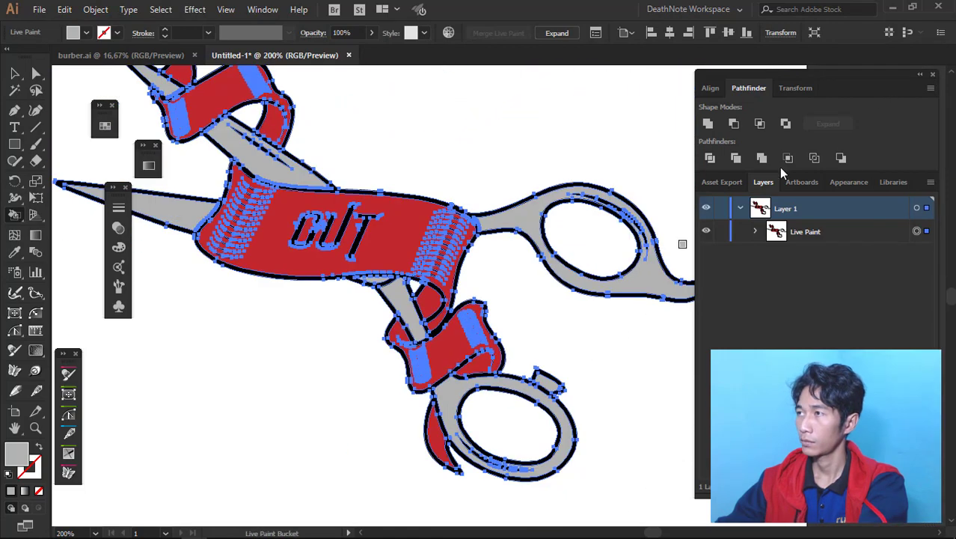
pyautogui.scroll(-1, 565, 300)
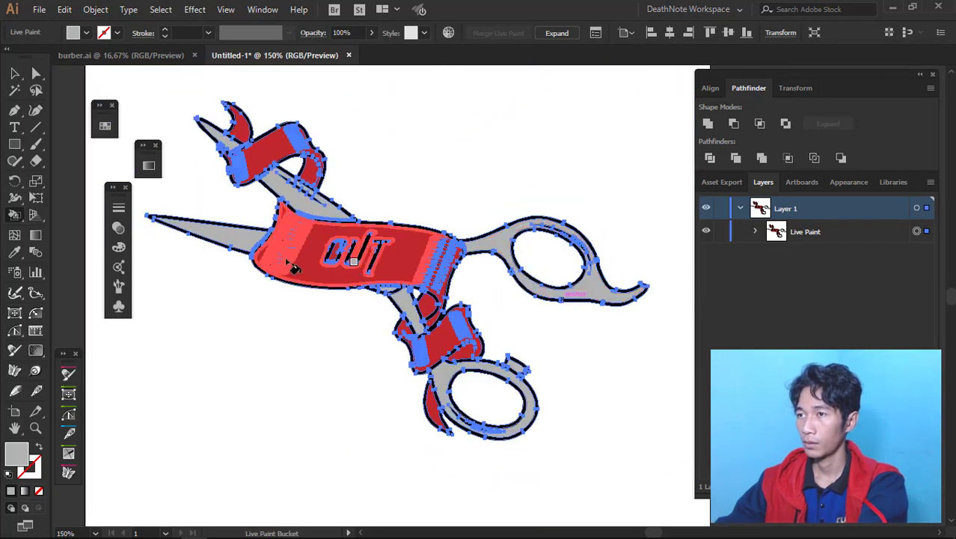
# Select the Live Paint scissors artwork with the Selection tool
pyautogui.click(14, 73)
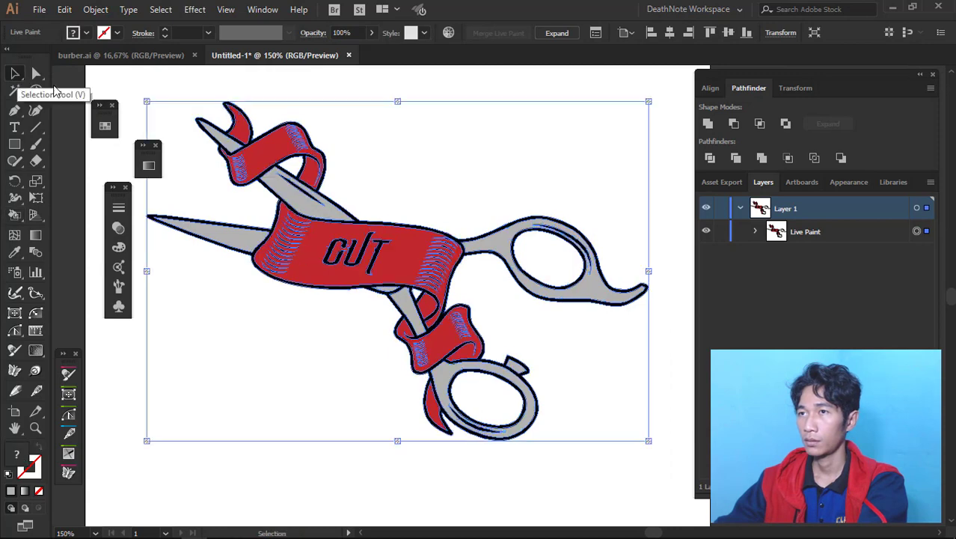
pyautogui.click(387, 163)
pyautogui.scroll(-1, 408, 178)
pyautogui.scroll(2, 433, 203)
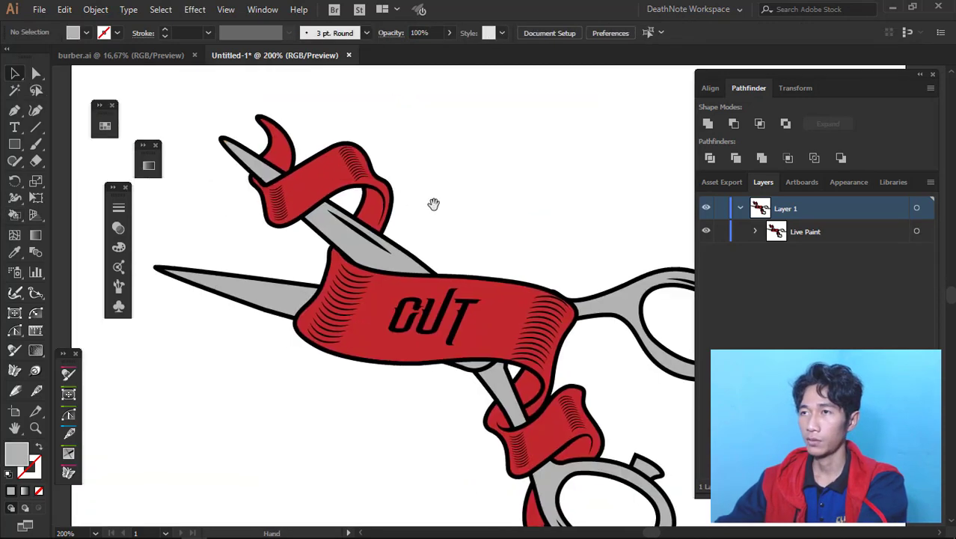
pyautogui.click(353, 206)
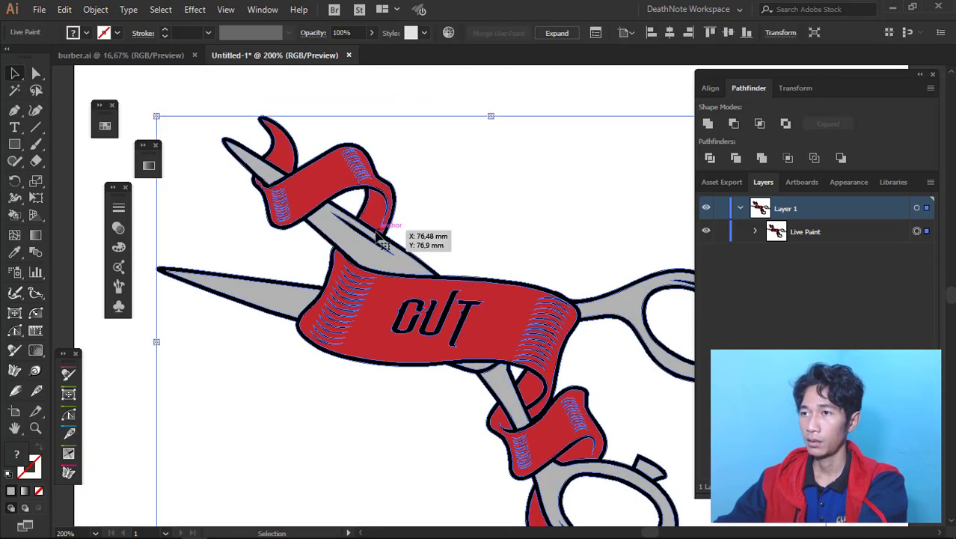
pyautogui.click(461, 209)
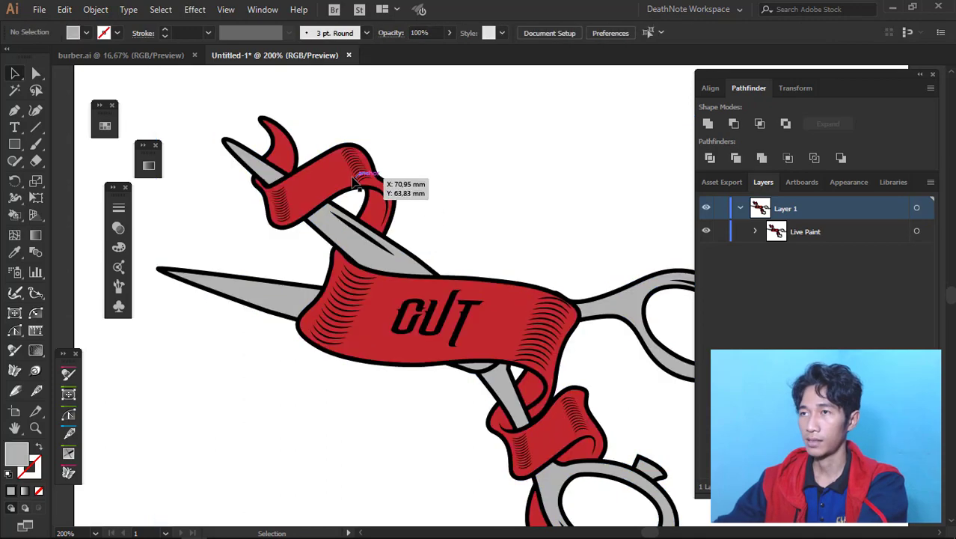
pyautogui.moveTo(355, 197)
pyautogui.mouseDown()
pyautogui.moveTo(388, 210)
pyautogui.moveTo(345, 193)
pyautogui.mouseUp()
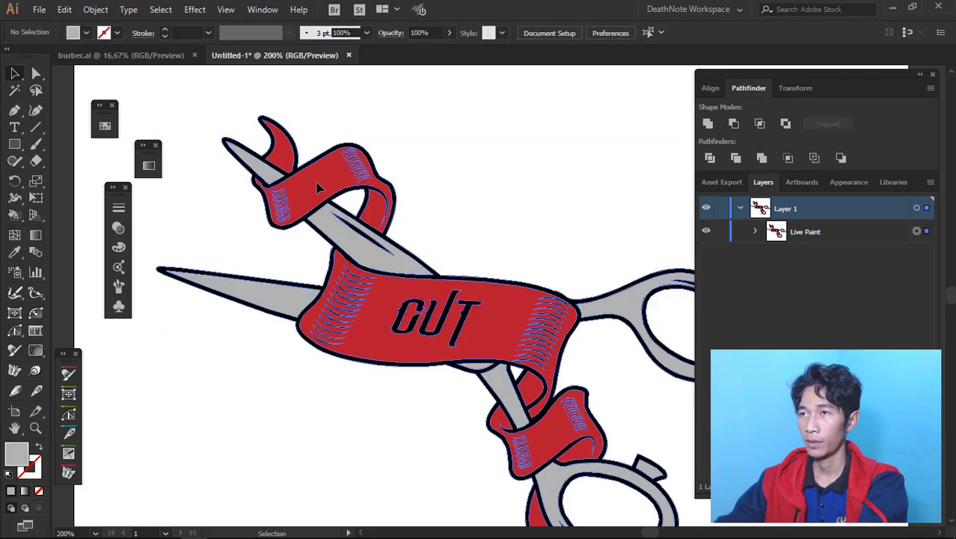
pyautogui.hotkey('ctrl', '0')
pyautogui.hotkey('ctrl', '+')
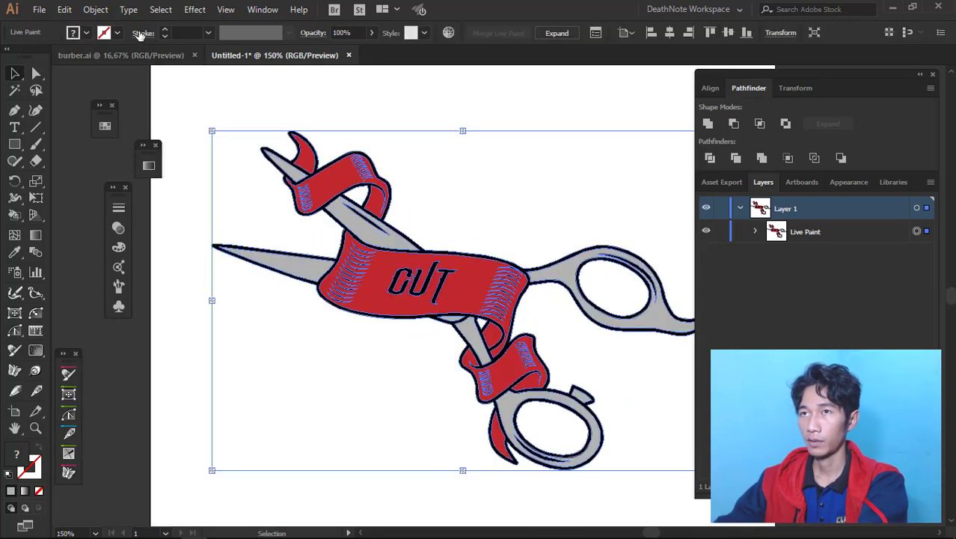
# Expand the Live Paint object via Object > Expand, then ungroup it twice
pyautogui.click(95, 10)
pyautogui.click(161, 193)
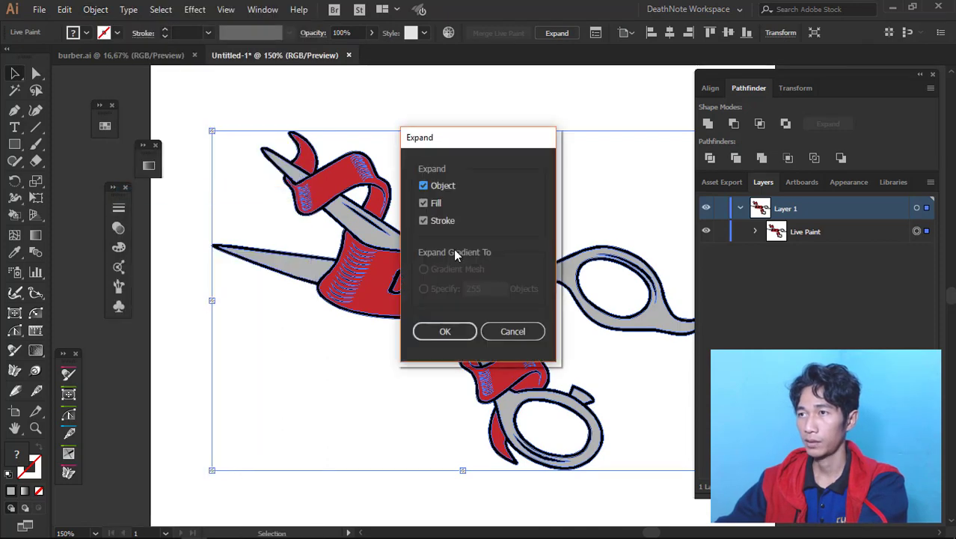
pyautogui.click(442, 332)
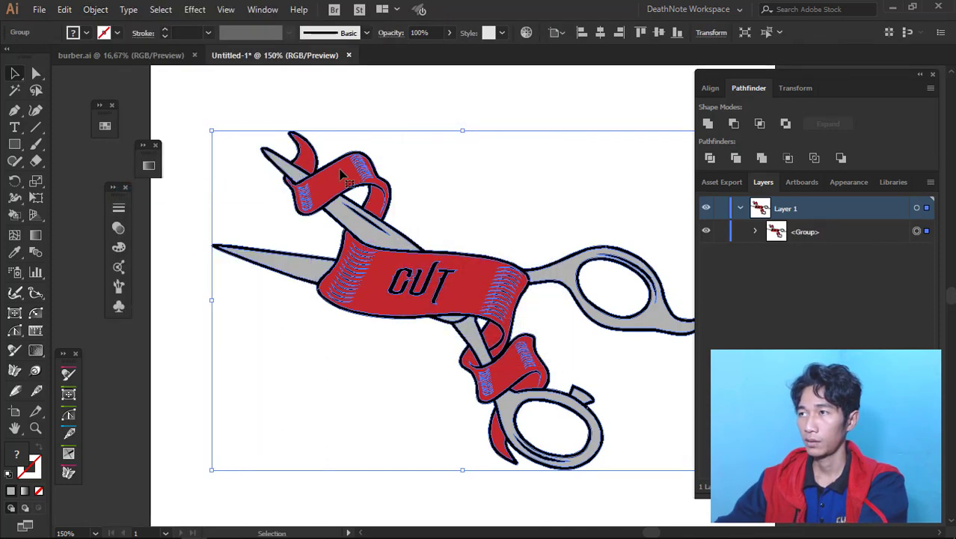
pyautogui.rightClick(392, 186)
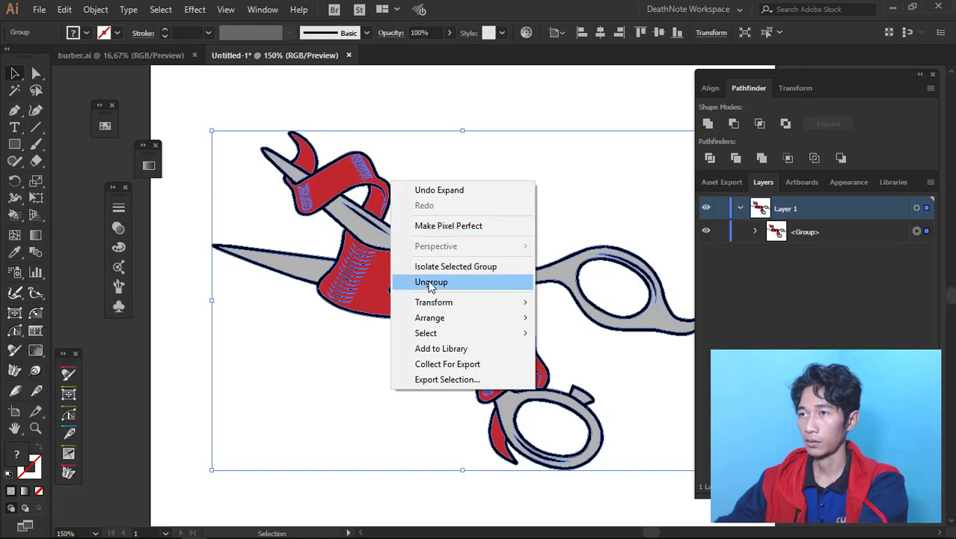
pyautogui.click(427, 281)
pyautogui.rightClick(366, 179)
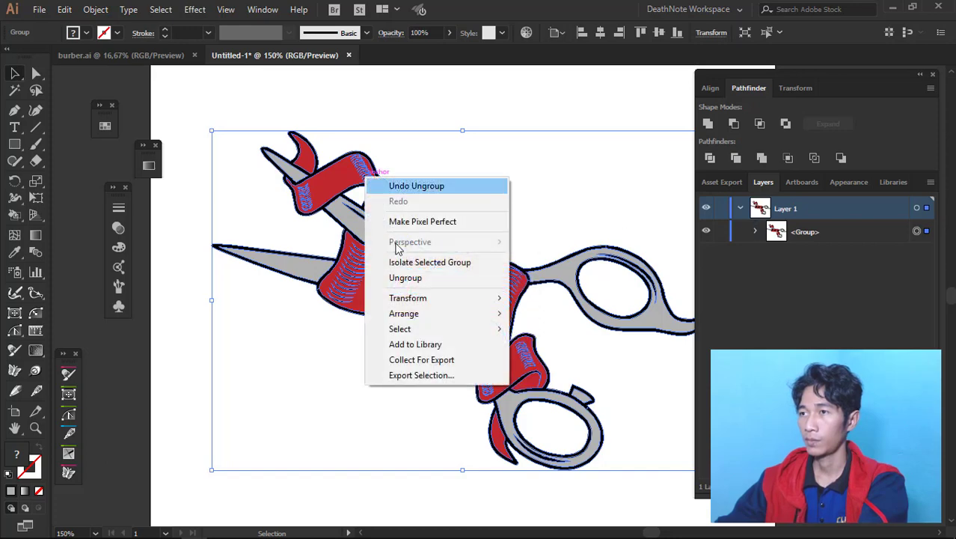
pyautogui.click(411, 283)
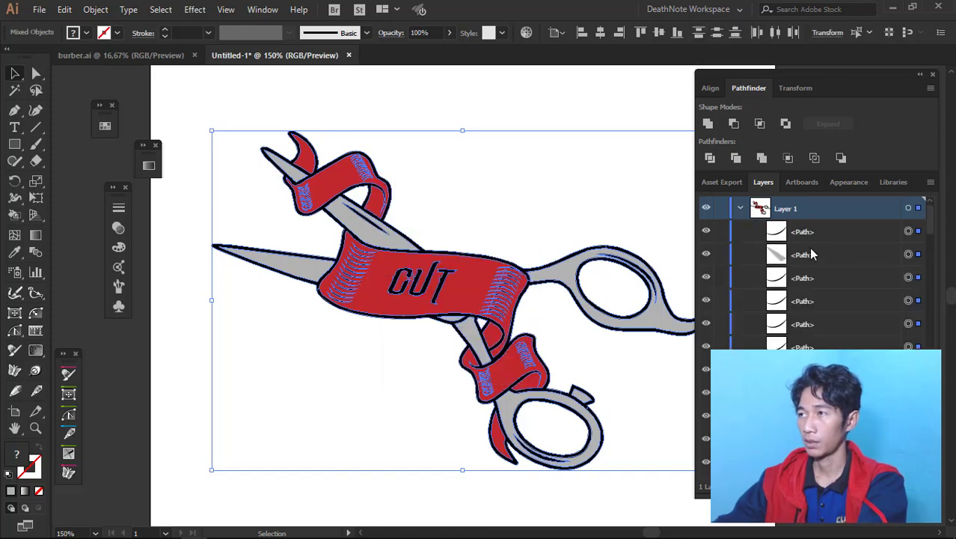
pyautogui.scroll(-3, 815, 256)
pyautogui.hotkey('ctrl', 'shift', 'a')
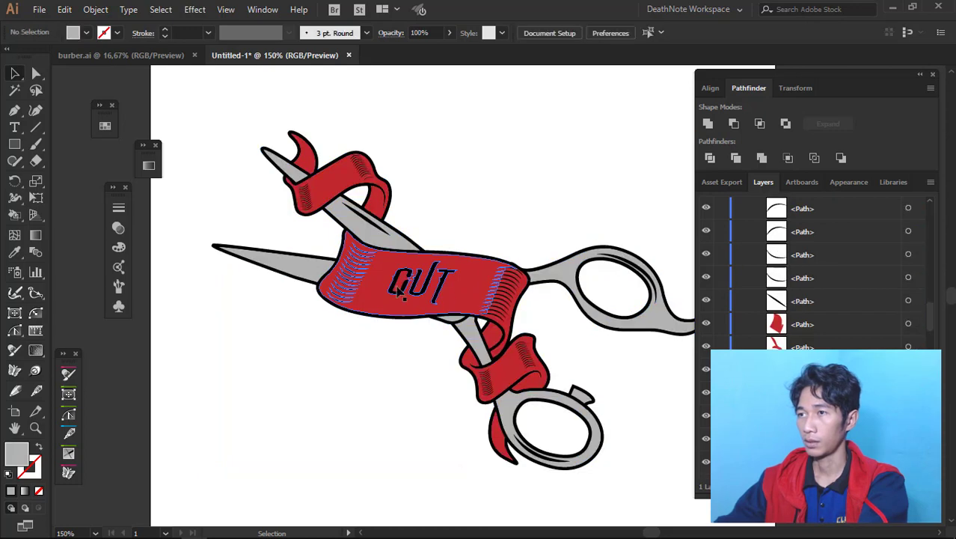
pyautogui.keyDown('alt'); pyautogui.scroll(2, 382, 278); pyautogui.keyUp('alt')
pyautogui.moveTo(378, 249)
pyautogui.mouseDown()
pyautogui.moveTo(305, 396)
pyautogui.moveTo(304, 381)
pyautogui.mouseUp()
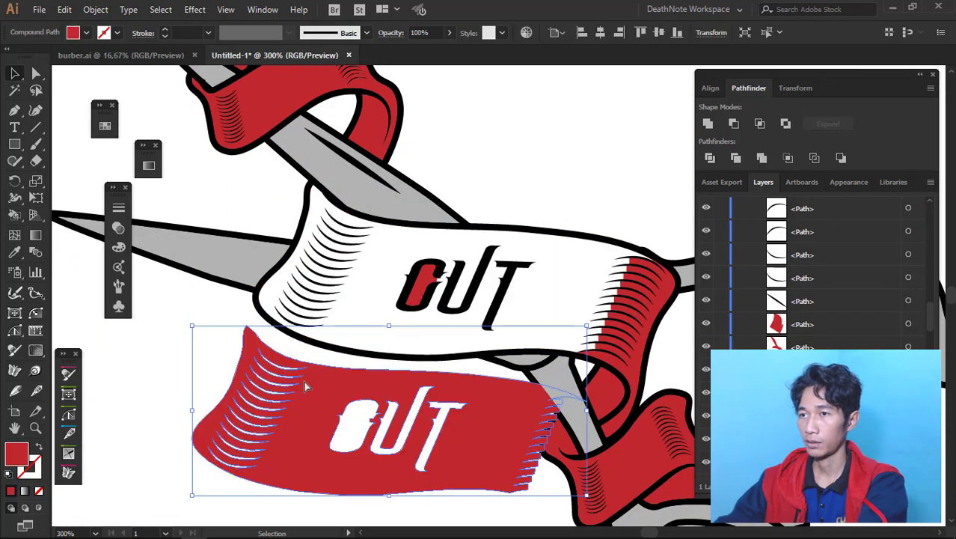
pyautogui.hotkey('ctrl', 'z')
pyautogui.hotkey('ctrl', '-')
pyautogui.hotkey('ctrl', 'shift', 'a')
pyautogui.keyDown('alt'); pyautogui.scroll(2, 417, 236); pyautogui.keyUp('alt')
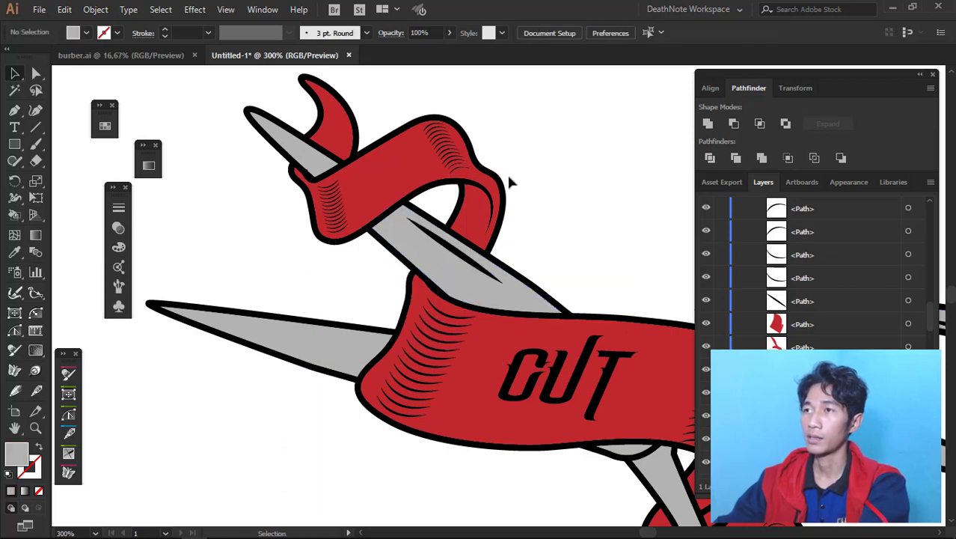
pyautogui.moveTo(449, 180); pyautogui.dragTo(285, 209)
pyautogui.hotkey('ctrl', 'z')
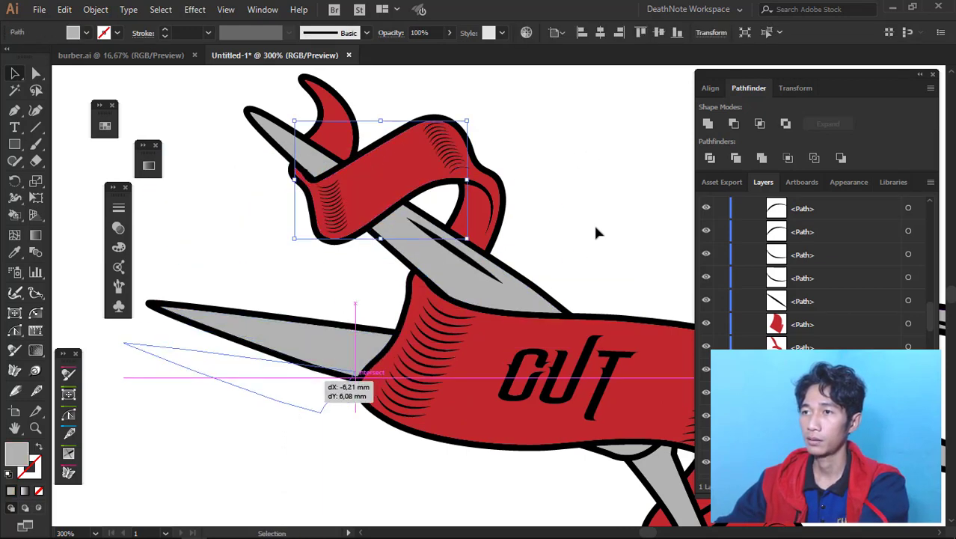
pyautogui.moveTo(331, 346); pyautogui.dragTo(311, 383)
pyautogui.hotkey('ctrl', 'z')
pyautogui.hotkey('ctrl', '-')
pyautogui.hotkey('ctrl', '-')
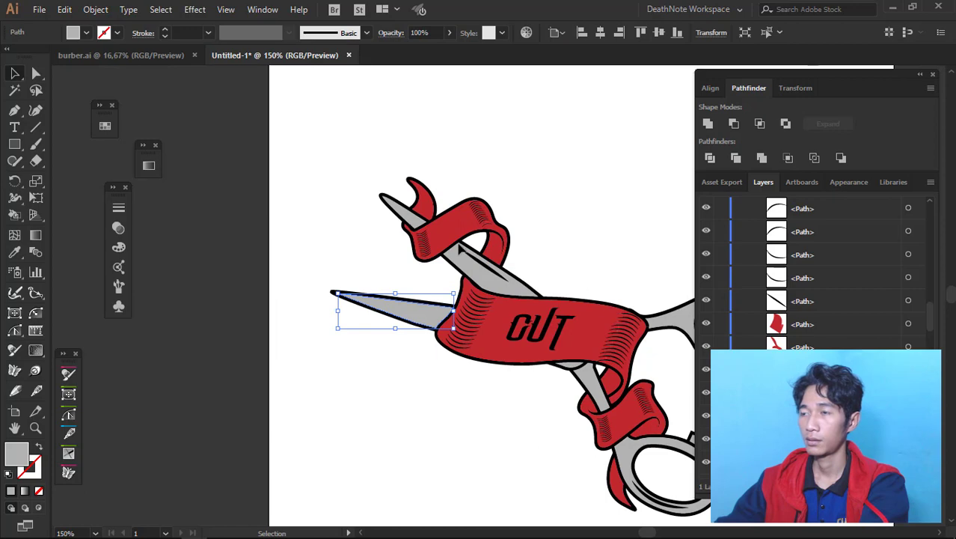
pyautogui.hotkey('ctrl', 'shift', 'a')
pyautogui.moveTo(554, 292); pyautogui.dragTo(479, 275)
pyautogui.press('Tab')
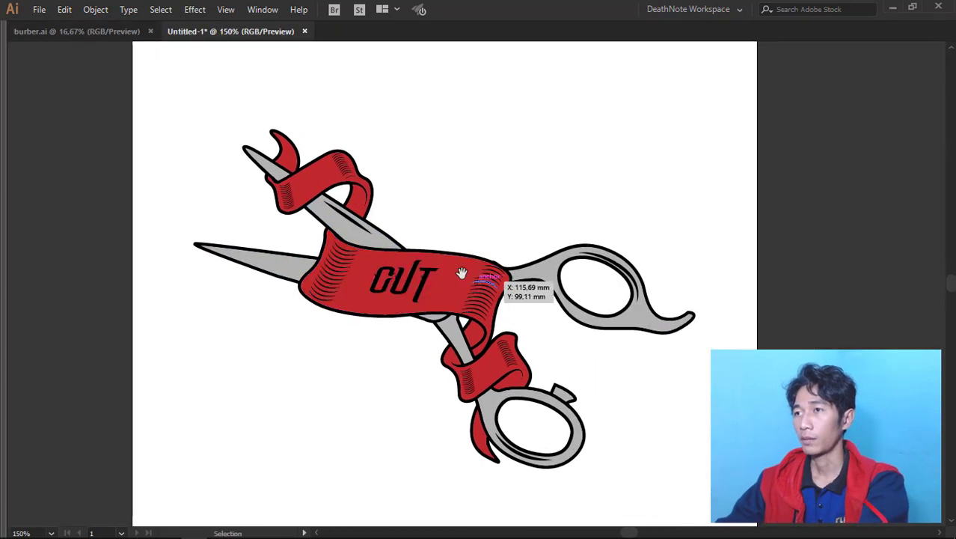
pyautogui.scroll(3, 518, 216)
pyautogui.scroll(2, 514, 198)
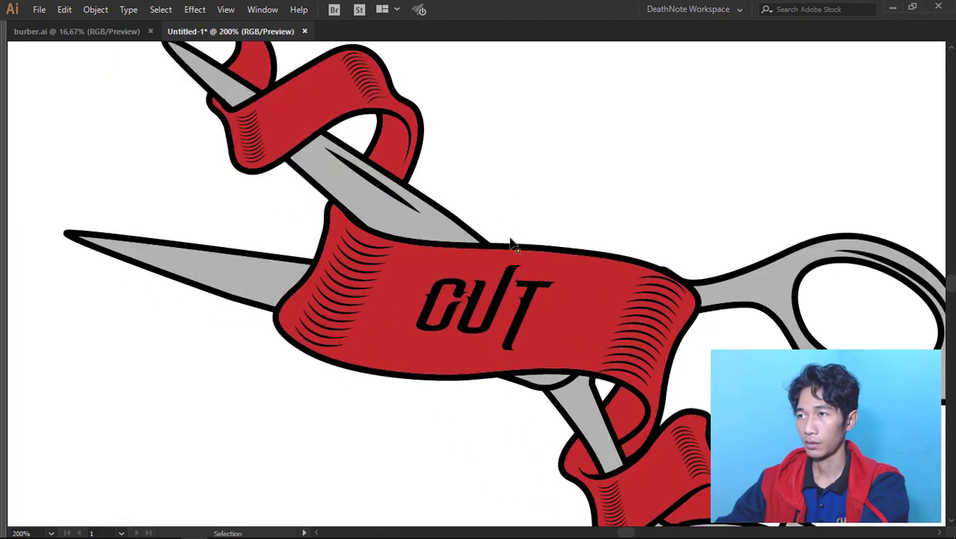
pyautogui.scroll(-2, 513, 245)
pyautogui.scroll(2, 419, 229)
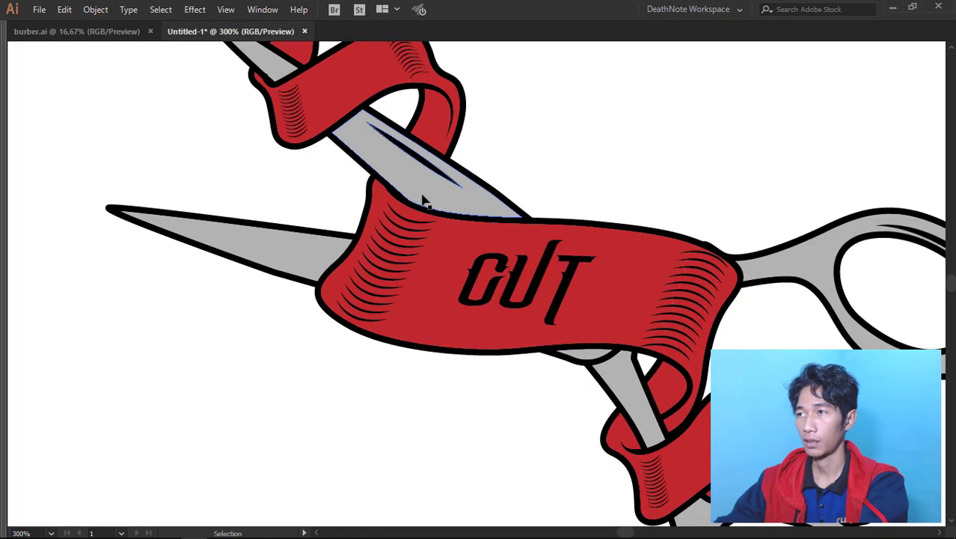
pyautogui.scroll(1, 507, 207)
pyautogui.scroll(2, 382, 253)
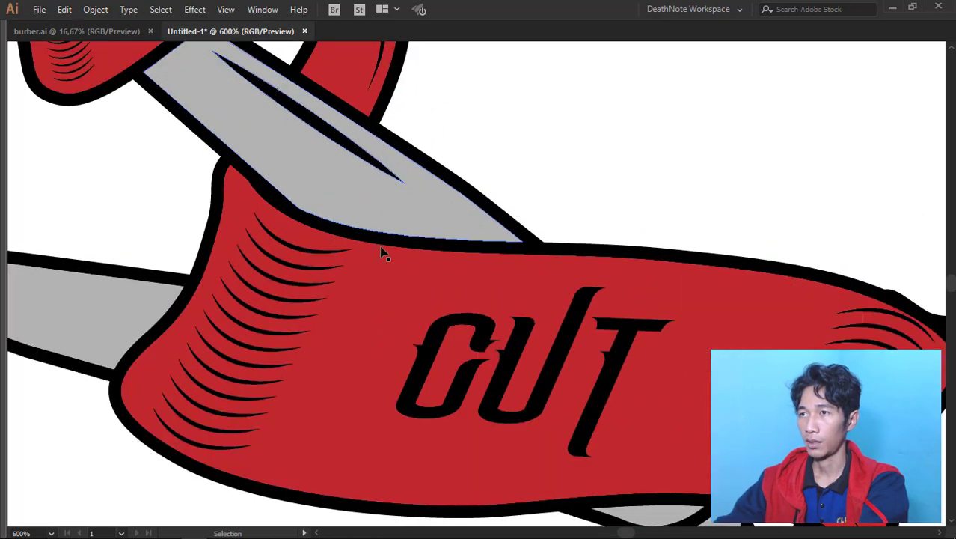
pyautogui.press('Tab')
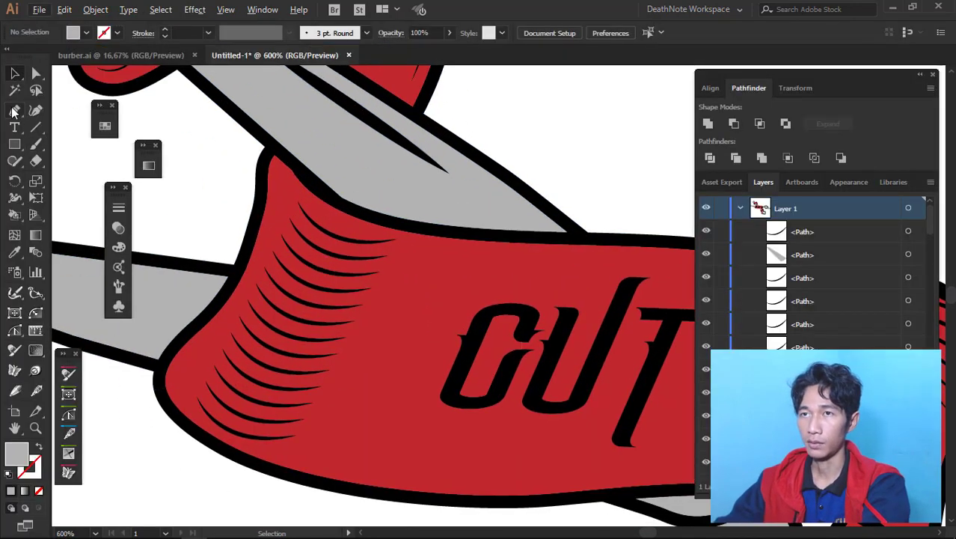
# Pen-draw a zigzag highlight shape along the top edge of the CUT ribbon
pyautogui.press('Tab')
pyautogui.moveTo(181, 299)
pyautogui.mouseDown()
pyautogui.moveTo(213, 314)
pyautogui.moveTo(216, 330)
pyautogui.mouseUp()
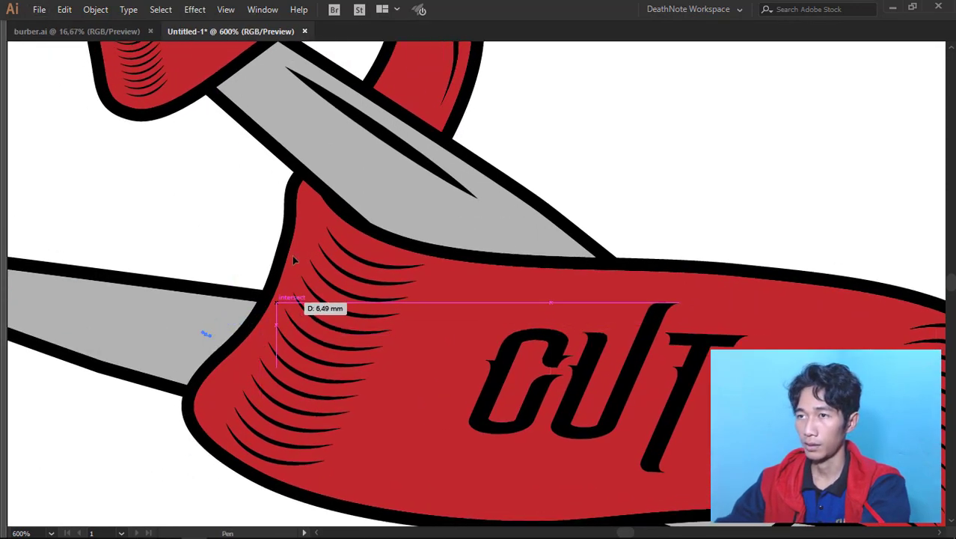
pyautogui.click(374, 264)
pyautogui.moveTo(512, 294); pyautogui.dragTo(340, 269)
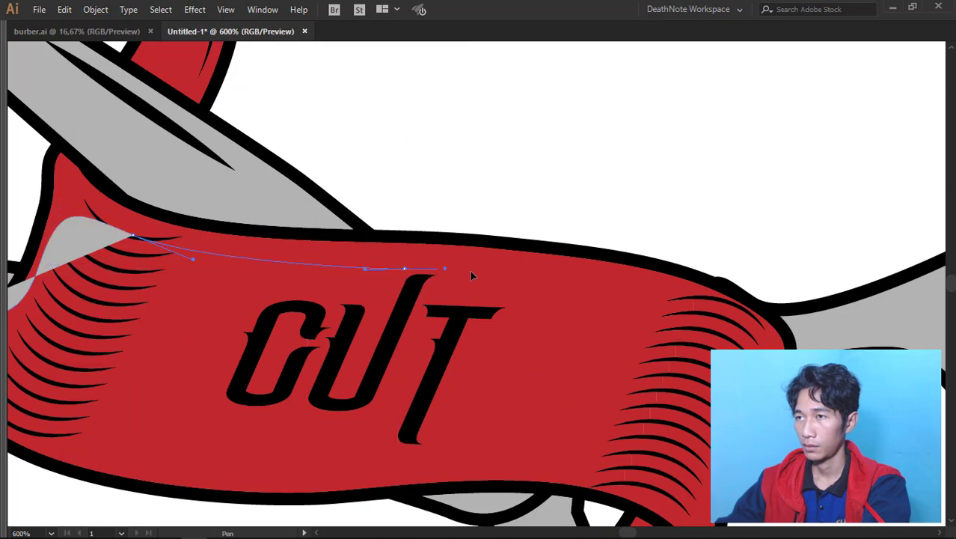
pyautogui.moveTo(532, 275); pyautogui.dragTo(251, 237)
pyautogui.click(354, 254)
pyautogui.click(319, 279)
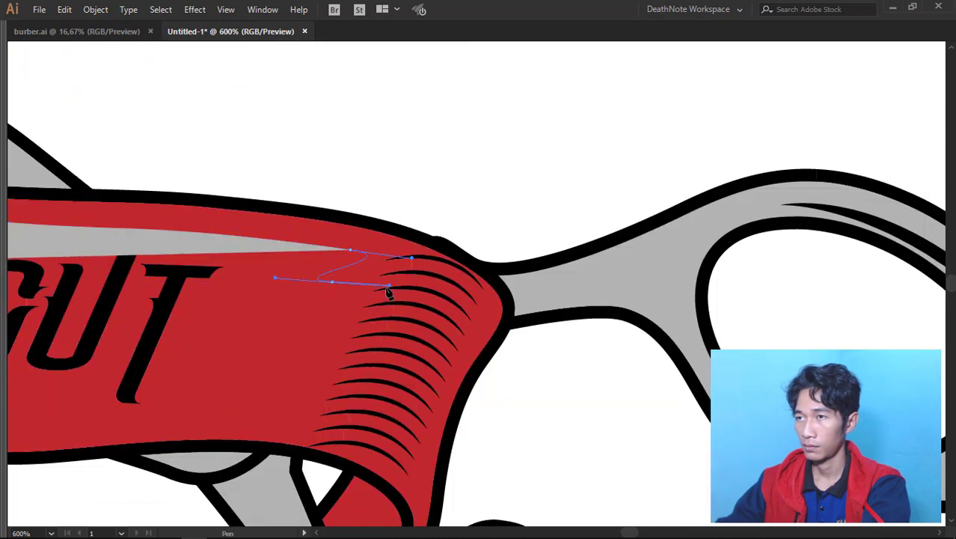
pyautogui.click(389, 284)
# Finish the highlight shape, curving it around the ribbon's left fold
pyautogui.moveTo(323, 327)
pyautogui.mouseDown()
pyautogui.moveTo(368, 304)
pyautogui.moveTo(454, 298)
pyautogui.moveTo(541, 377)
pyautogui.moveTo(550, 358)
pyautogui.mouseUp()
pyautogui.click(352, 266)
pyautogui.hotkey('ctrl', '-')
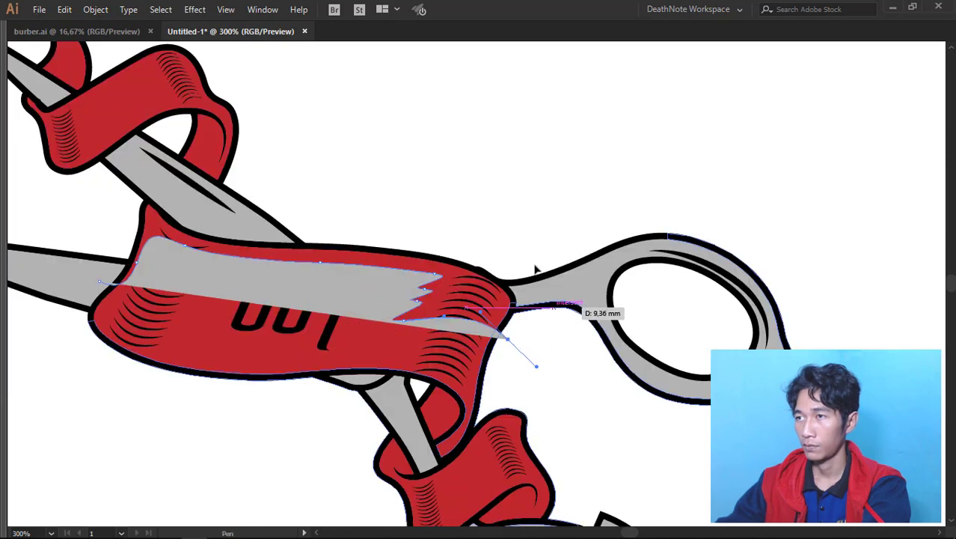
pyautogui.moveTo(232, 201); pyautogui.dragTo(185, 244)
pyautogui.moveTo(196, 307); pyautogui.dragTo(203, 324)
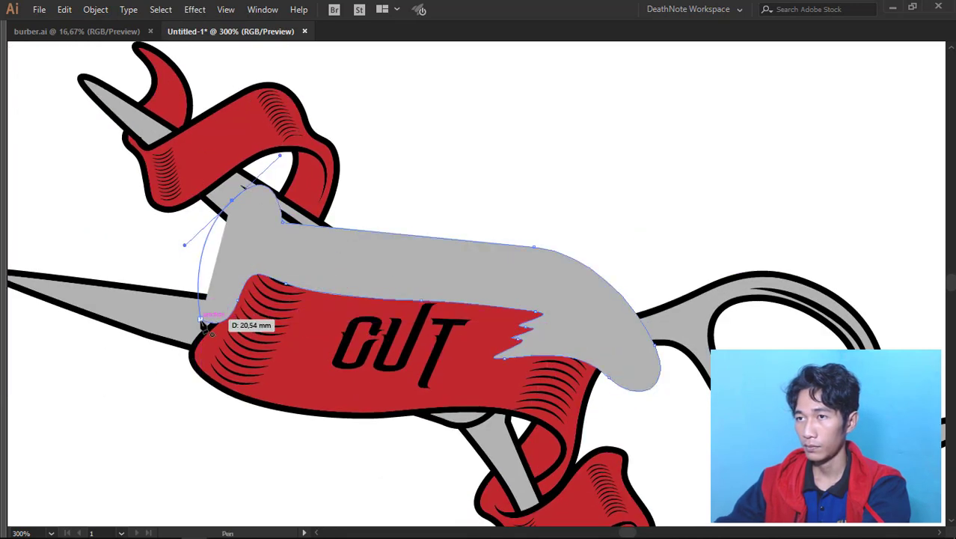
pyautogui.press('Tab')
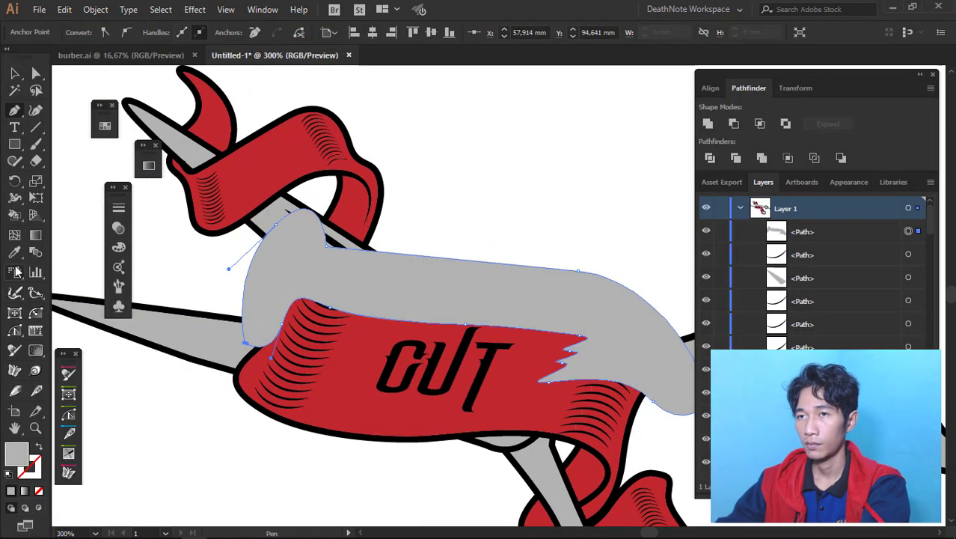
# Sample the ribbon red with the Eyedropper and change the fill to lighter red E2505A
pyautogui.click(252, 419)
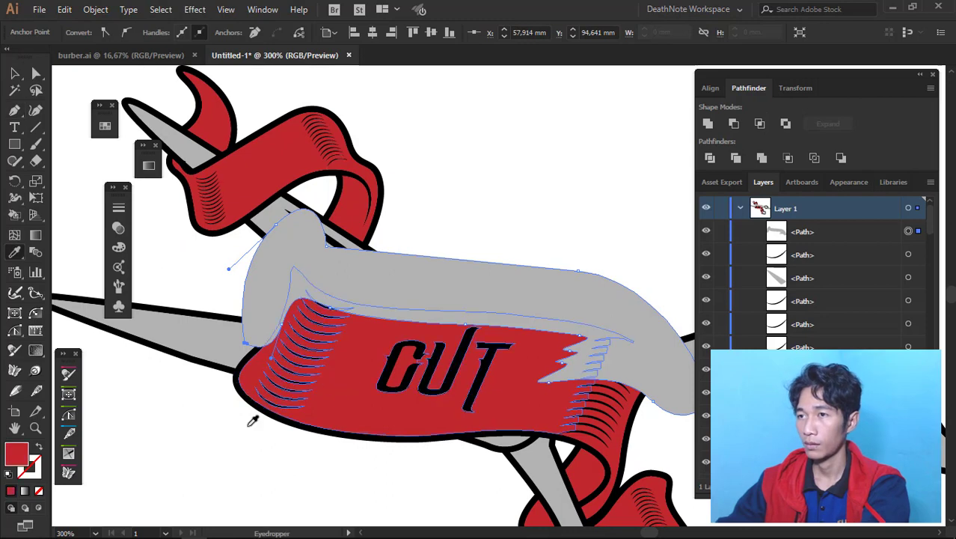
pyautogui.doubleClick(17, 453)
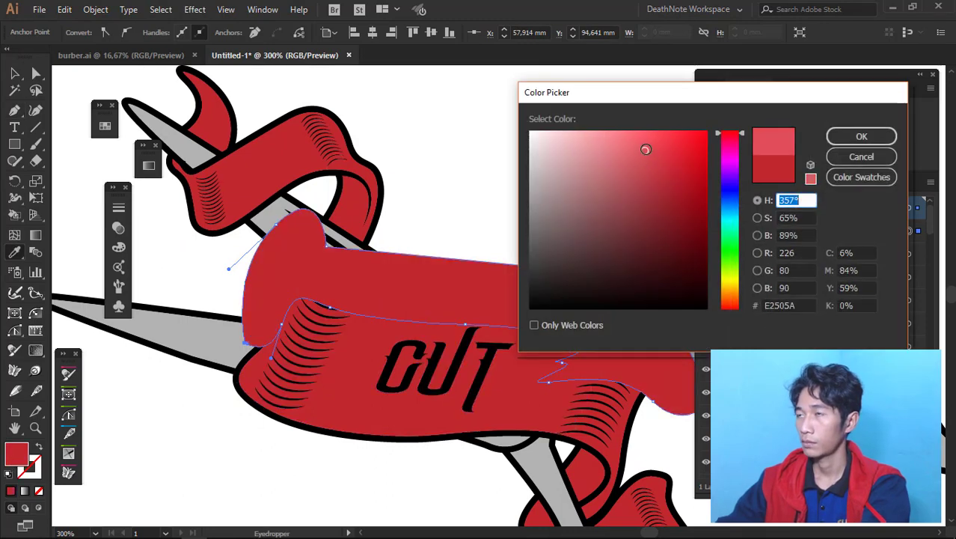
pyautogui.click(891, 136)
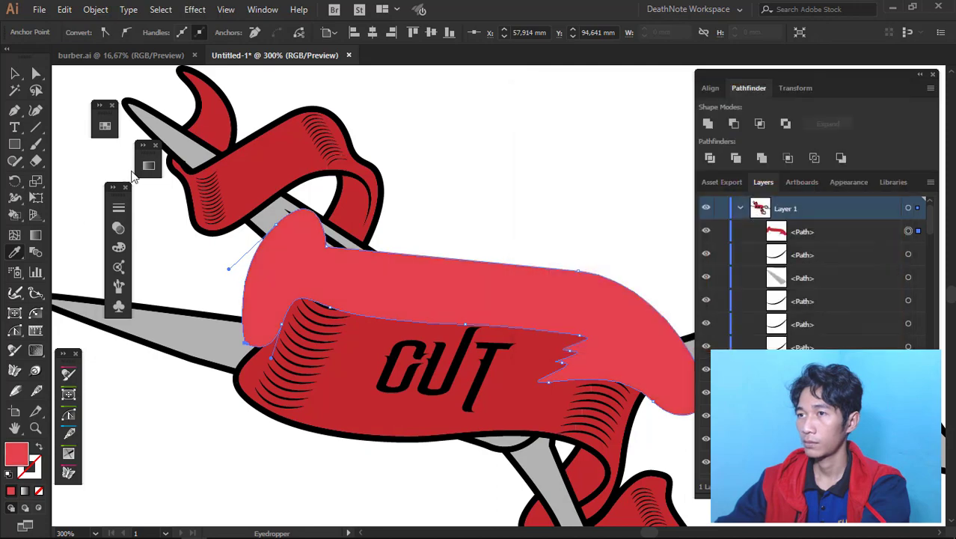
pyautogui.click(16, 77)
pyautogui.click(528, 180)
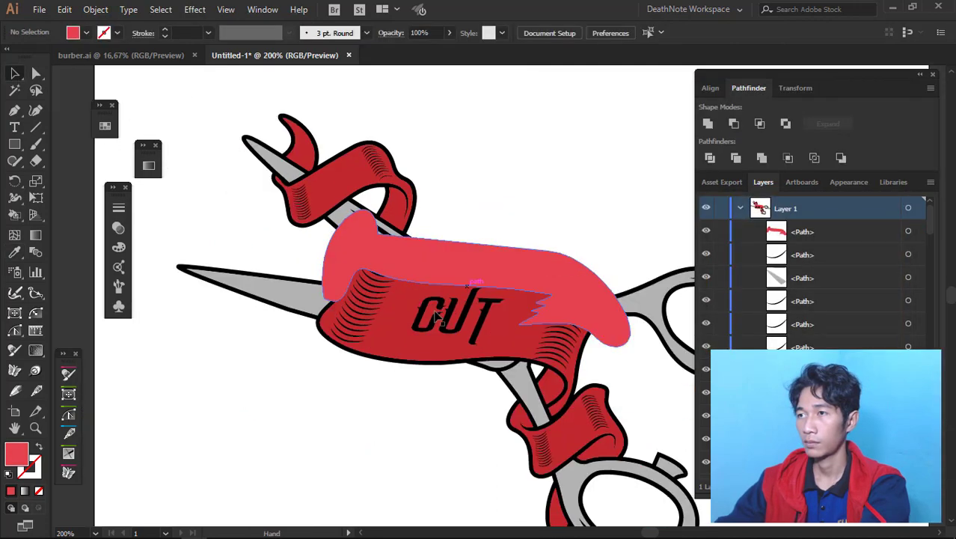
# Select the ribbon body and pan until the whole upper ribbon is visible
pyautogui.scroll(2, 409, 314)
pyautogui.click(396, 311)
pyautogui.scroll(1, 406, 316)
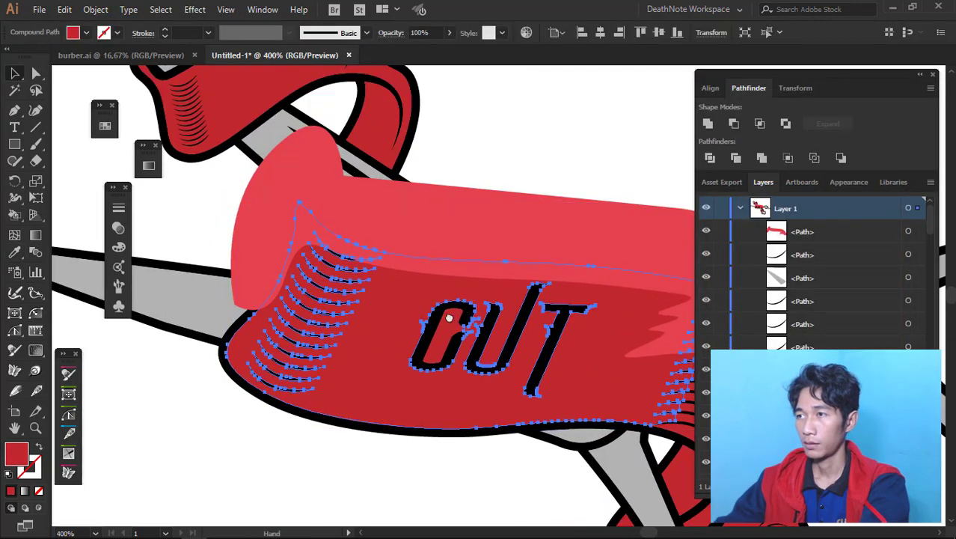
pyautogui.moveTo(427, 320)
pyautogui.mouseDown()
pyautogui.moveTo(347, 319)
pyautogui.moveTo(325, 297)
pyautogui.mouseUp()
pyautogui.click(287, 323)
pyautogui.press('a')
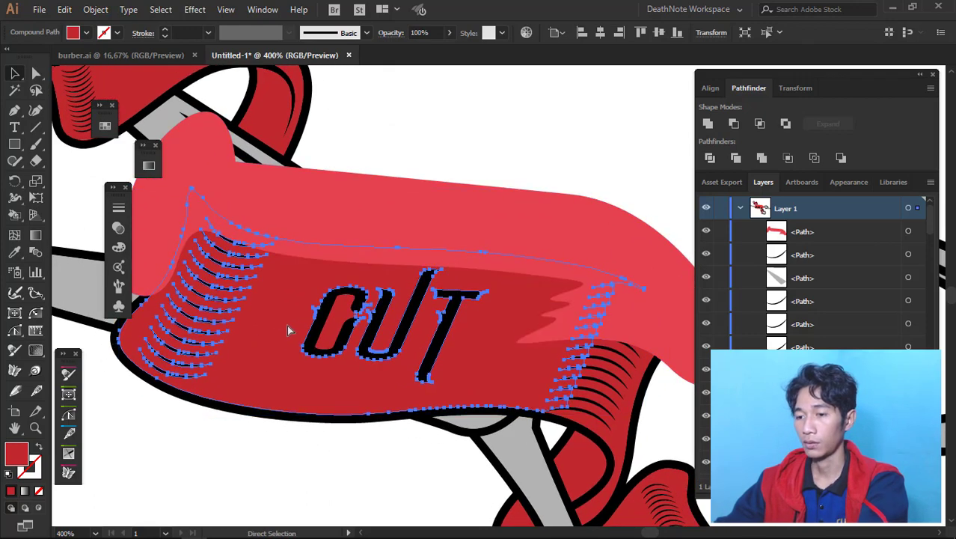
pyautogui.press('v')
pyautogui.click(500, 138)
pyautogui.moveTo(581, 260); pyautogui.dragTo(534, 247)
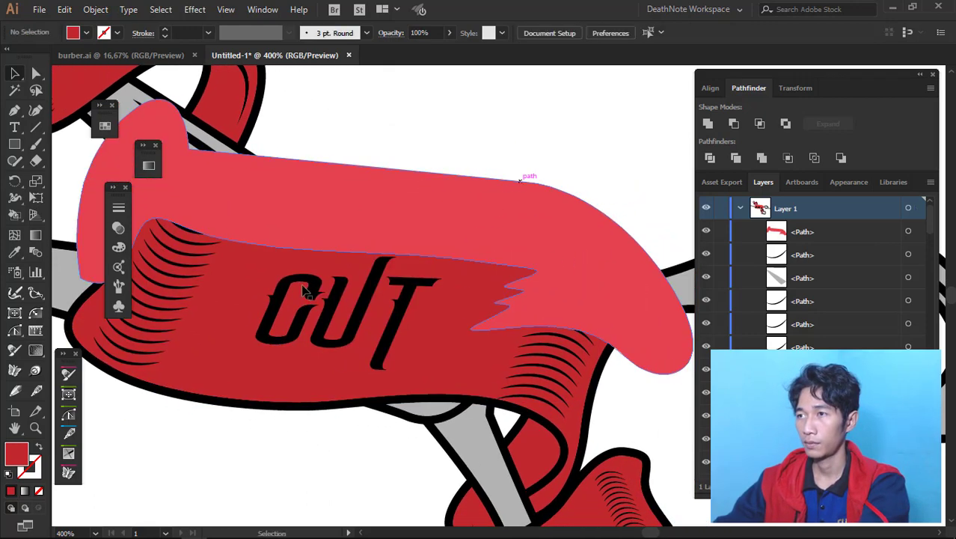
# Intersect the lighter red shape with the ribbon's lower body, keeping only their overlap
pyautogui.click(329, 191)
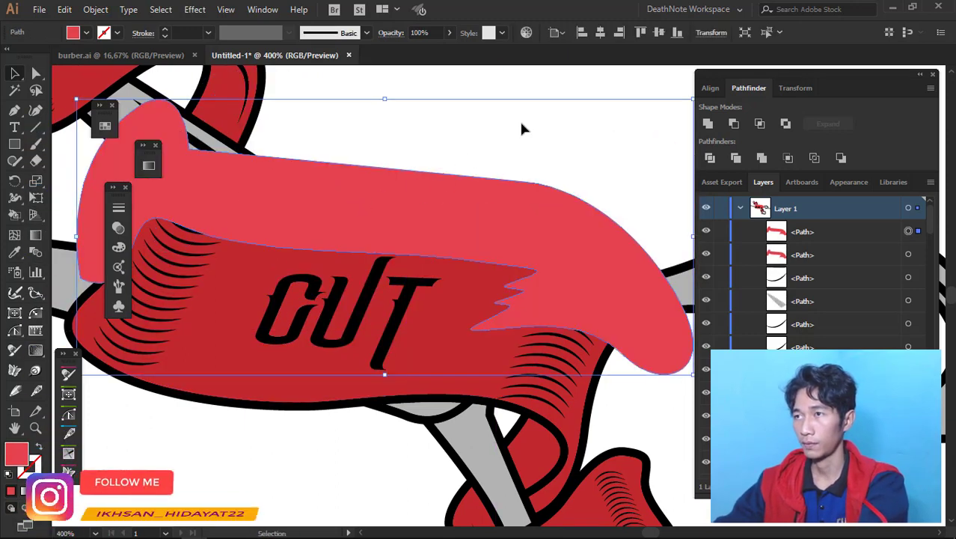
pyautogui.click(523, 128)
pyautogui.click(252, 295)
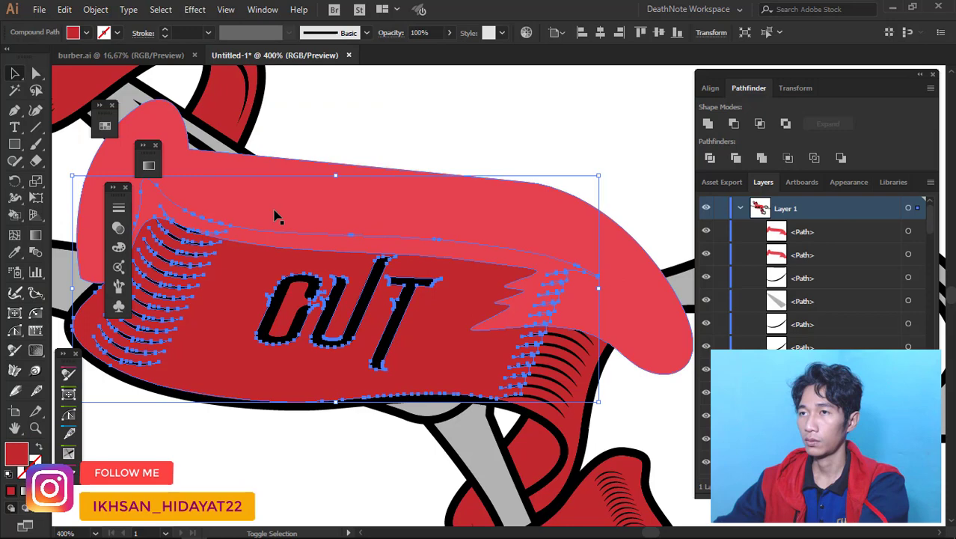
pyautogui.keyDown('shift'); pyautogui.click(429, 250); pyautogui.keyUp('shift')
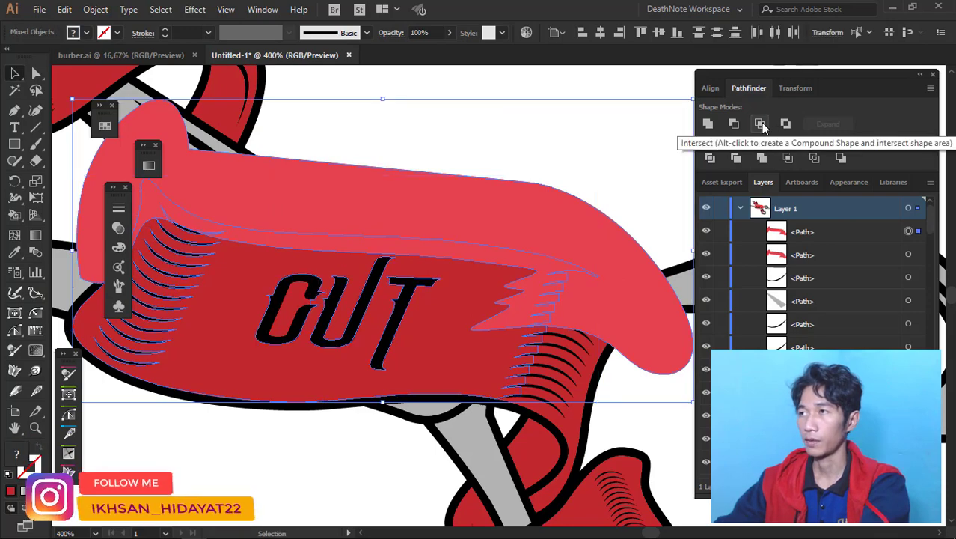
pyautogui.click(760, 124)
pyautogui.click(570, 152)
# Try combining the right-end hatch lines with the lighter shape, undoing a stray move and Divide
pyautogui.scroll(2, 438, 333)
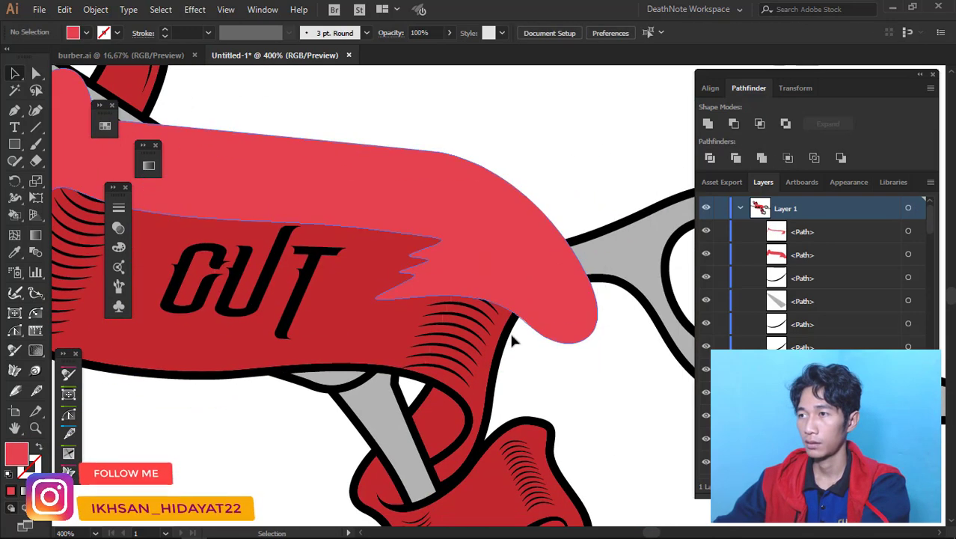
pyautogui.scroll(1, 496, 352)
pyautogui.click(569, 350)
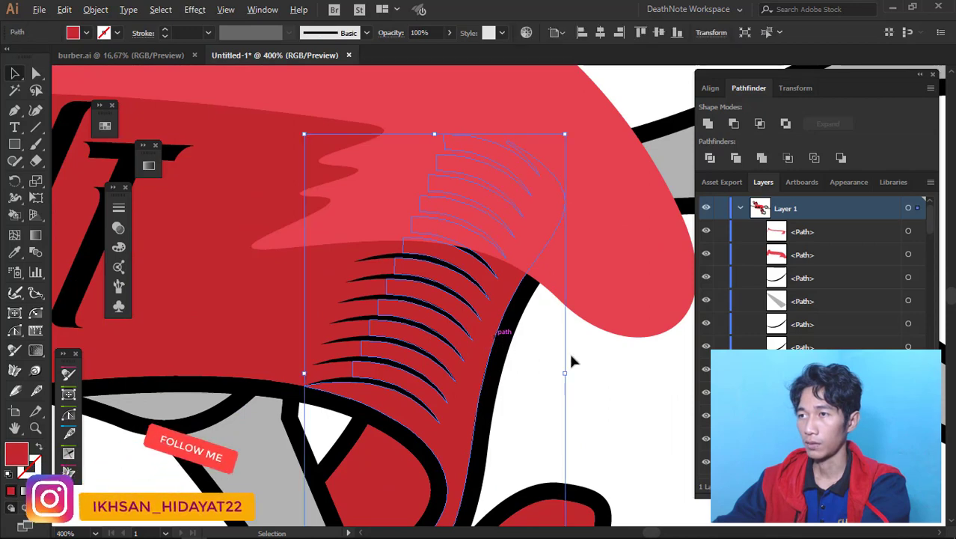
pyautogui.scroll(-3, 568, 350)
pyautogui.moveTo(441, 174); pyautogui.dragTo(459, 157)
pyautogui.hotkey('ctrl', 'z')
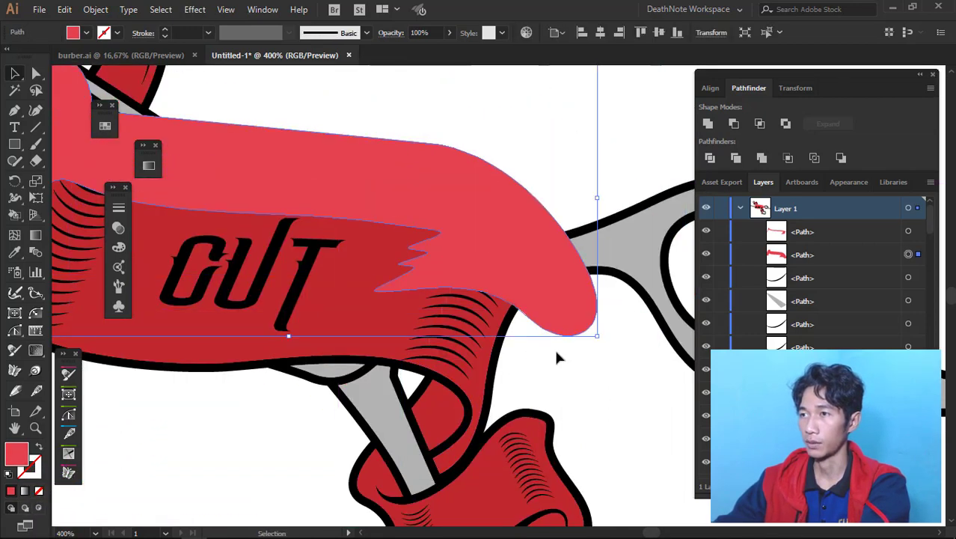
pyautogui.click(553, 347)
pyautogui.click(541, 274)
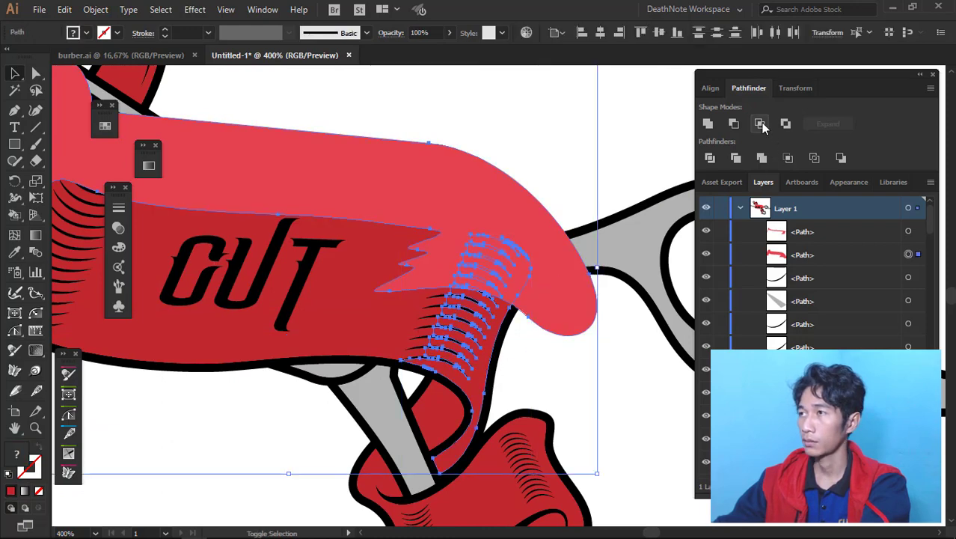
pyautogui.click(710, 159)
pyautogui.hotkey('ctrl', 'z')
pyautogui.click(566, 359)
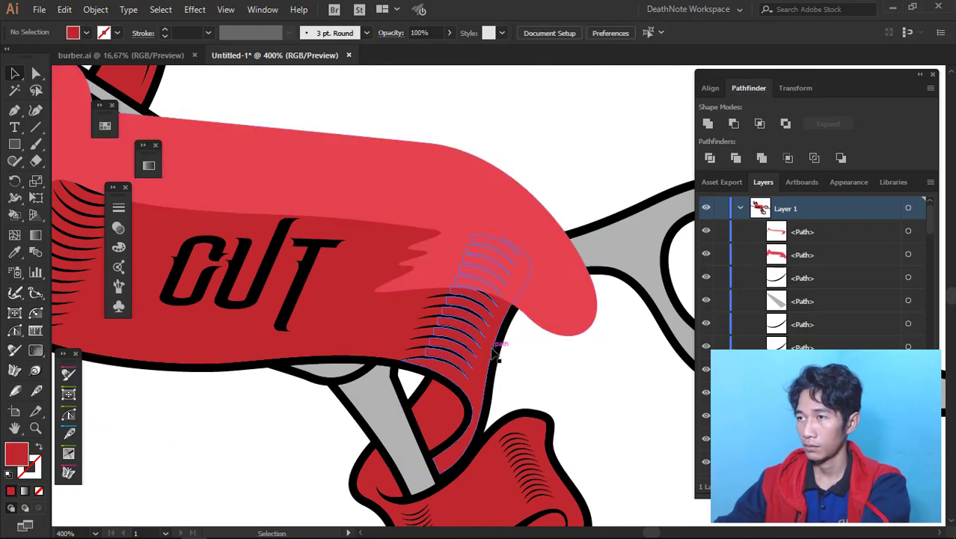
# Intersect the right-end hatch lines with the lighter red shape, then zoom out
pyautogui.click(493, 352)
pyautogui.hotkey('ctrl', '+')
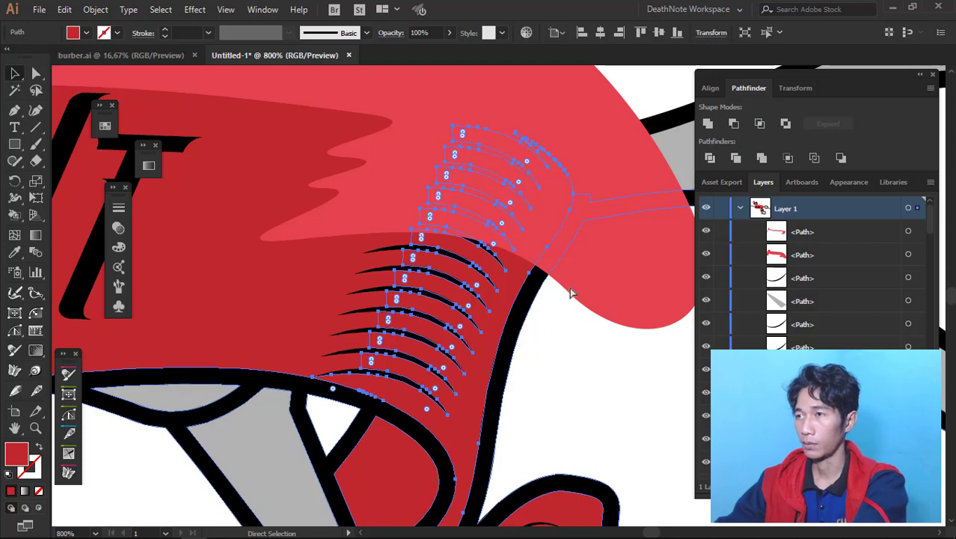
pyautogui.keyDown('shift'); pyautogui.click(570, 293); pyautogui.keyUp('shift')
pyautogui.click(759, 124)
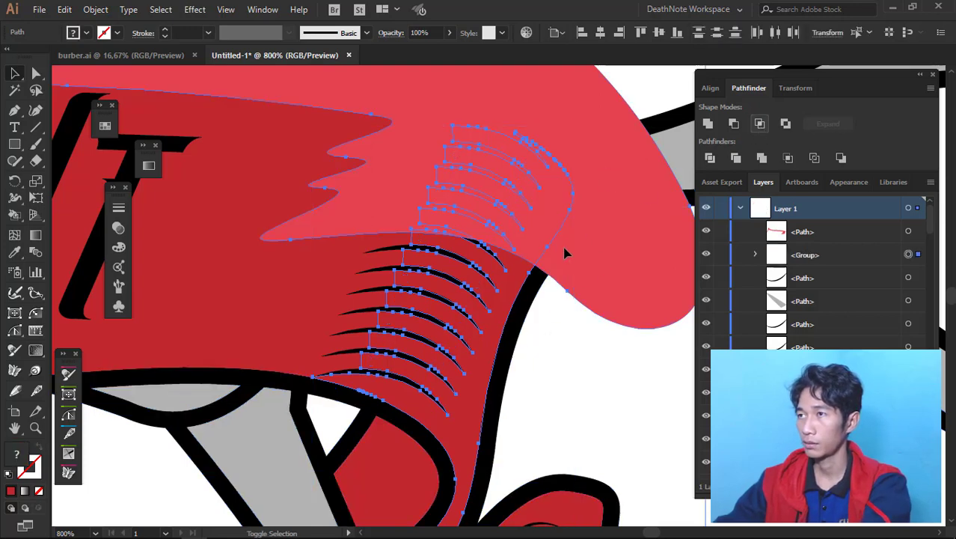
pyautogui.hotkey('ctrl', '0')
pyautogui.click(589, 288)
# Fill the highlight band and its trimmed hatch pieces with pale pink FFD4D9
pyautogui.hotkey('ctrl', '-')
pyautogui.hotkey('ctrl', '-')
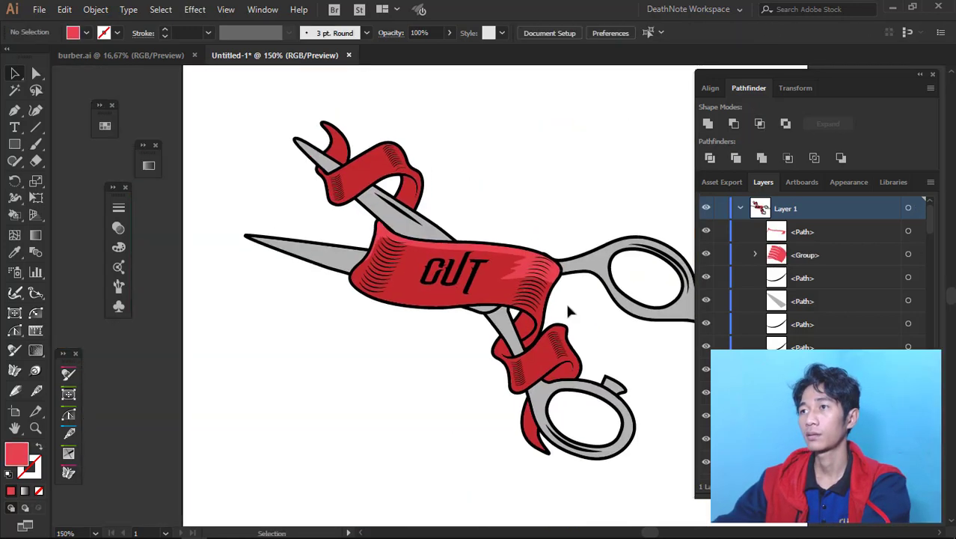
pyautogui.hotkey('ctrl', '+')
pyautogui.hotkey('ctrl', '+')
pyautogui.hotkey('ctrl', '+')
pyautogui.hotkey('ctrl', '+')
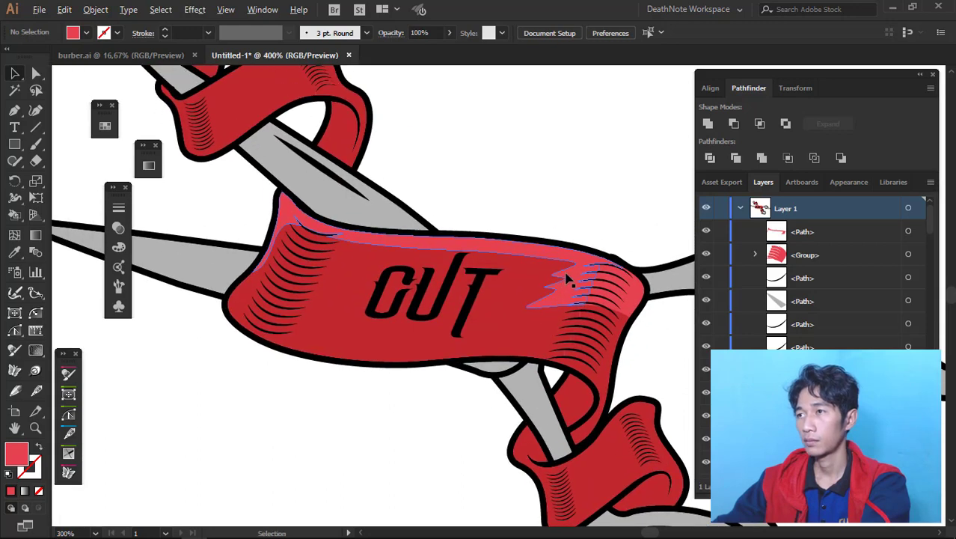
pyautogui.hotkey('ctrl', '+')
pyautogui.hotkey('ctrl', '+')
pyautogui.keyDown('shift'); pyautogui.click(681, 349); pyautogui.keyUp('shift')
pyautogui.keyDown('shift'); pyautogui.click(689, 365); pyautogui.keyUp('shift')
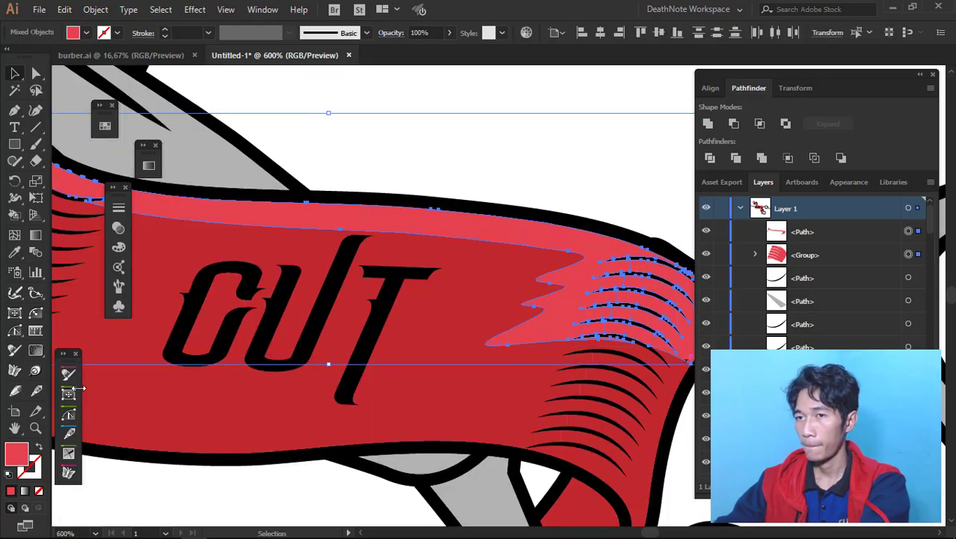
pyautogui.doubleClick(23, 455)
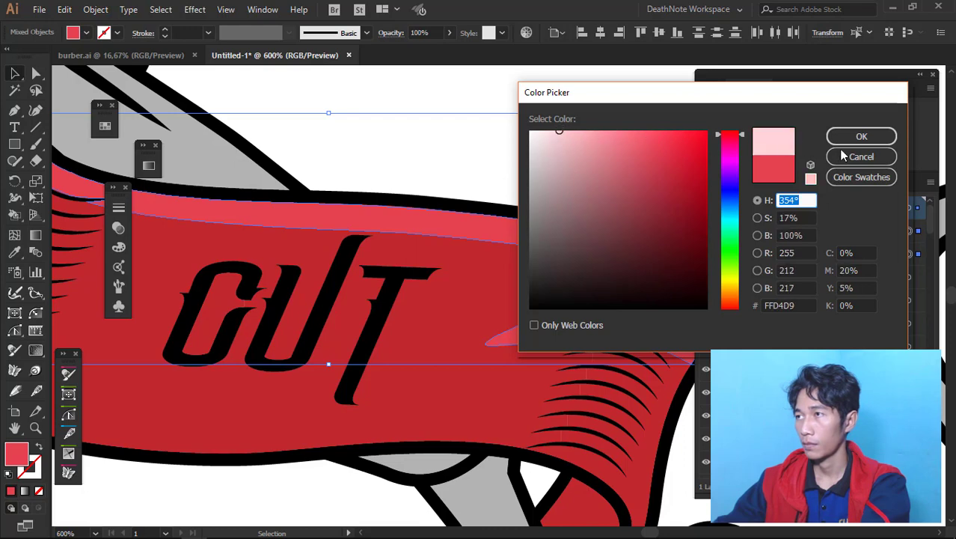
pyautogui.click(861, 136)
pyautogui.click(523, 149)
# Pan and zoom the view toward the top ribbon loop
pyautogui.scroll(-3, 508, 277)
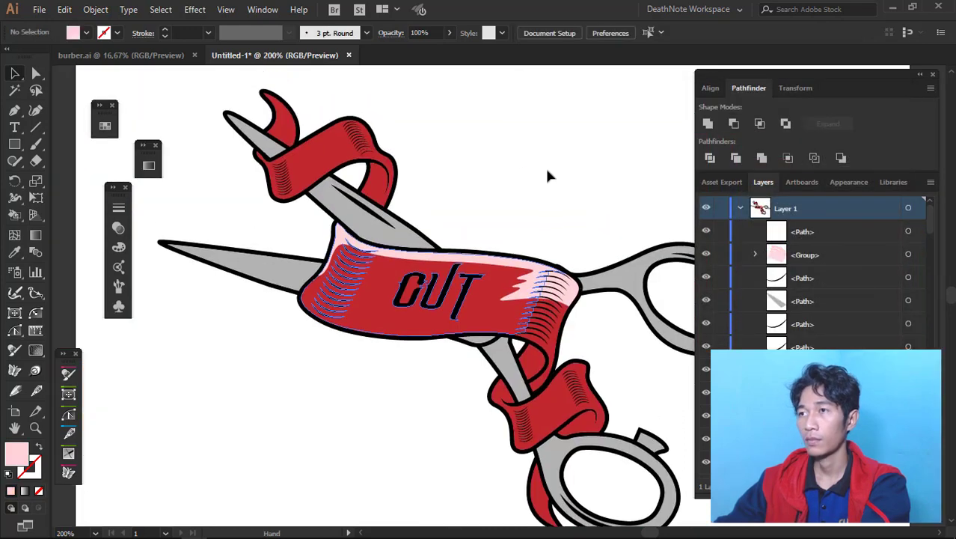
pyautogui.moveTo(572, 221); pyautogui.dragTo(381, 214)
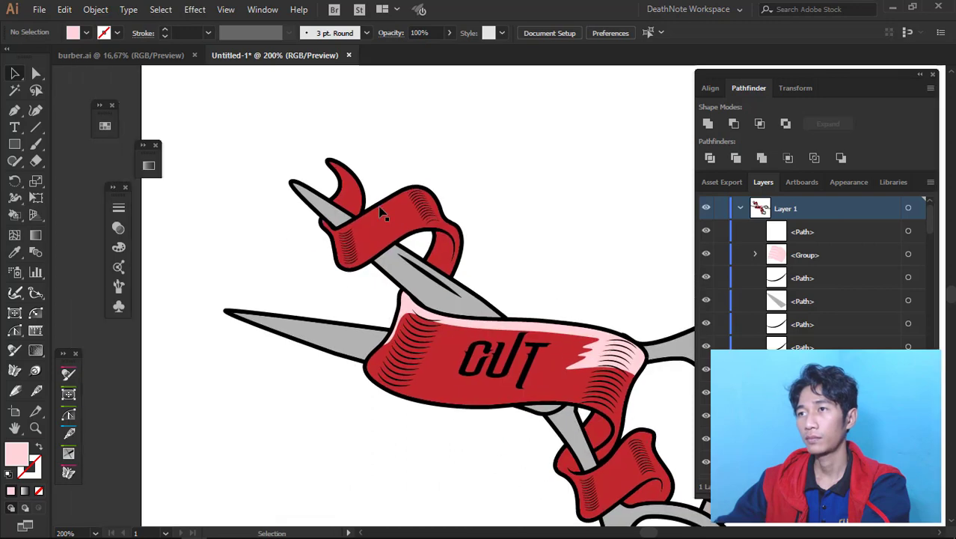
pyautogui.scroll(2, 382, 213)
pyautogui.scroll(1, 277, 218)
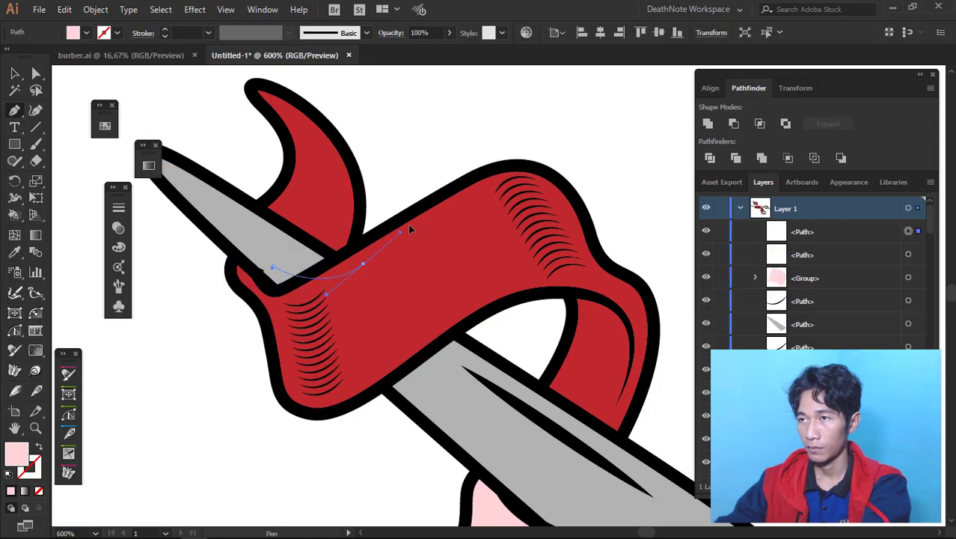
# Draw a closed pink highlight shape curving along the top ribbon loop
pyautogui.moveTo(538, 186); pyautogui.dragTo(575, 200)
pyautogui.moveTo(615, 262); pyautogui.dragTo(643, 262)
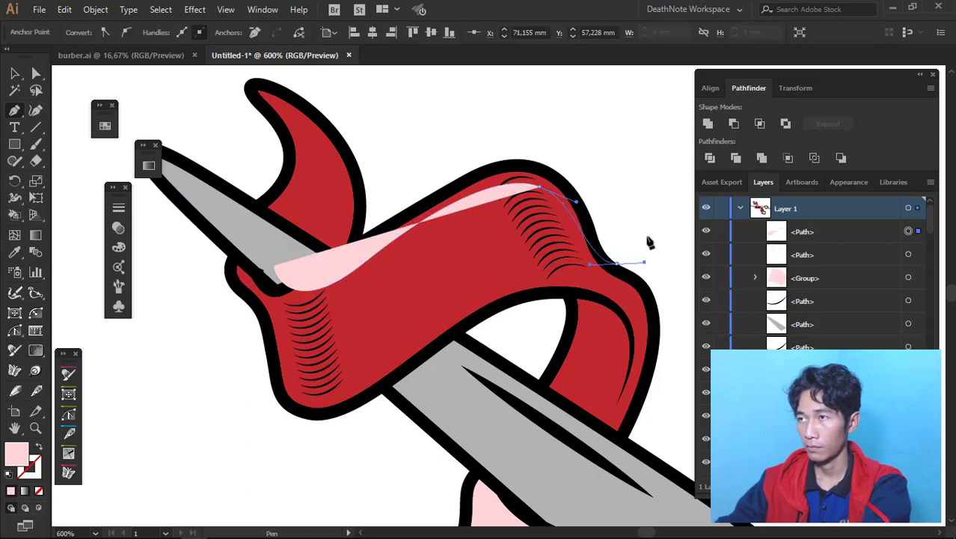
pyautogui.moveTo(591, 140); pyautogui.dragTo(621, 194)
pyautogui.moveTo(462, 137); pyautogui.dragTo(351, 191)
pyautogui.moveTo(346, 193); pyautogui.dragTo(322, 213)
pyautogui.moveTo(275, 266); pyautogui.dragTo(277, 270)
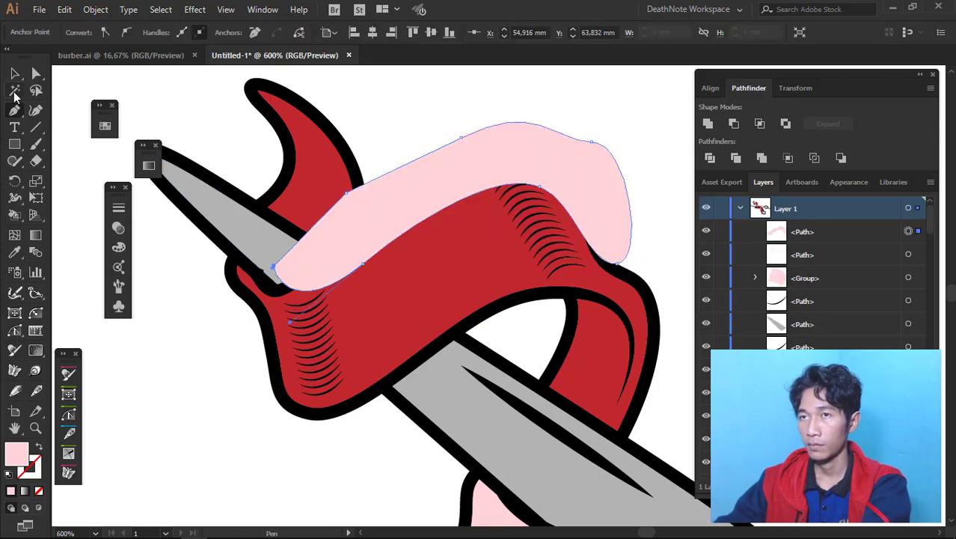
# Move the inner red fold piece further to the right of the upper loop
pyautogui.click(14, 73)
pyautogui.keyDown('alt'); pyautogui.scroll(1, 441, 256); pyautogui.keyUp('alt')
pyautogui.click(486, 245)
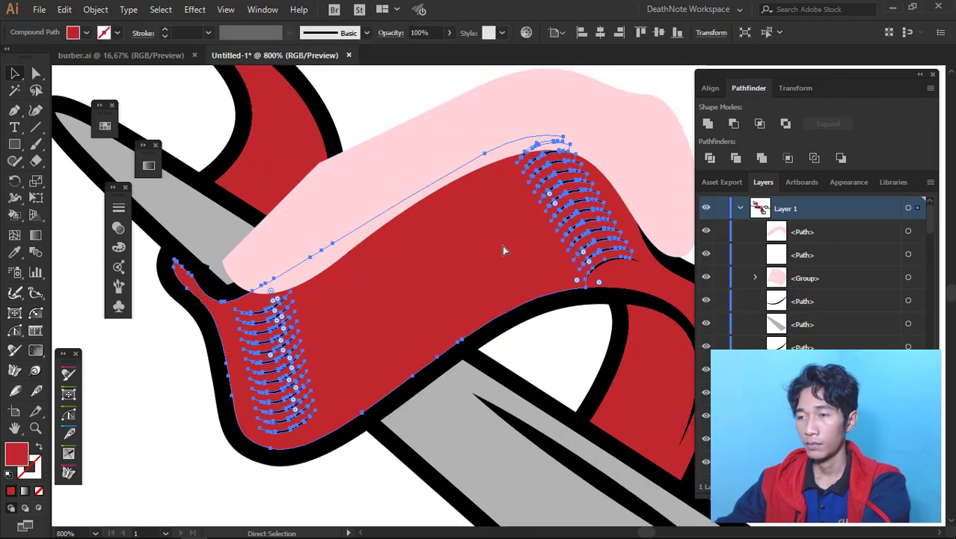
pyautogui.press('v')
pyautogui.moveTo(647, 279); pyautogui.dragTo(606, 252)
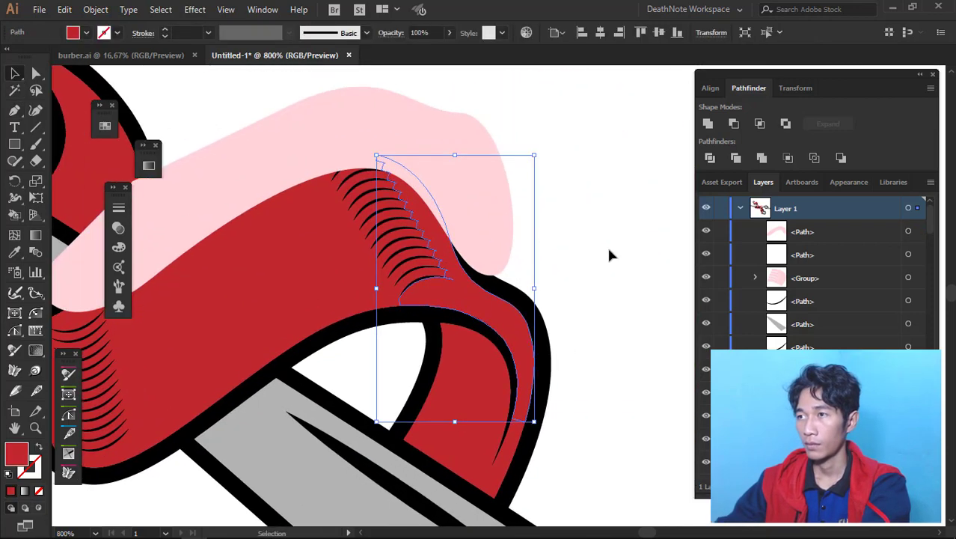
pyautogui.keyDown('alt'); pyautogui.scroll(-1, 473, 291); pyautogui.keyUp('alt')
pyautogui.keyDown('alt'); pyautogui.scroll(2, 473, 292); pyautogui.keyUp('alt')
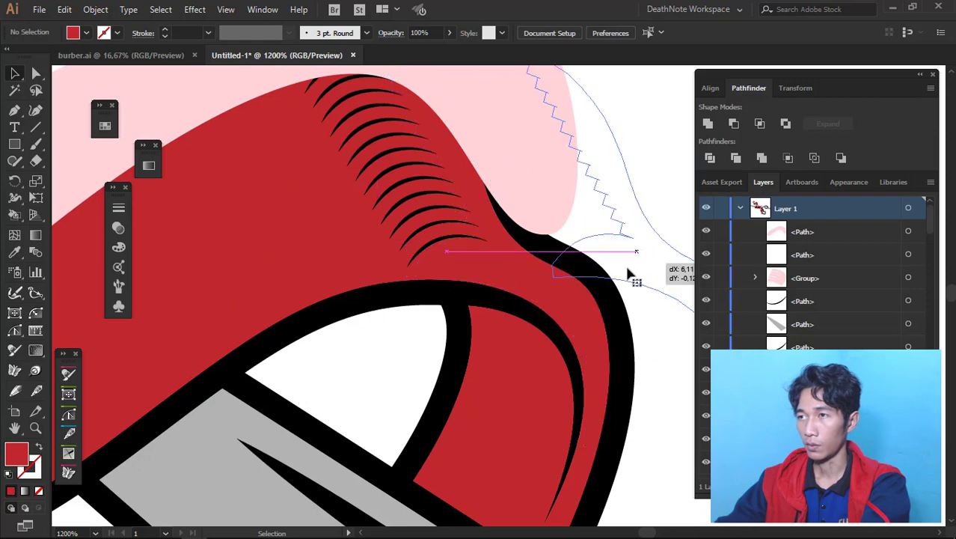
pyautogui.click(545, 312)
pyautogui.moveTo(544, 312)
pyautogui.mouseDown()
pyautogui.moveTo(514, 305)
pyautogui.moveTo(619, 228)
pyautogui.mouseUp()
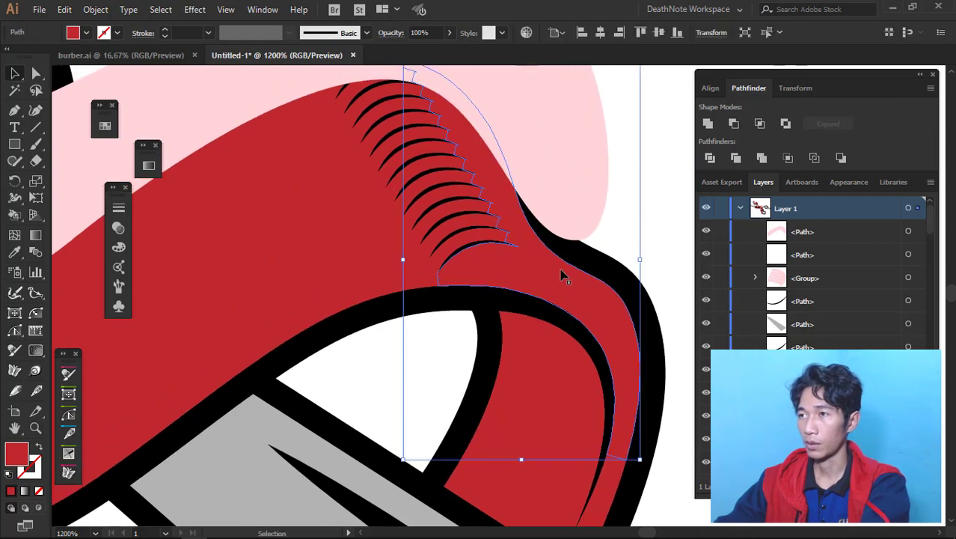
pyautogui.scroll(-1, 523, 284)
pyautogui.moveTo(564, 265); pyautogui.dragTo(598, 251)
# Select the striped ribbon loop together with the pink highlight shape
pyautogui.click(393, 284)
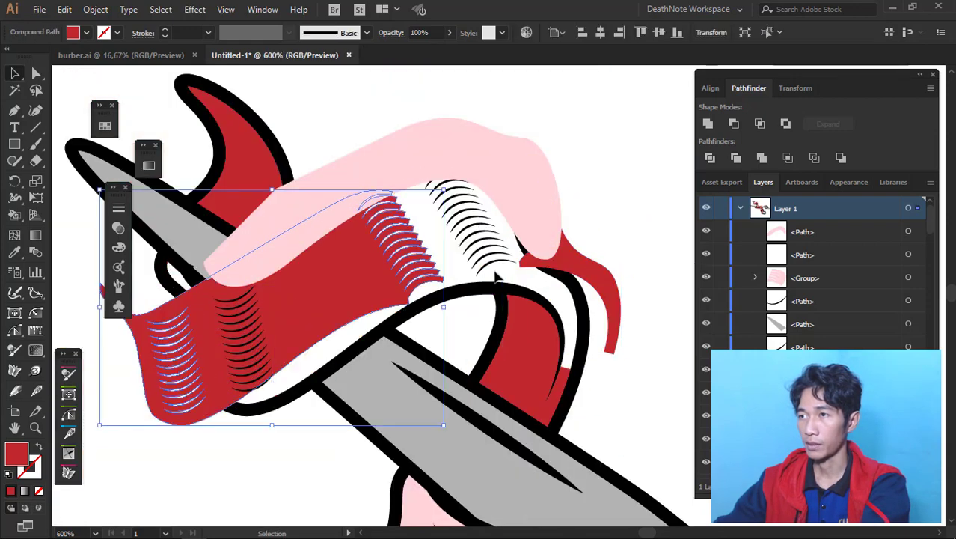
pyautogui.press('a')
pyautogui.press('v')
pyautogui.keyDown('alt'); pyautogui.scroll(1, 529, 273); pyautogui.keyUp('alt')
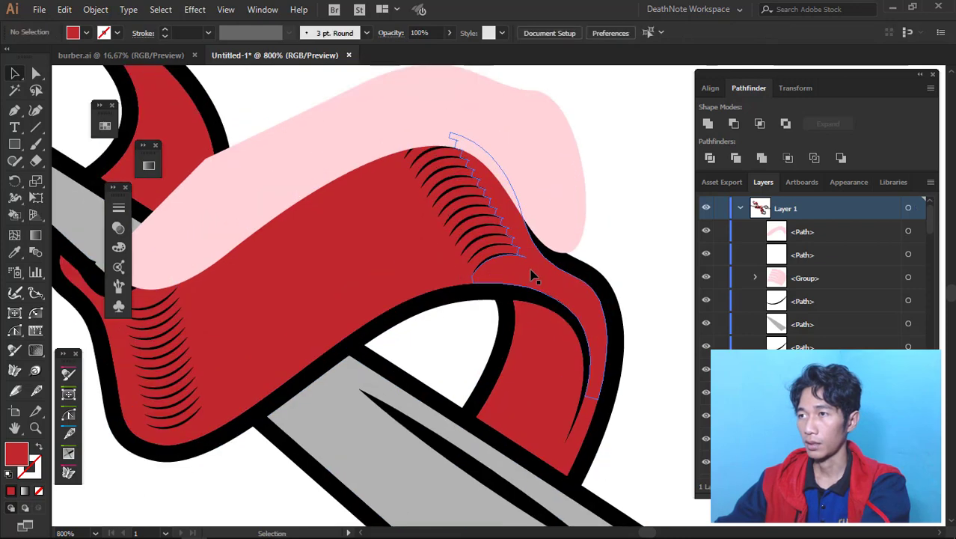
pyautogui.click(530, 273)
pyautogui.keyDown('shift'); pyautogui.click(352, 277); pyautogui.keyUp('shift')
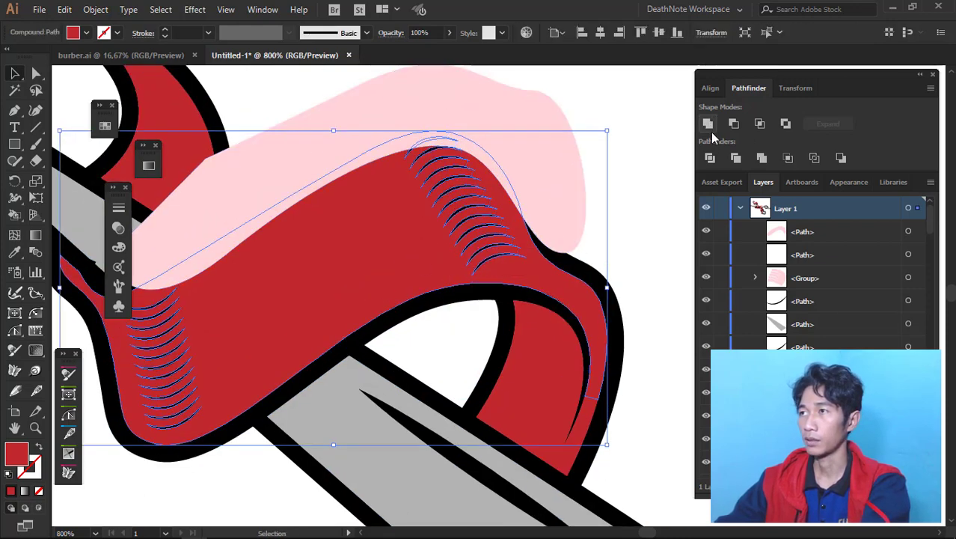
pyautogui.scroll(1, 580, 184)
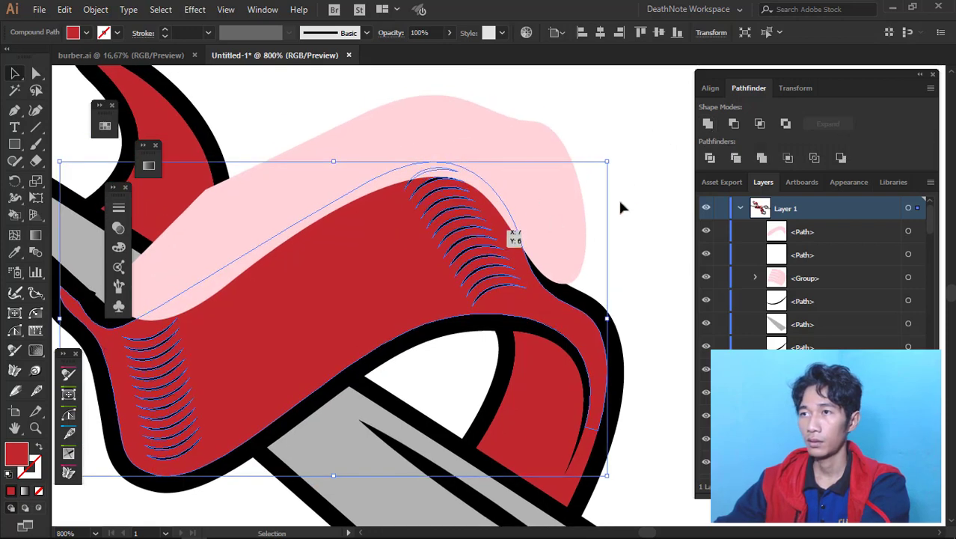
# Intersect the pink shape with the red upper fold, then zoom out to check
pyautogui.click(397, 279)
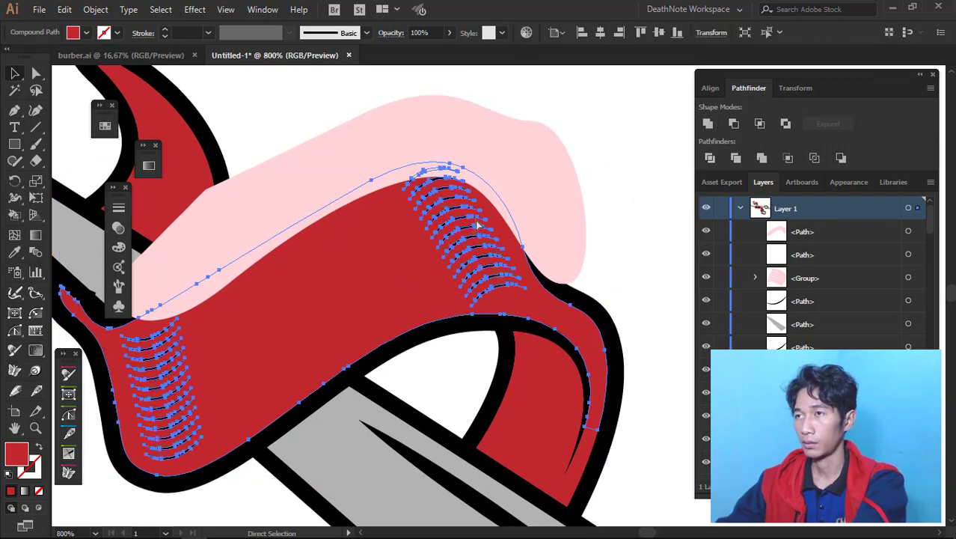
pyautogui.keyDown('shift'); pyautogui.click(503, 138); pyautogui.keyUp('shift')
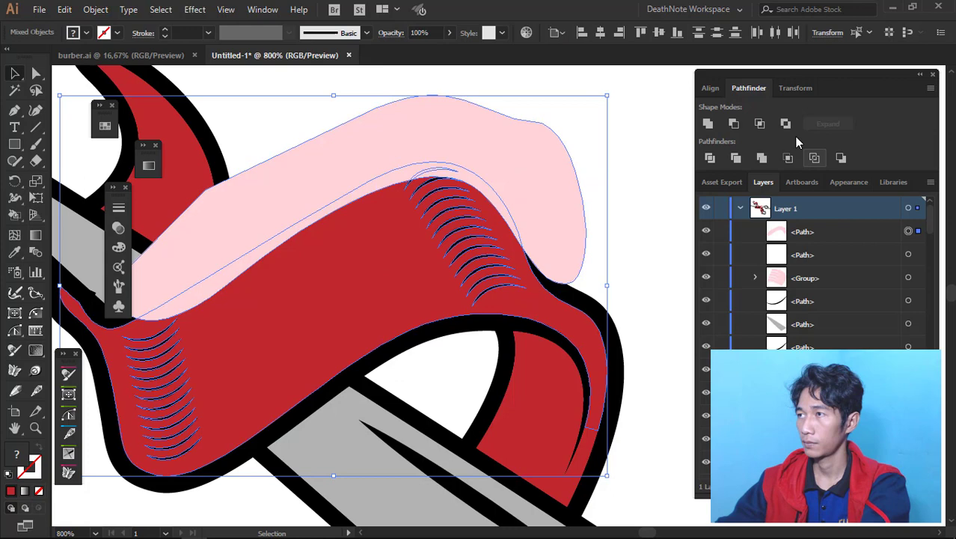
pyautogui.click(760, 125)
pyautogui.click(599, 232)
pyautogui.hotkey('ctrl', '-')
pyautogui.hotkey('ctrl', '-')
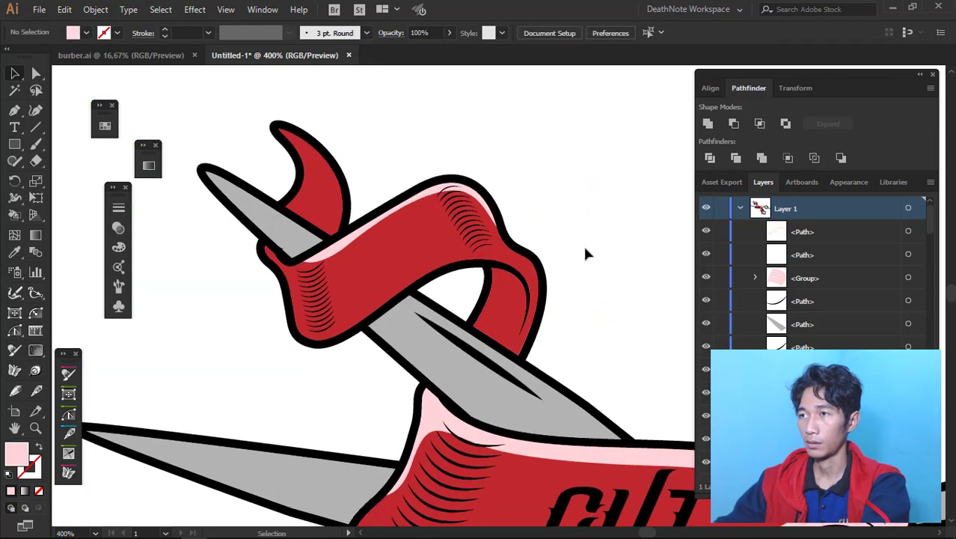
pyautogui.hotkey('ctrl', '-')
pyautogui.hotkey('ctrl', '-')
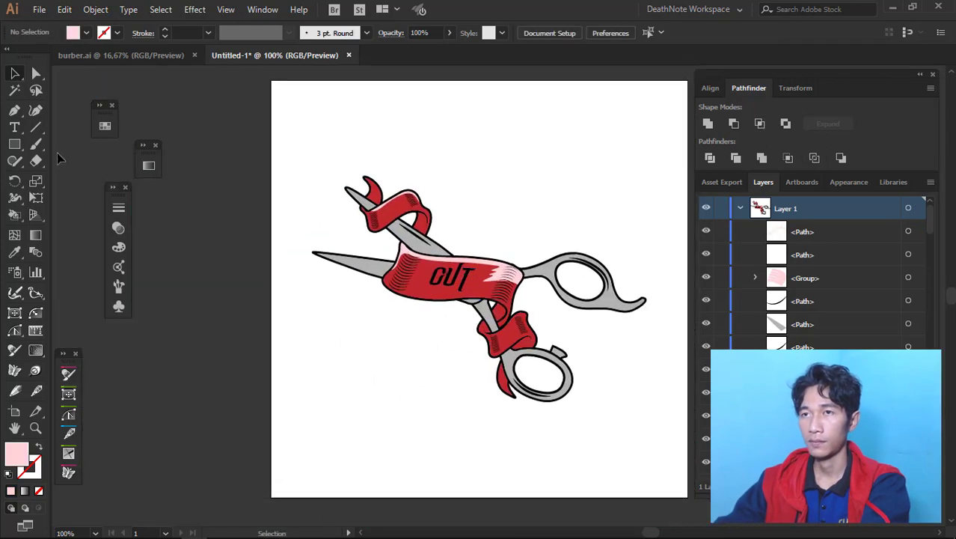
# Draw a closed pink highlight shape over the lower ribbon fold with the Pen
pyautogui.click(14, 110)
pyautogui.scroll(2, 479, 299)
pyautogui.scroll(1, 523, 314)
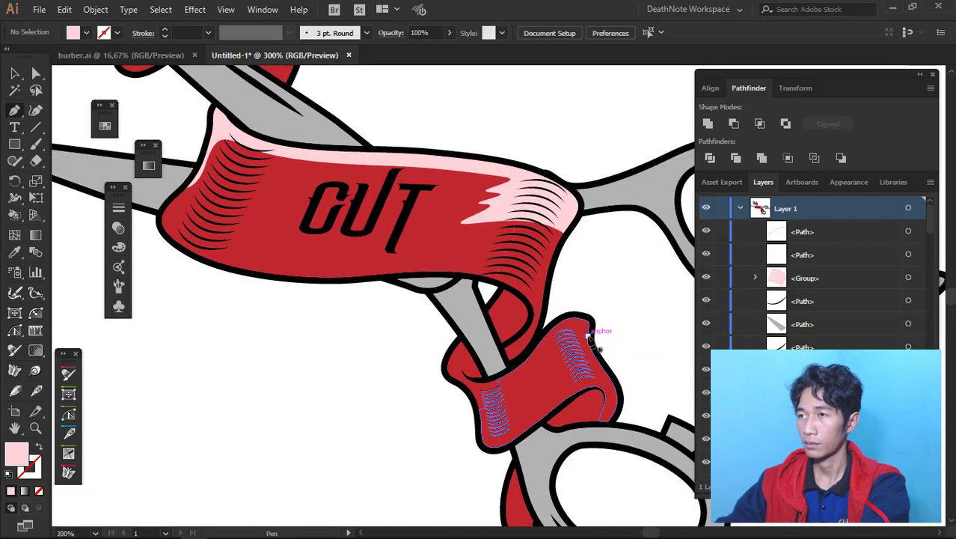
pyautogui.scroll(2, 538, 319)
pyautogui.moveTo(538, 318); pyautogui.dragTo(370, 358)
pyautogui.scroll(1, 370, 359)
pyautogui.click(312, 354)
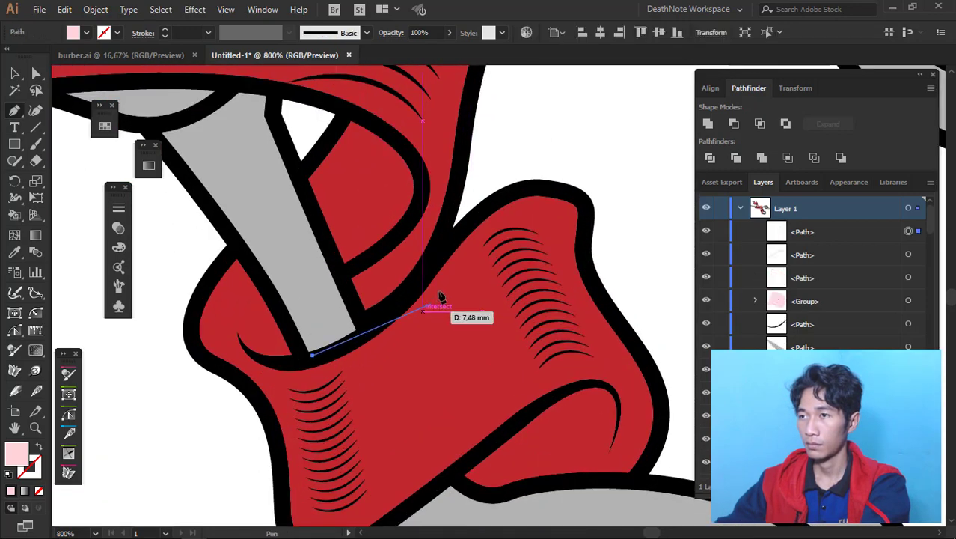
pyautogui.moveTo(554, 236); pyautogui.dragTo(595, 327)
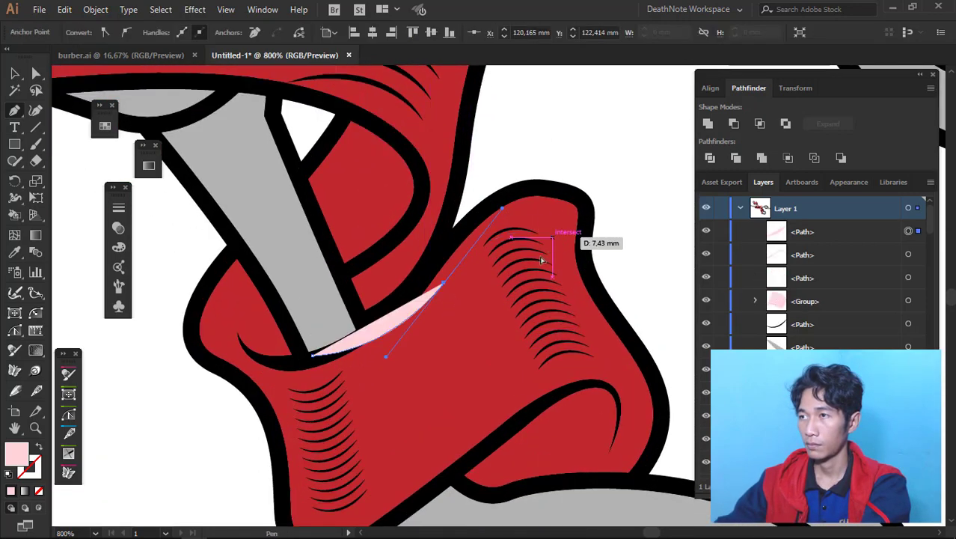
pyautogui.moveTo(668, 383)
pyautogui.mouseDown()
pyautogui.moveTo(566, 374)
pyautogui.moveTo(474, 132)
pyautogui.moveTo(407, 144)
pyautogui.mouseUp()
pyautogui.moveTo(202, 330); pyautogui.dragTo(217, 343)
pyautogui.click(216, 338)
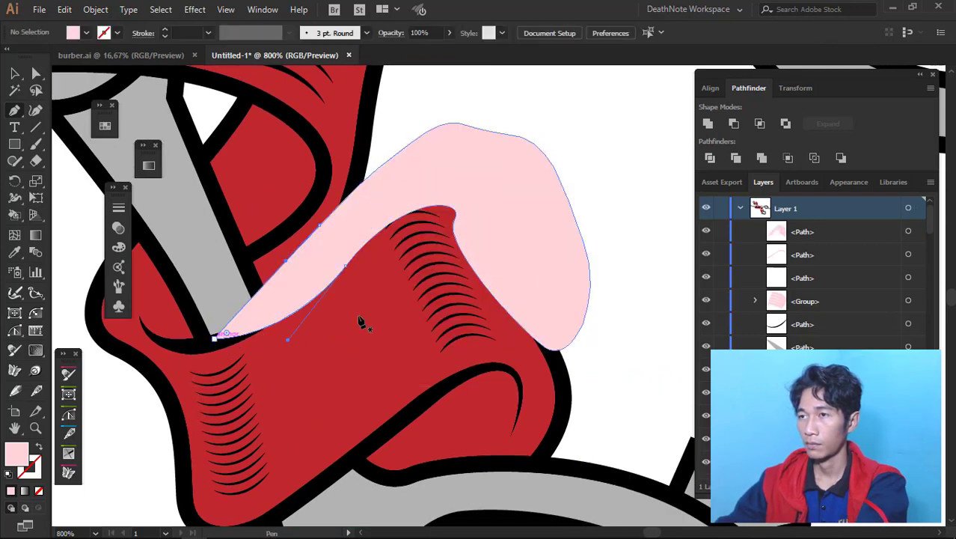
# Intersect the pink shape with the red lower fold to trim it
pyautogui.press('v')
pyautogui.click(449, 288)
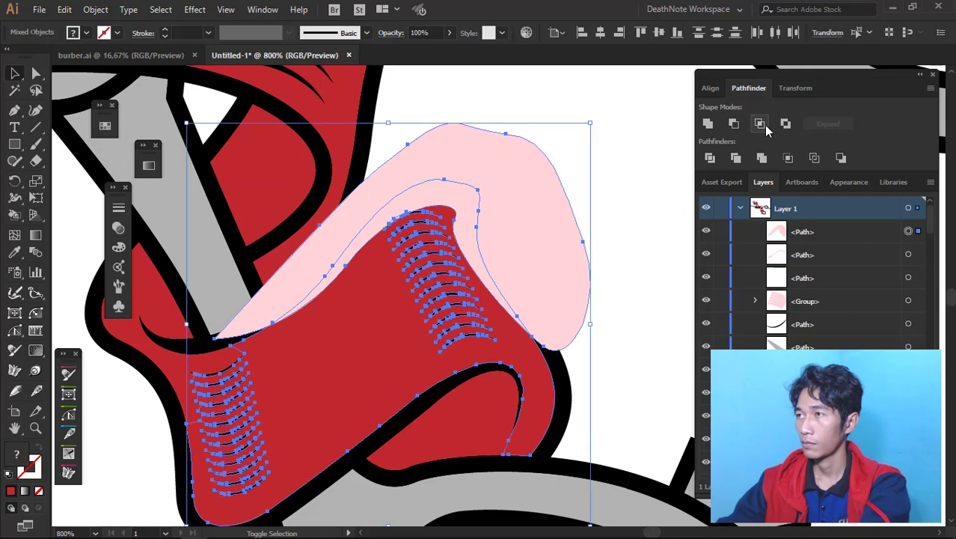
pyautogui.click(759, 123)
pyautogui.click(556, 275)
pyautogui.scroll(-3, 592, 321)
pyautogui.scroll(-1, 591, 322)
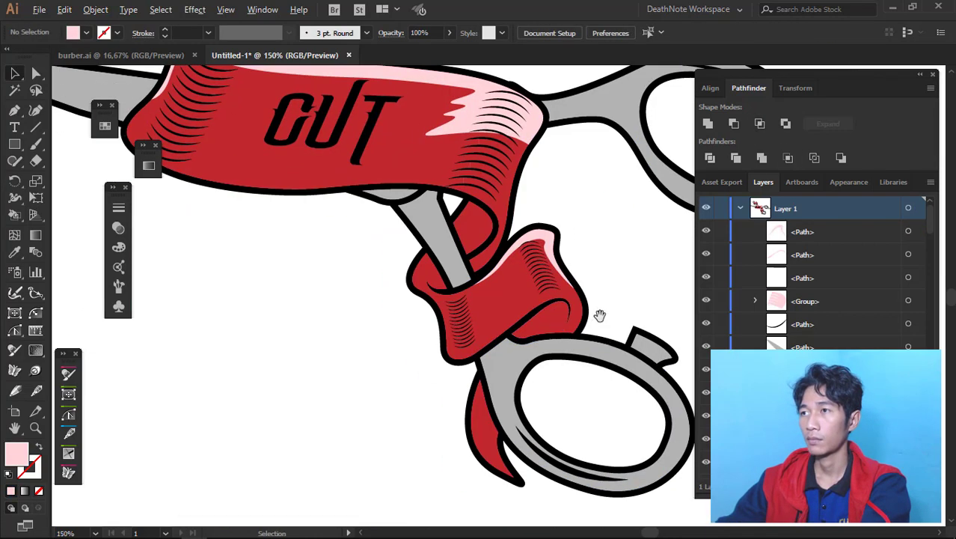
pyautogui.scroll(-1, 598, 322)
pyautogui.scroll(2, 547, 247)
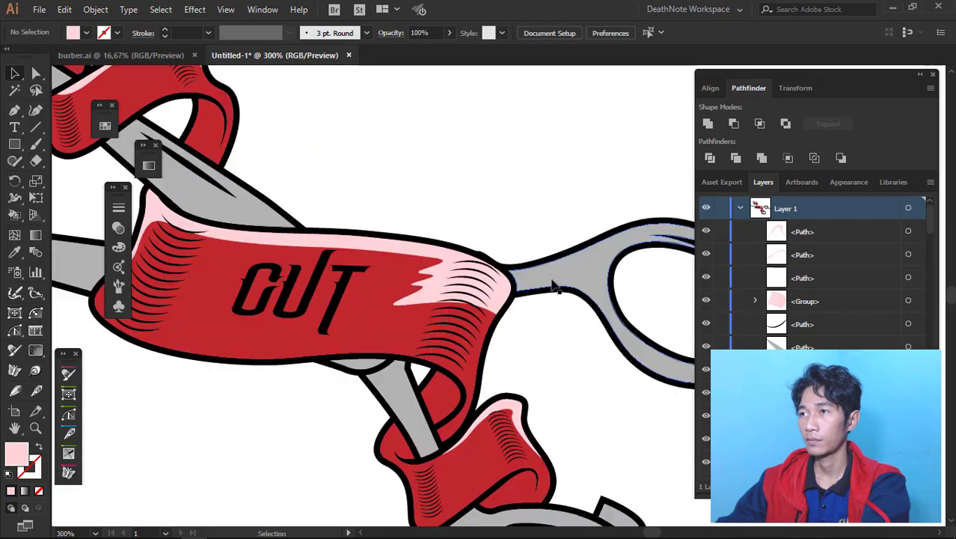
pyautogui.scroll(1, 479, 288)
pyautogui.scroll(1, 404, 270)
# Duplicate the grey handle, offsetting the copy slightly downward
pyautogui.moveTo(366, 276); pyautogui.dragTo(375, 278)
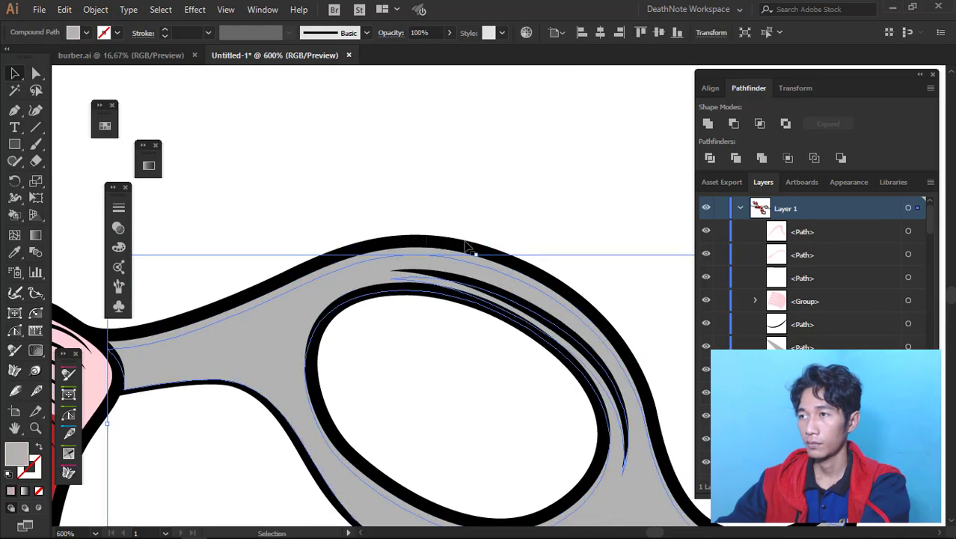
pyautogui.click(499, 198)
pyautogui.scroll(2, 360, 277)
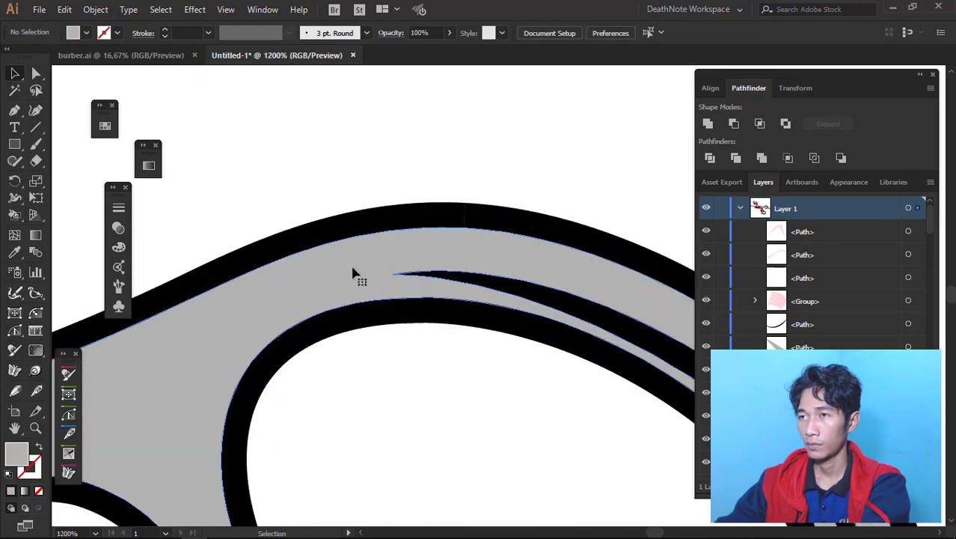
pyautogui.scroll(-1, 316, 216)
pyautogui.scroll(-2, 310, 260)
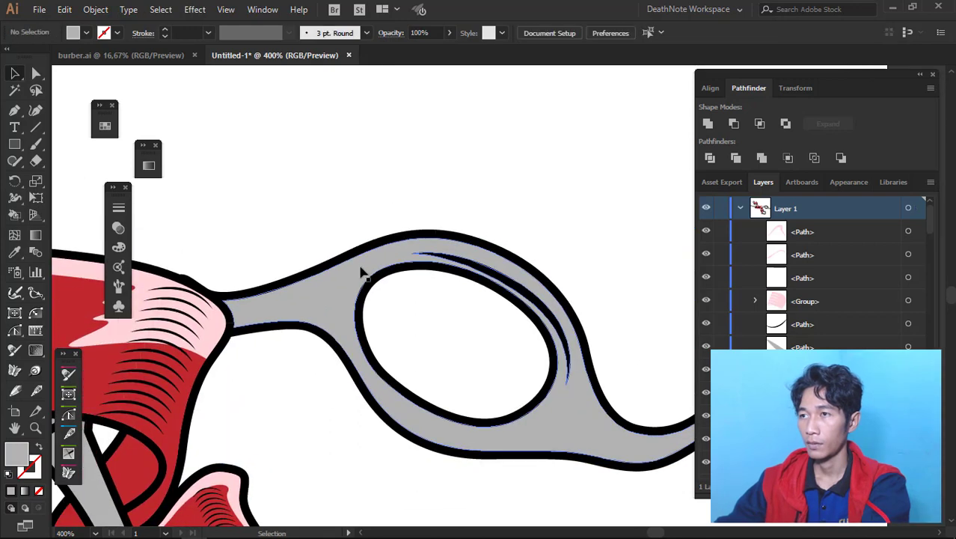
pyautogui.scroll(1, 362, 272)
pyautogui.scroll(1, 441, 260)
pyautogui.scroll(1, 461, 256)
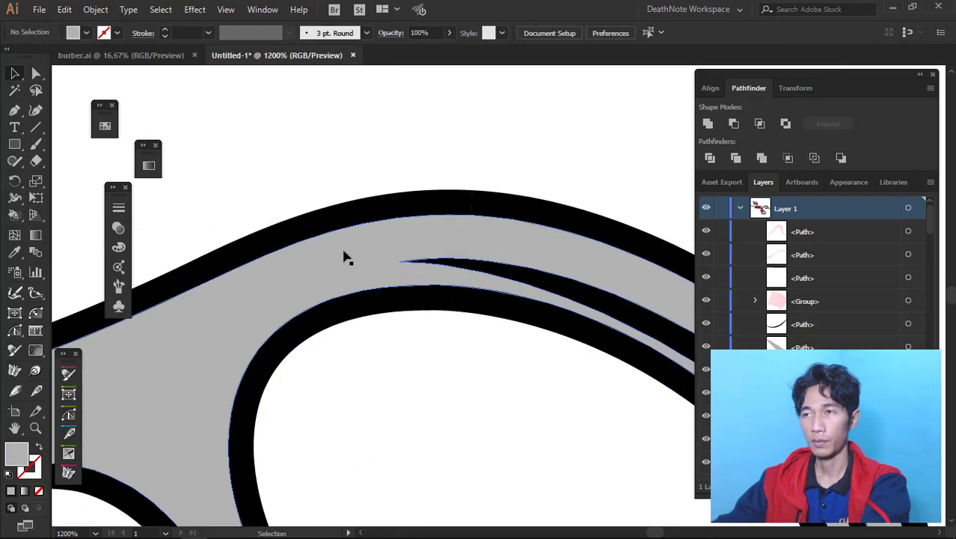
pyautogui.scroll(-2, 348, 262)
pyautogui.scroll(2, 336, 292)
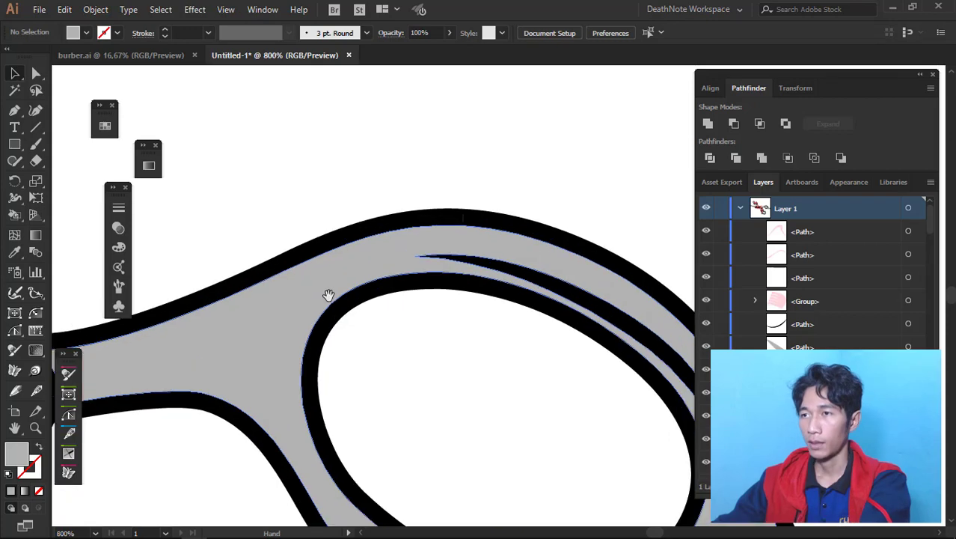
pyautogui.scroll(1, 394, 273)
# Make a slightly lower handle copy and select both overlapping copies
pyautogui.click(422, 260)
pyautogui.scroll(2, 445, 251)
pyautogui.moveTo(444, 251); pyautogui.dragTo(416, 262)
pyautogui.scroll(1, 455, 224)
pyautogui.click(453, 174)
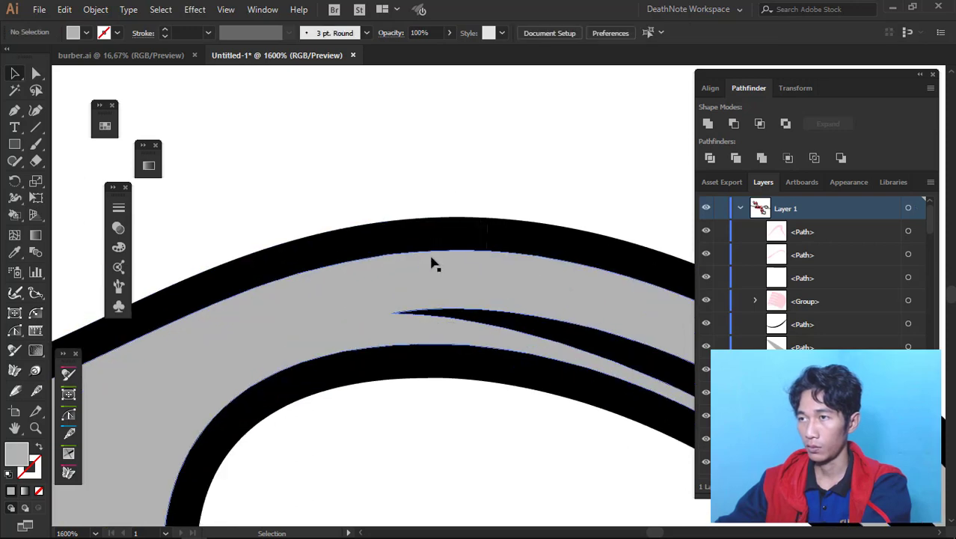
pyautogui.click(396, 263)
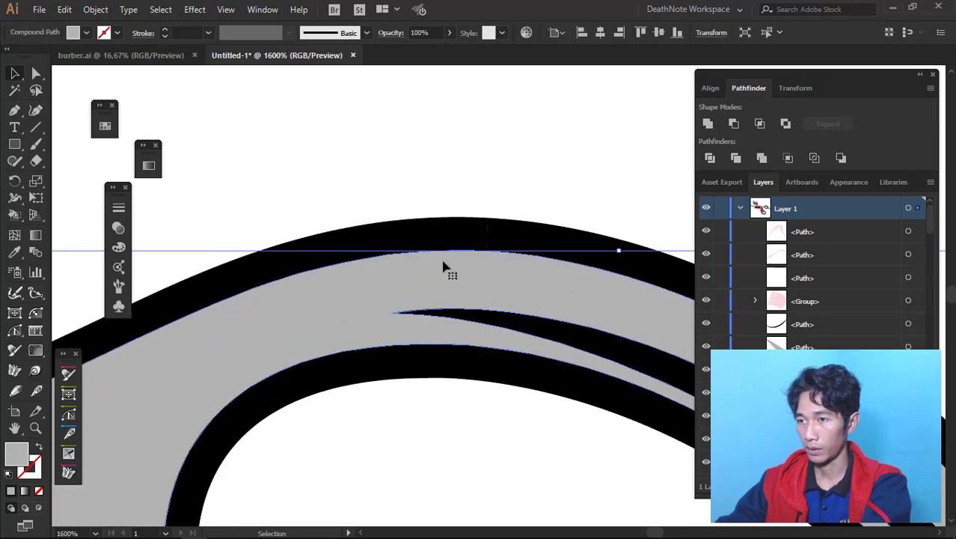
pyautogui.press('a')
pyautogui.moveTo(406, 305); pyautogui.dragTo(352, 301)
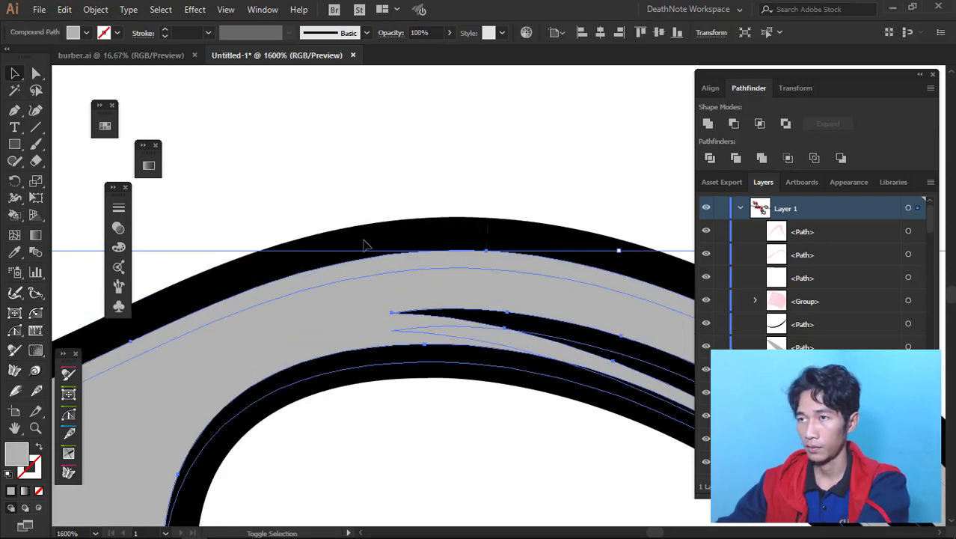
pyautogui.press('v')
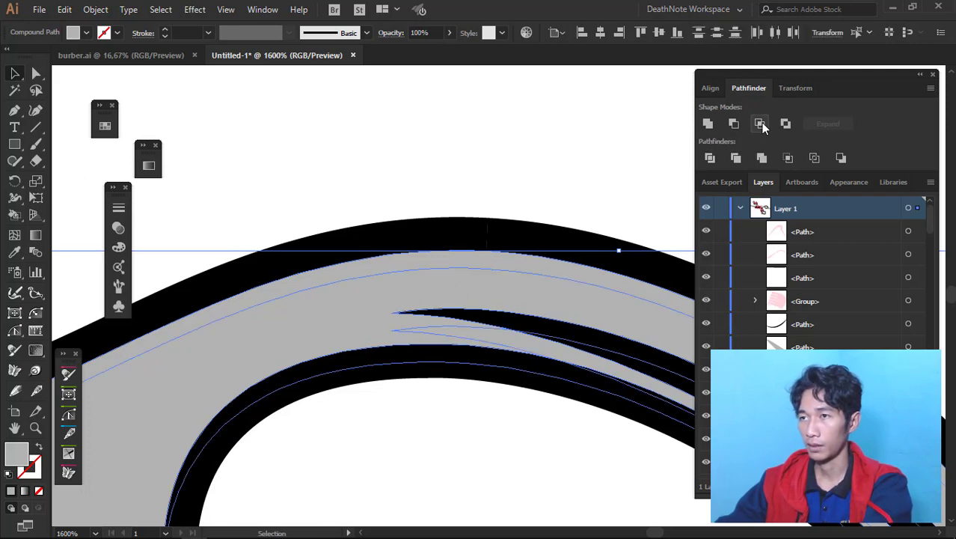
# Fill the handle highlight strip with near-white E5E5E5 after undoing a first colour try
pyautogui.scroll(-2, 497, 256)
pyautogui.doubleClick(18, 461)
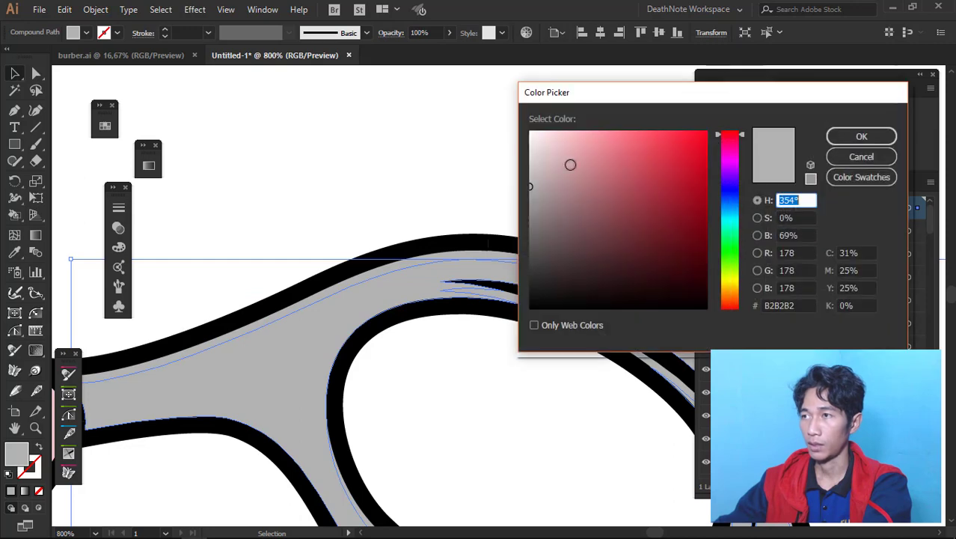
pyautogui.click(534, 137)
pyautogui.click(860, 136)
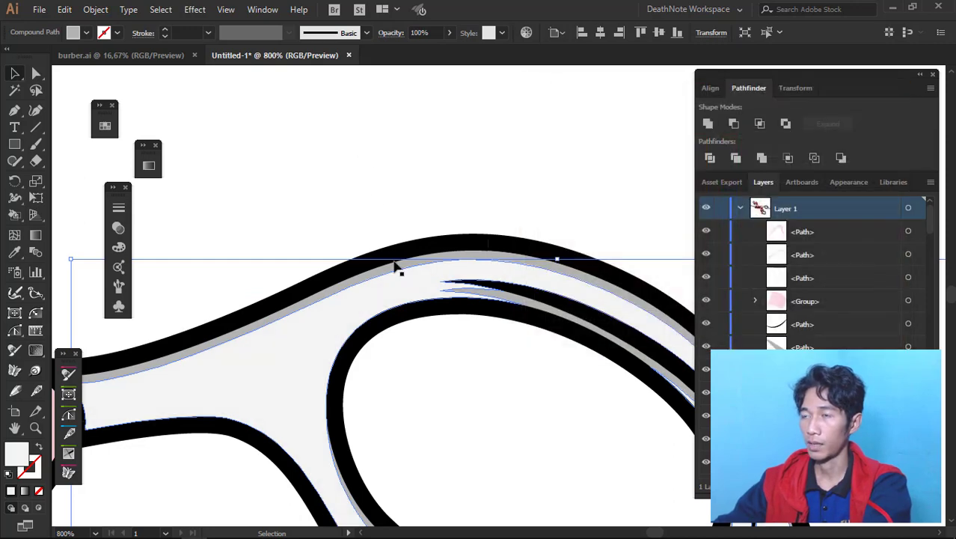
pyautogui.hotkey('ctrl', 'z')
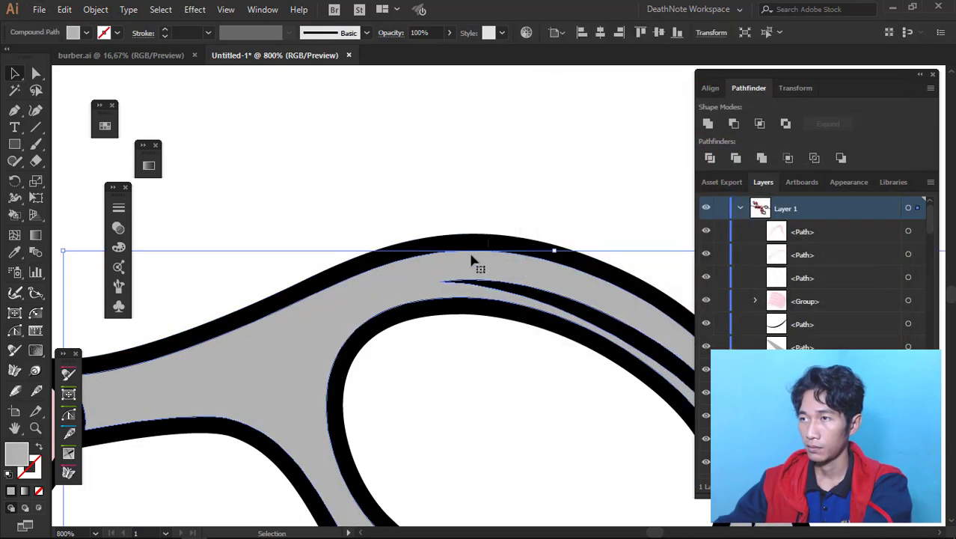
pyautogui.doubleClick(18, 453)
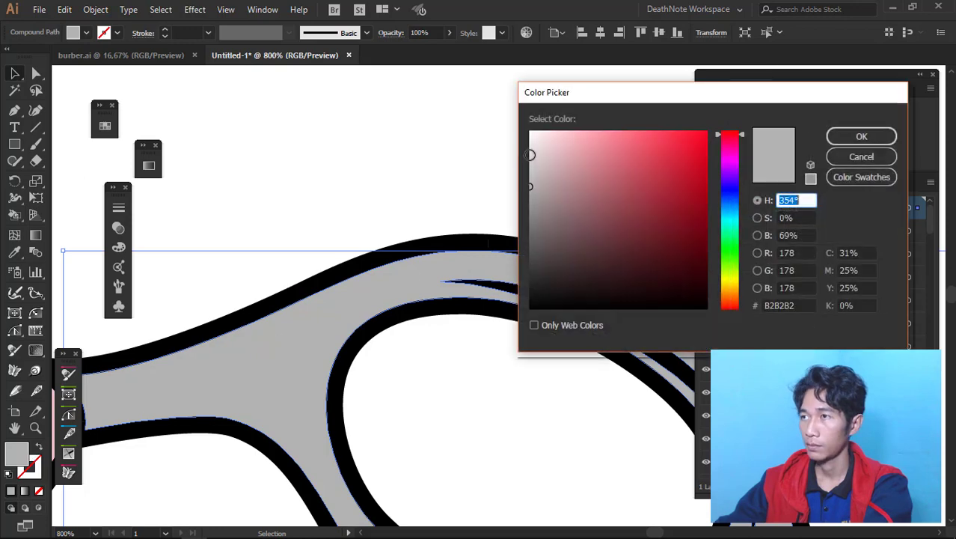
pyautogui.click(845, 141)
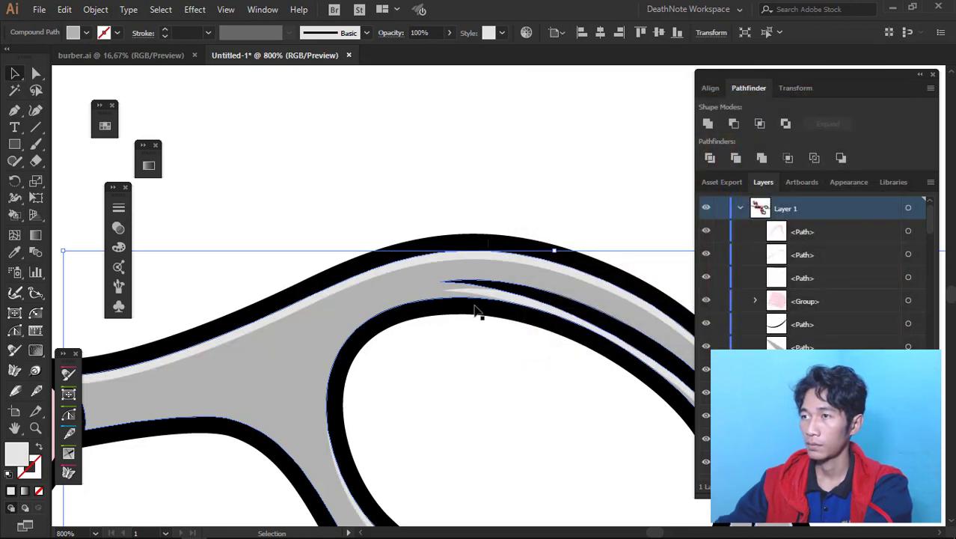
pyautogui.hotkey('ctrl', 'shift', 'a')
pyautogui.scroll(-10, 476, 310)
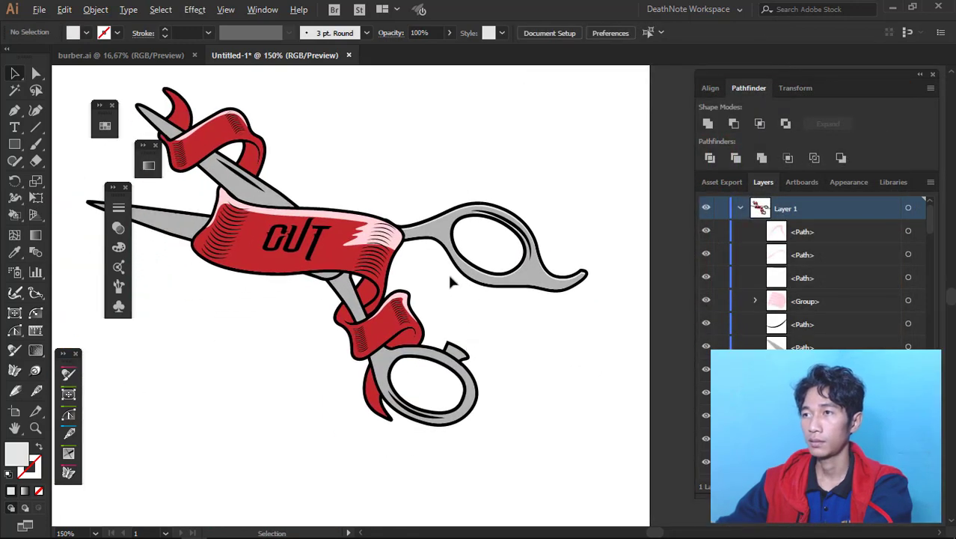
# Make an offset copy of the grey blade and divide it against the dark slit
pyautogui.scroll(1, 449, 281)
pyautogui.scroll(1, 372, 305)
pyautogui.scroll(2, 372, 305)
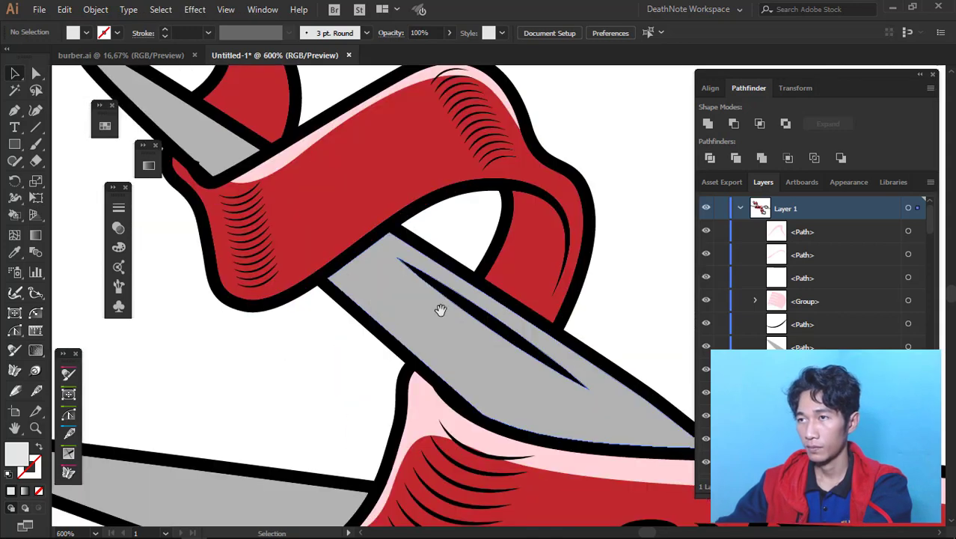
pyautogui.click(359, 324)
pyautogui.scroll(1, 342, 338)
pyautogui.moveTo(336, 342); pyautogui.dragTo(336, 345)
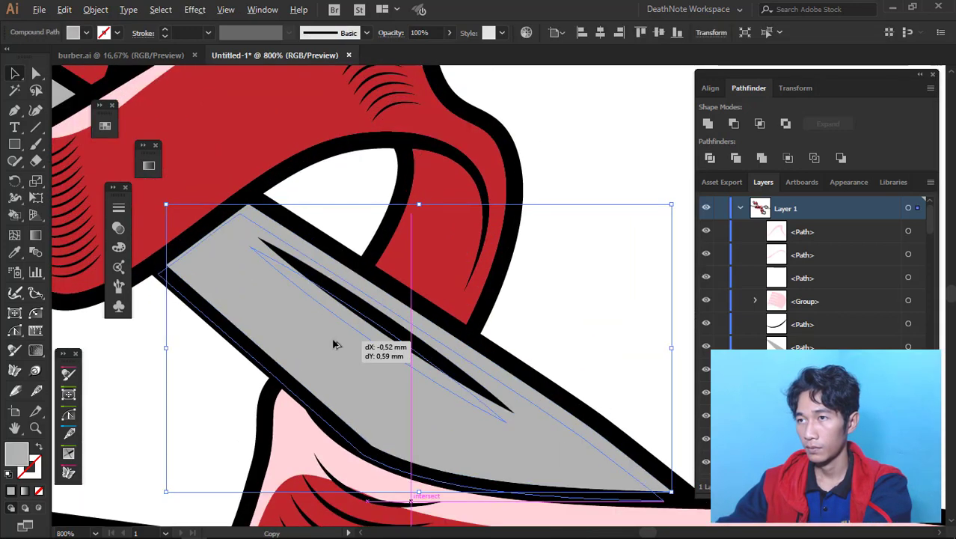
pyautogui.scroll(2, 401, 318)
pyautogui.click(406, 289)
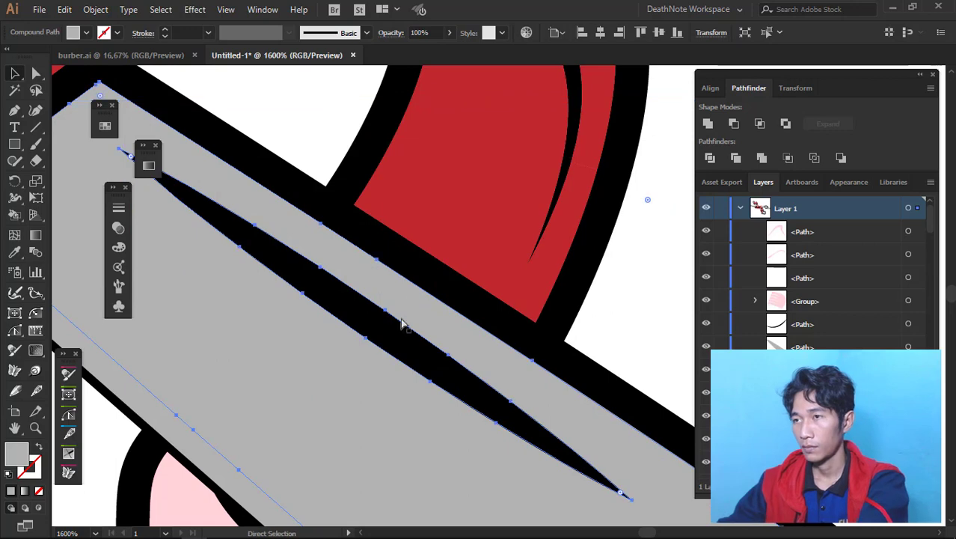
pyautogui.keyDown('shift'); pyautogui.click(296, 364); pyautogui.keyUp('shift')
pyautogui.click(710, 157)
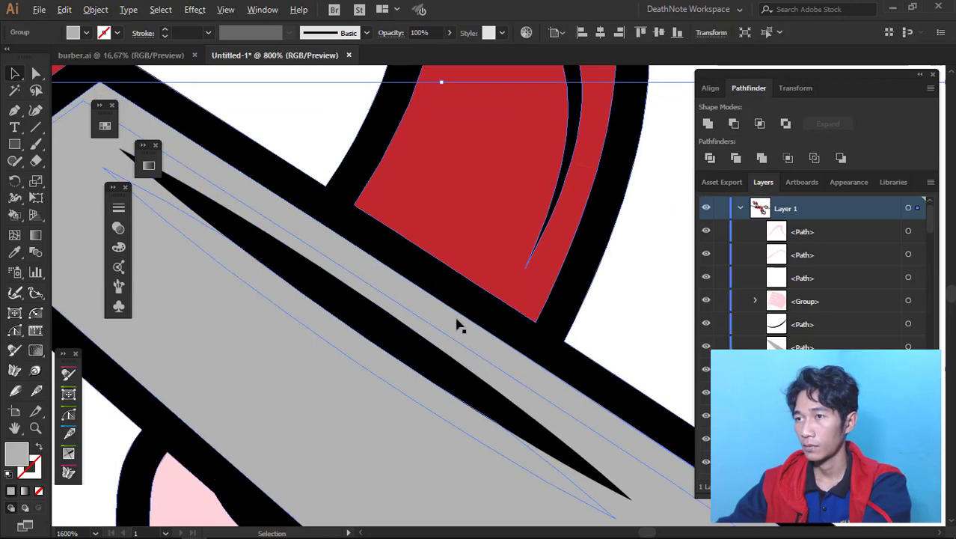
# Fill the split blade piece with pale grey EFEFEF as a highlight strip
pyautogui.scroll(-4, 454, 324)
pyautogui.doubleClick(20, 451)
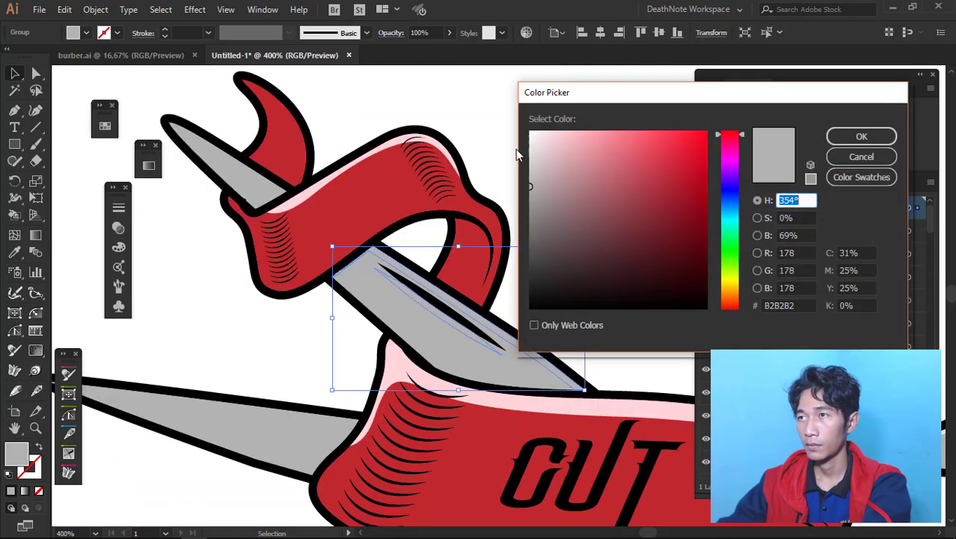
pyautogui.click(530, 141)
pyautogui.click(841, 139)
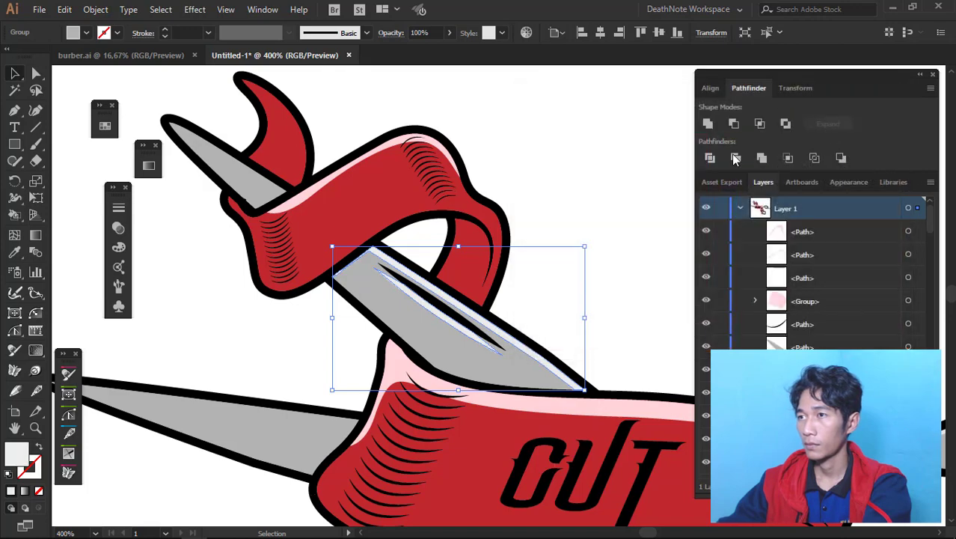
pyautogui.click(544, 196)
pyautogui.scroll(-3, 346, 221)
pyautogui.scroll(3, 346, 187)
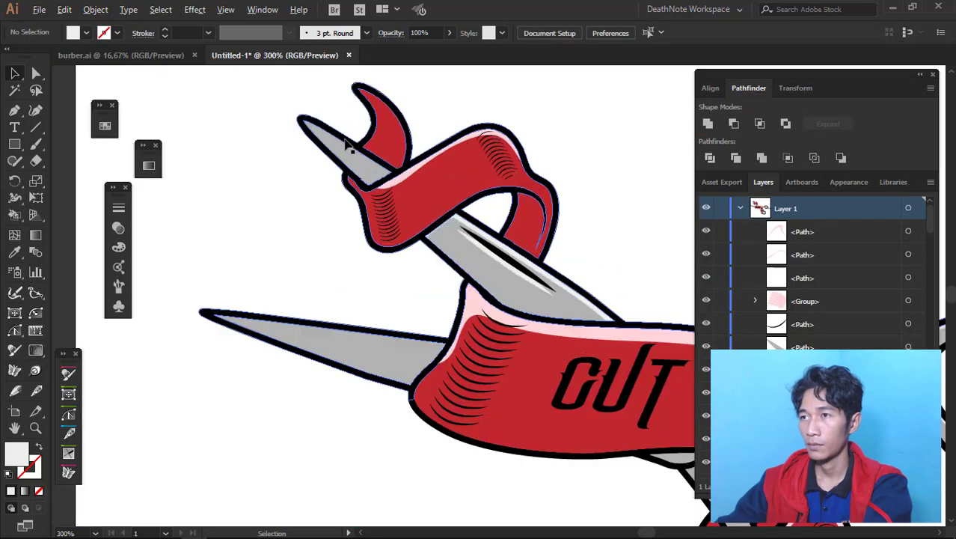
pyautogui.scroll(2, 346, 149)
# Make a slightly offset copy of the upper blade tip
pyautogui.moveTo(345, 148); pyautogui.dragTo(372, 158)
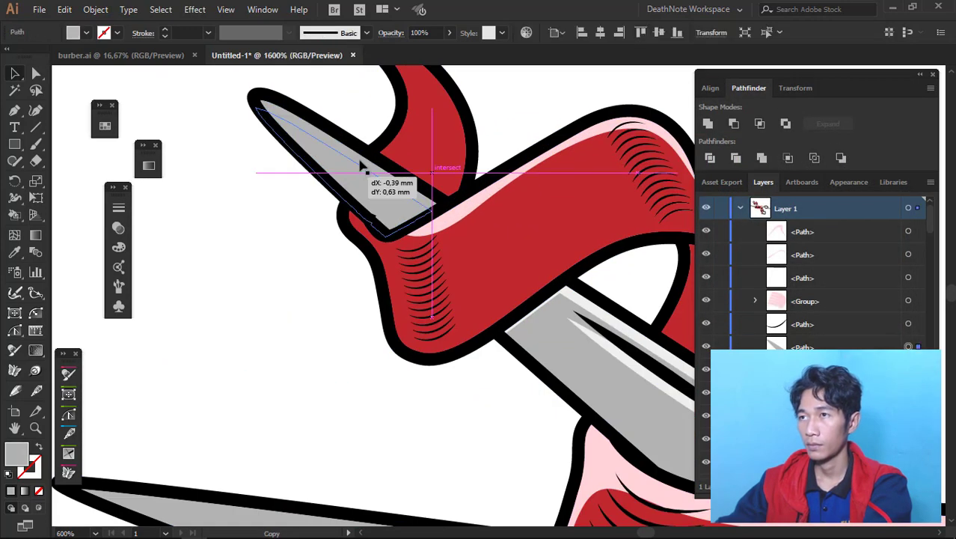
pyautogui.scroll(3, 353, 176)
pyautogui.press('a')
pyautogui.press('v')
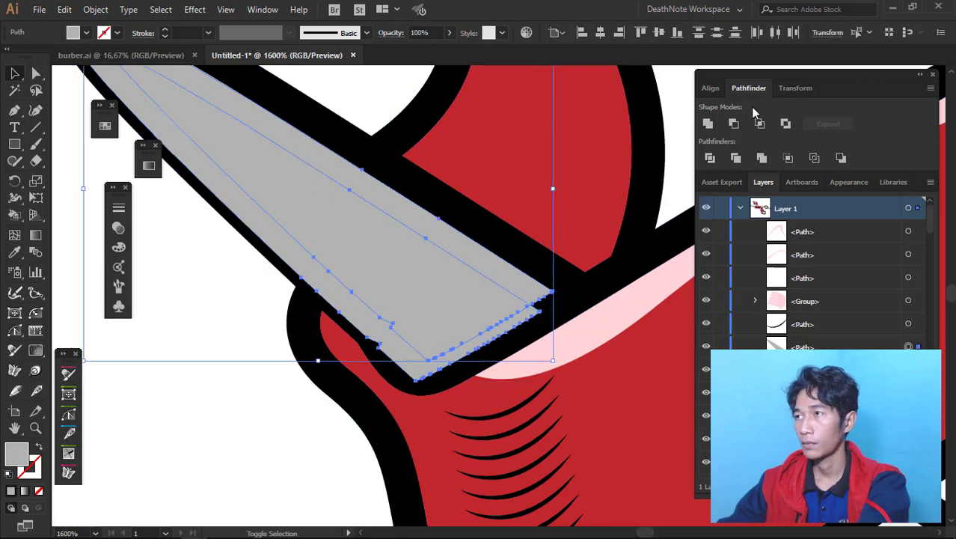
pyautogui.scroll(-2, 436, 248)
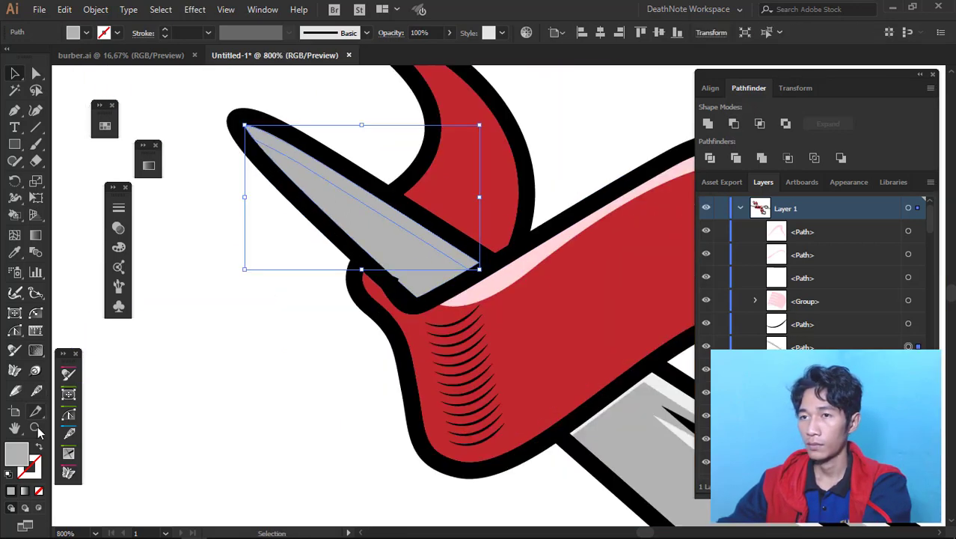
# Add a white highlight copy along the lower blade using the Eyedropper
pyautogui.click(320, 376)
pyautogui.scroll(-3, 312, 374)
pyautogui.scroll(1, 306, 380)
pyautogui.scroll(2, 352, 353)
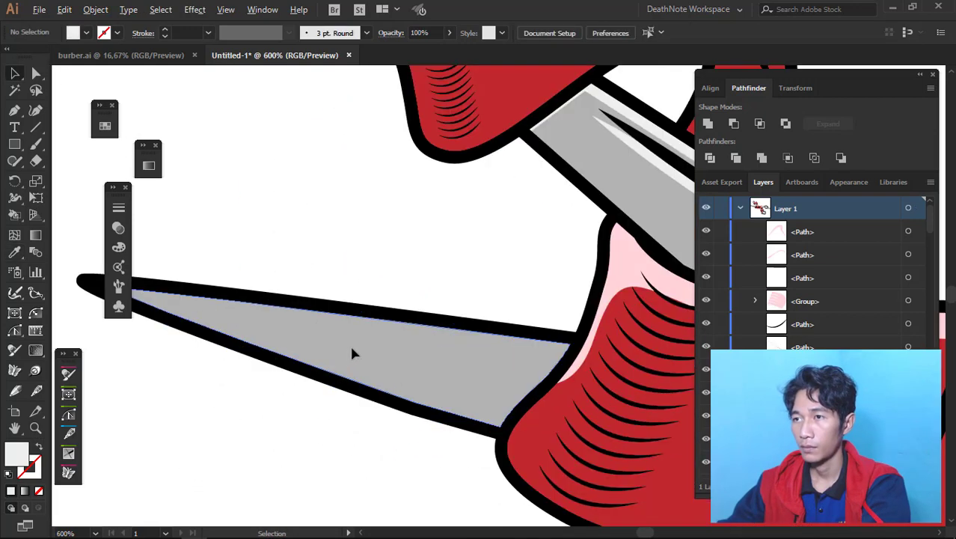
pyautogui.moveTo(355, 353); pyautogui.dragTo(355, 359)
pyautogui.scroll(4, 487, 354)
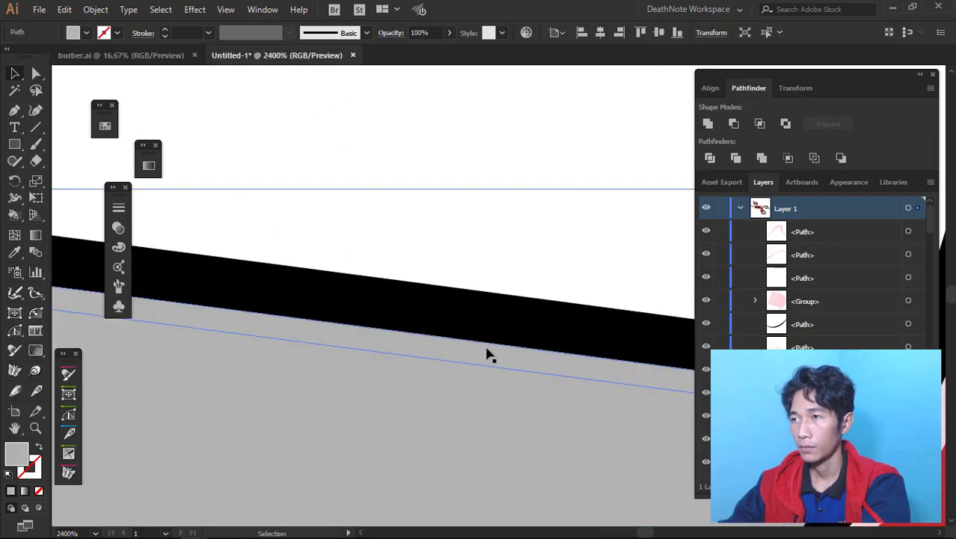
pyautogui.keyDown('shift'); pyautogui.click(460, 359); pyautogui.keyUp('shift')
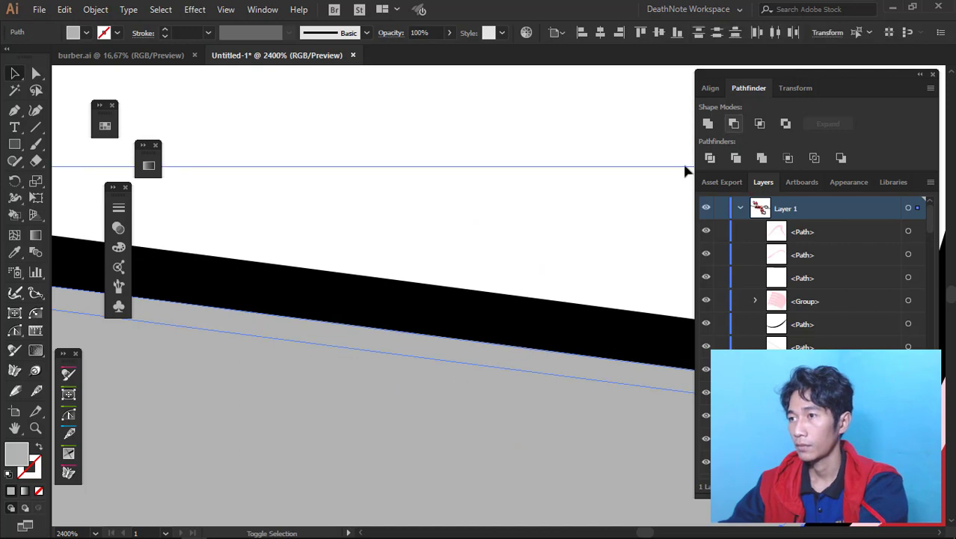
pyautogui.press('i')
pyautogui.click(519, 227)
pyautogui.hotkey('ctrl', 'shift', 'a')
# Cut an offset copy from the ring handle to leave a thin pale highlight
pyautogui.scroll(-4, 511, 334)
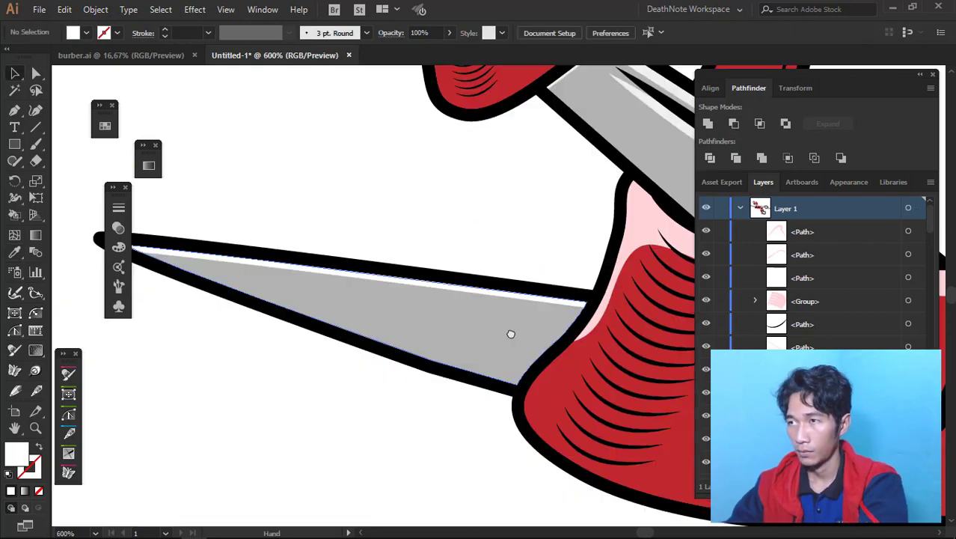
pyautogui.moveTo(511, 333); pyautogui.dragTo(427, 341)
pyautogui.scroll(-3, 426, 341)
pyautogui.scroll(3, 366, 344)
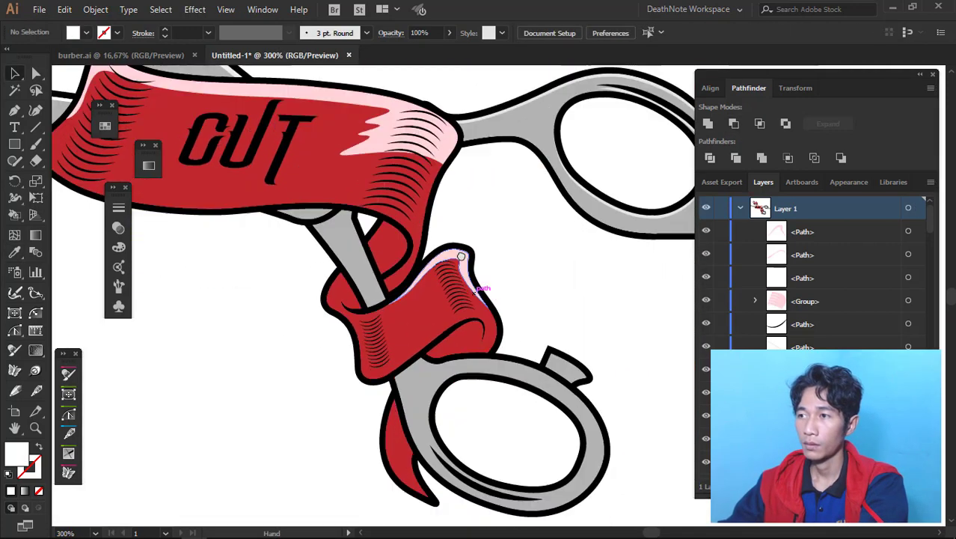
pyautogui.scroll(3, 523, 352)
pyautogui.moveTo(506, 364); pyautogui.dragTo(458, 320)
pyautogui.scroll(4, 458, 320)
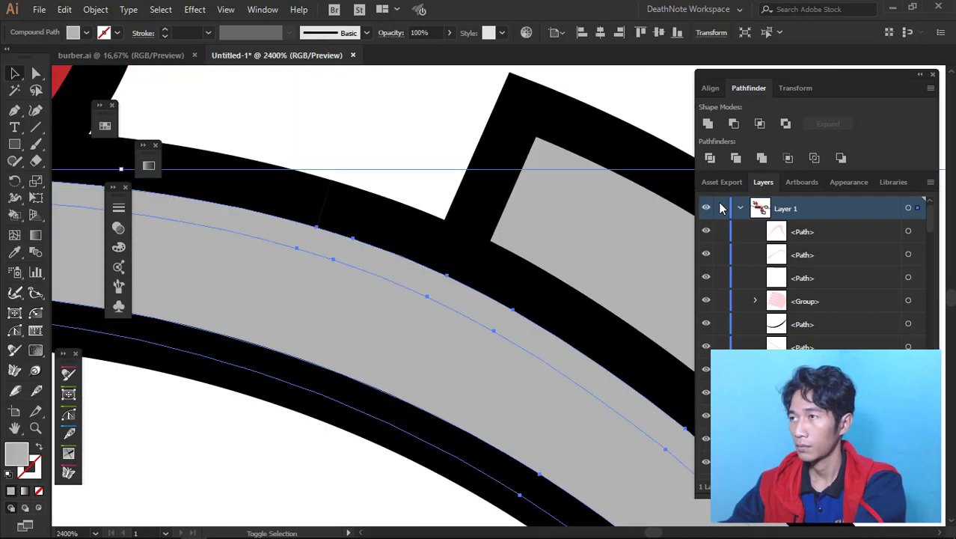
pyautogui.click(736, 125)
pyautogui.scroll(-4, 513, 278)
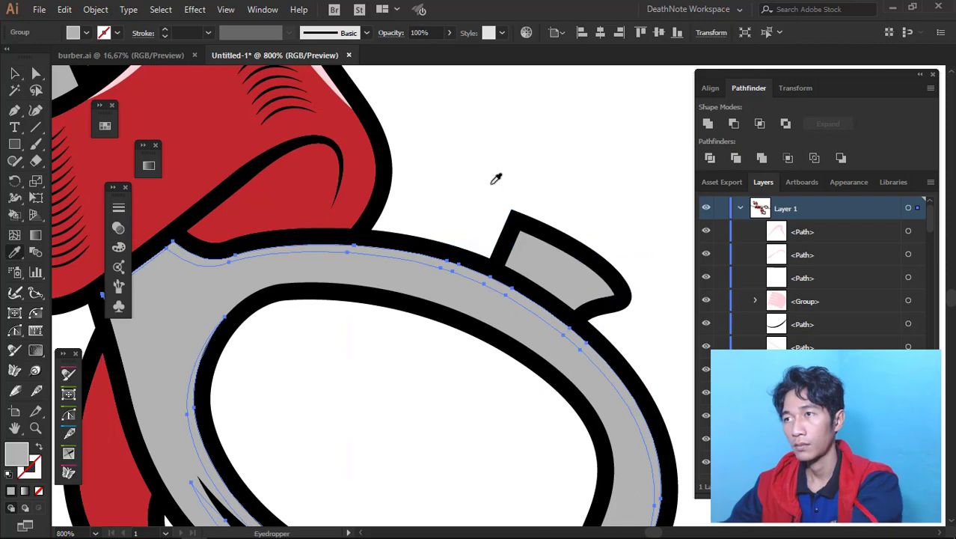
pyautogui.hotkey('ctrl', 'shift', 'a')
pyautogui.press('v')
# Subtract an offset copy from the ring's small tab, leaving a pale rim
pyautogui.scroll(2, 563, 284)
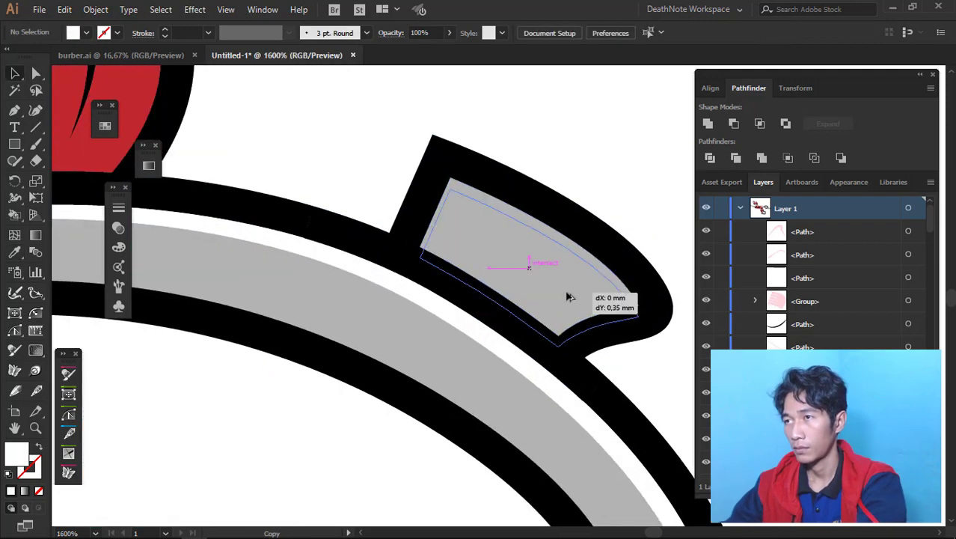
pyautogui.moveTo(564, 286); pyautogui.dragTo(572, 300)
pyautogui.scroll(3, 499, 208)
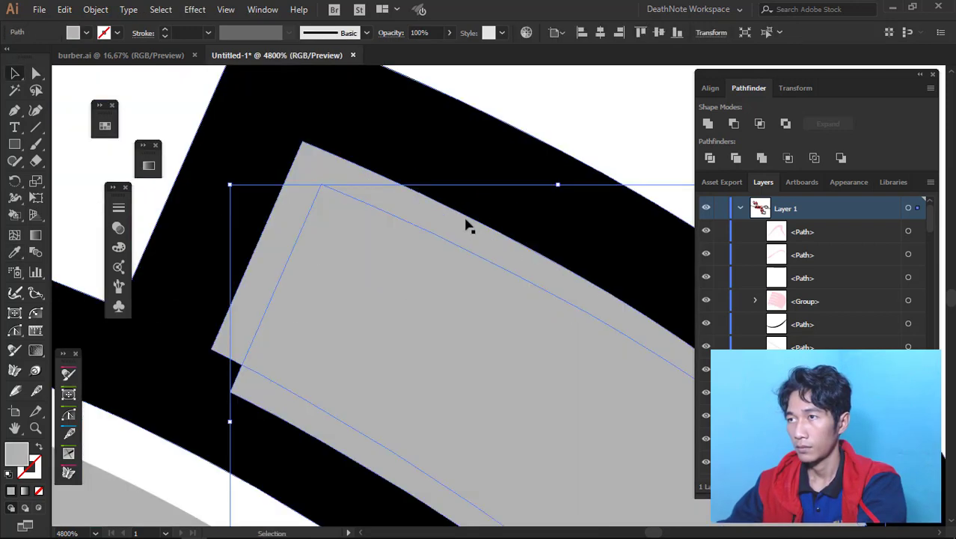
pyautogui.press('a')
pyautogui.keyDown('shift'); pyautogui.click(447, 302); pyautogui.keyUp('shift')
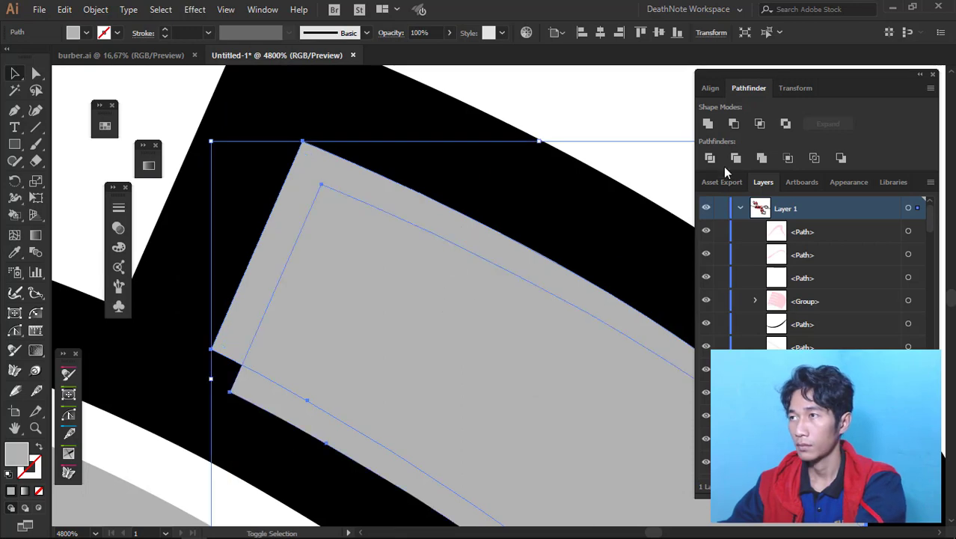
pyautogui.click(733, 127)
pyautogui.hotkey('ctrl', 'shift', 'a')
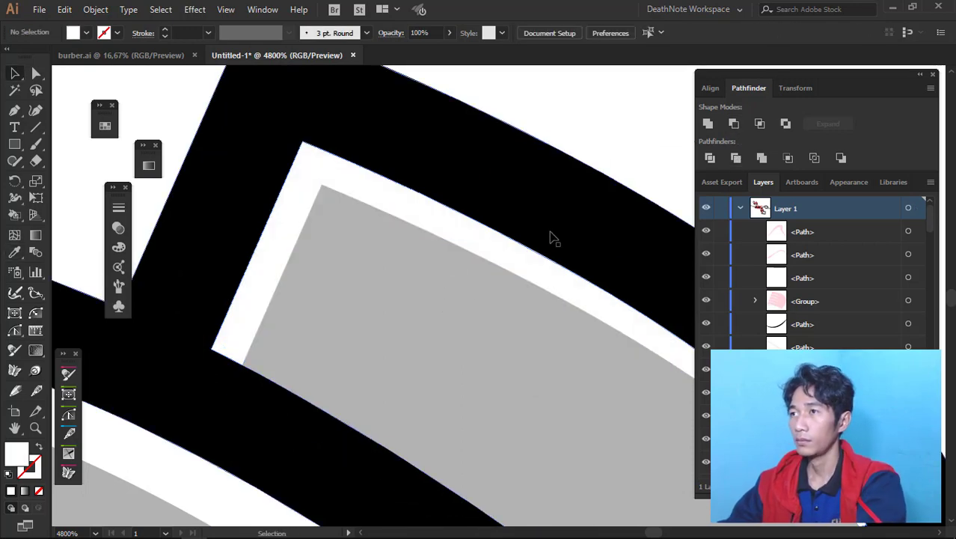
pyautogui.scroll(-3, 537, 238)
pyautogui.scroll(-1, 562, 245)
# Fill the lower ribbon loop's inner folds with a darker red
pyautogui.scroll(-3, 587, 245)
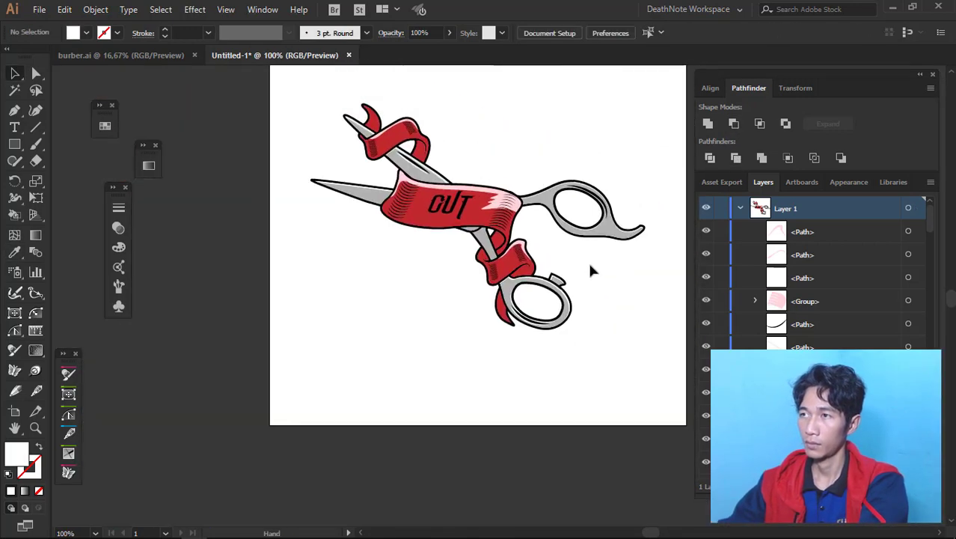
pyautogui.scroll(2, 558, 241)
pyautogui.scroll(-2, 554, 210)
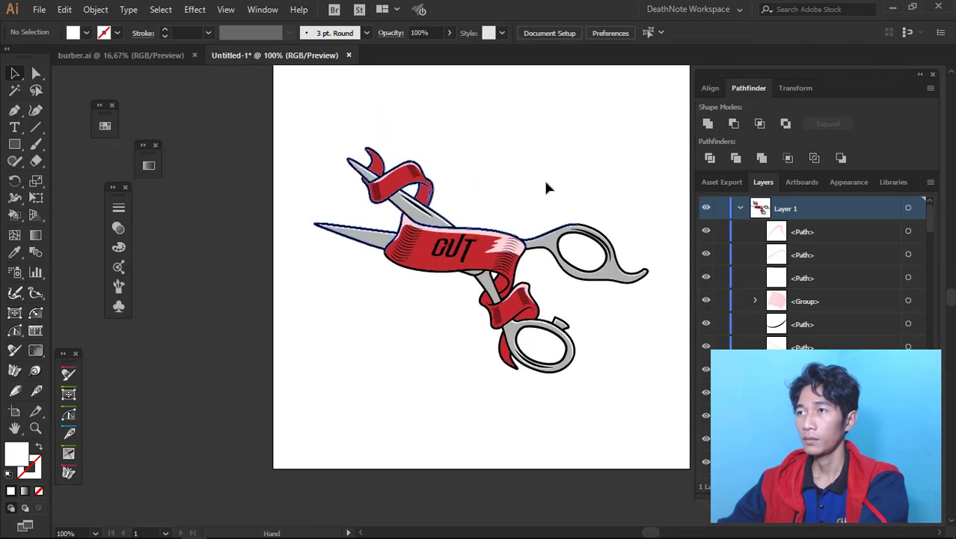
pyautogui.scroll(1, 545, 187)
pyautogui.scroll(1, 506, 207)
pyautogui.moveTo(473, 216); pyautogui.dragTo(506, 217)
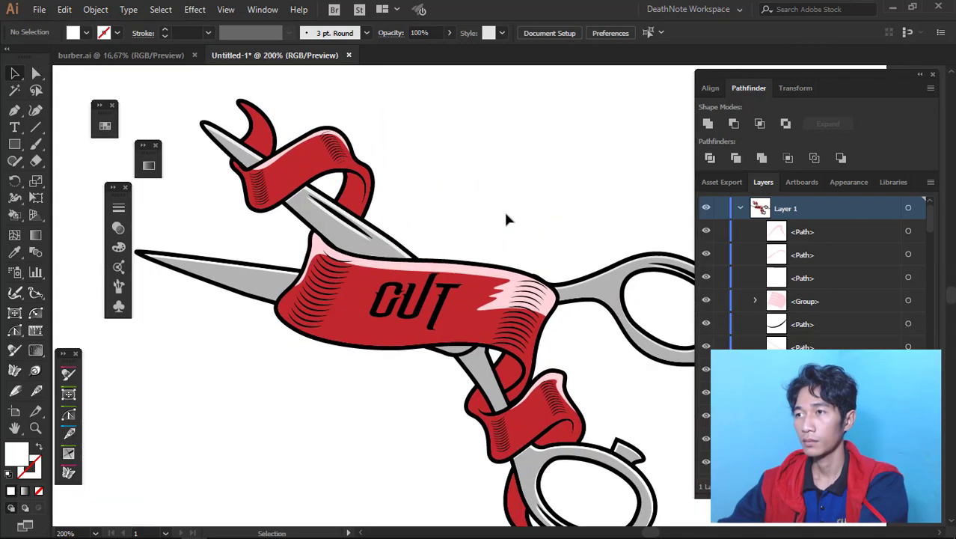
pyautogui.scroll(-1, 515, 230)
pyautogui.scroll(3, 548, 379)
pyautogui.click(533, 374)
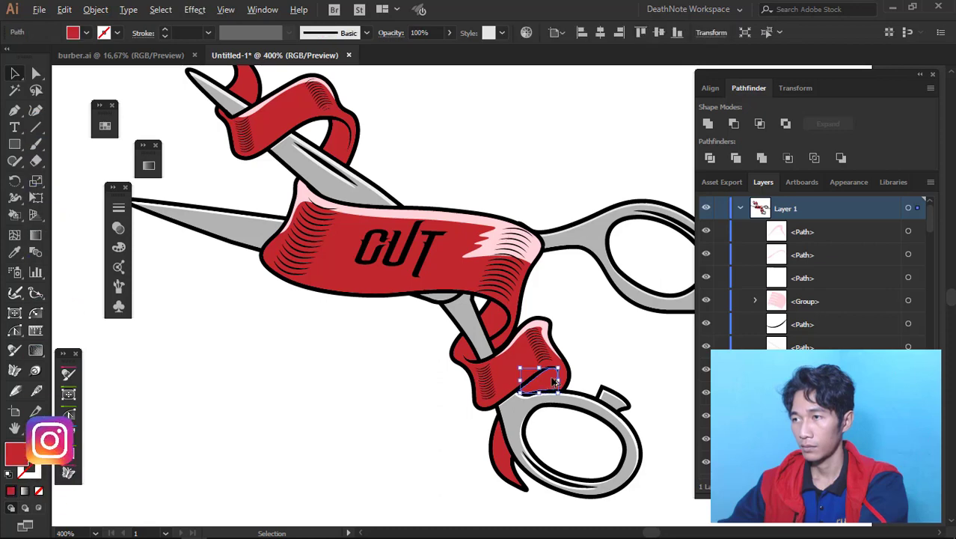
pyautogui.keyDown('shift'); pyautogui.click(456, 484); pyautogui.keyUp('shift')
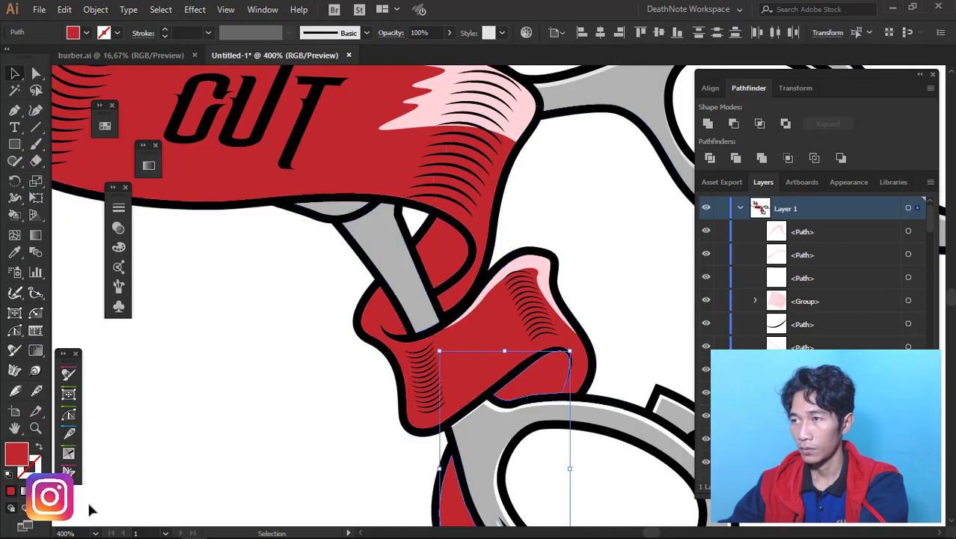
pyautogui.doubleClick(16, 453)
pyautogui.click(696, 198)
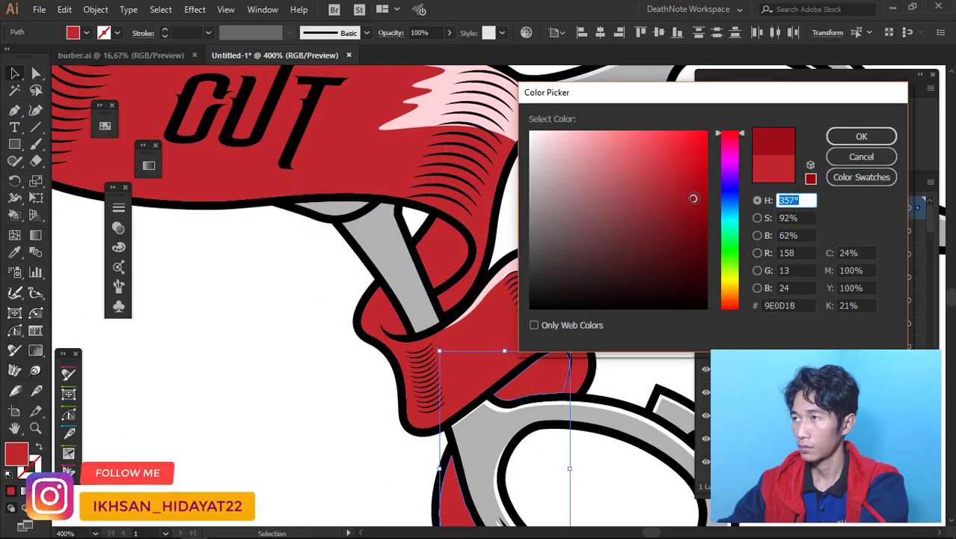
pyautogui.click(863, 139)
pyautogui.click(290, 377)
# Shade the upper ribbon loop's inner fold in the same darker red
pyautogui.scroll(-3, 290, 377)
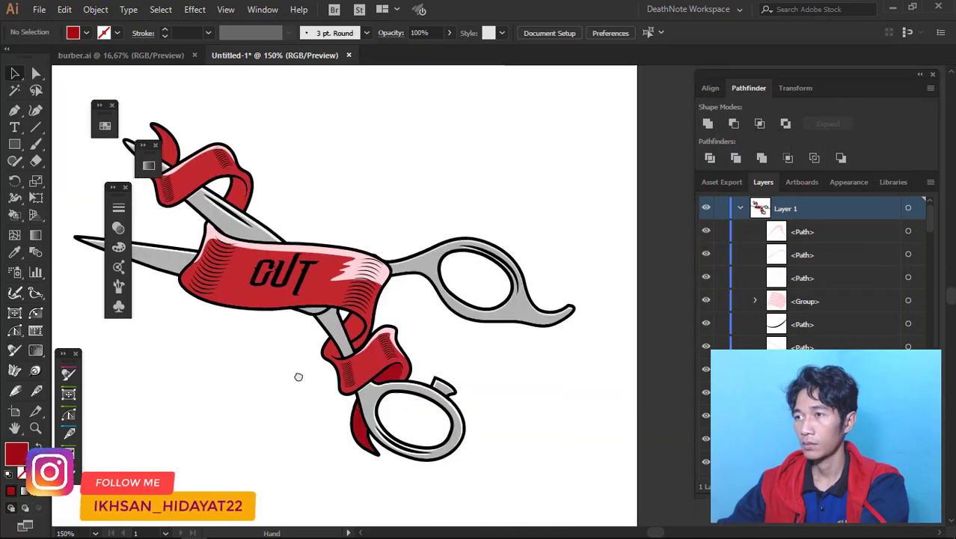
pyautogui.scroll(2, 173, 150)
pyautogui.click(410, 224)
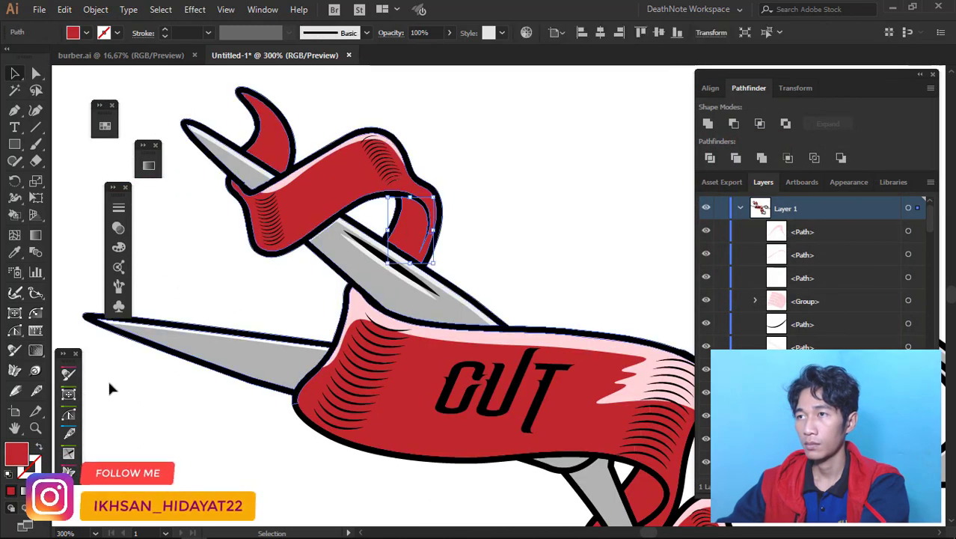
pyautogui.doubleClick(21, 455)
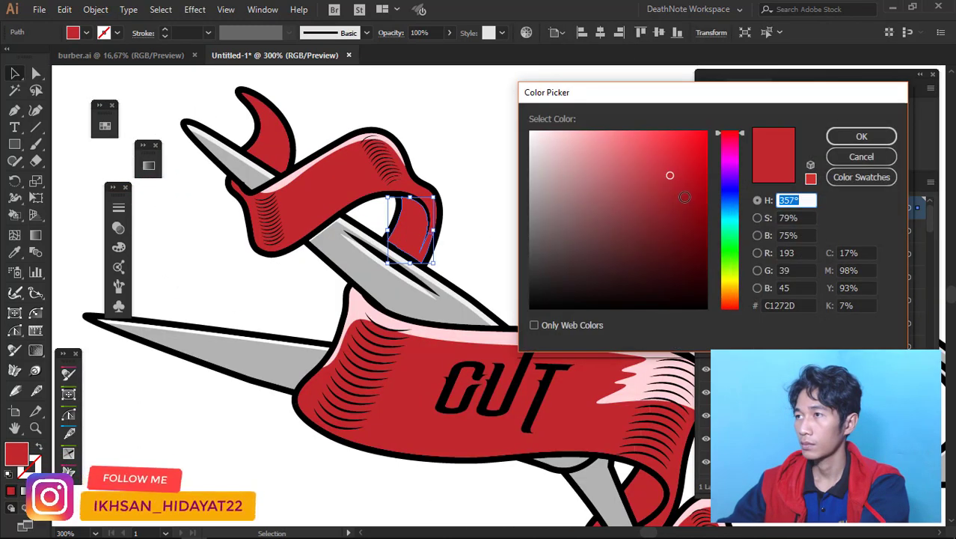
pyautogui.click(861, 142)
pyautogui.click(534, 202)
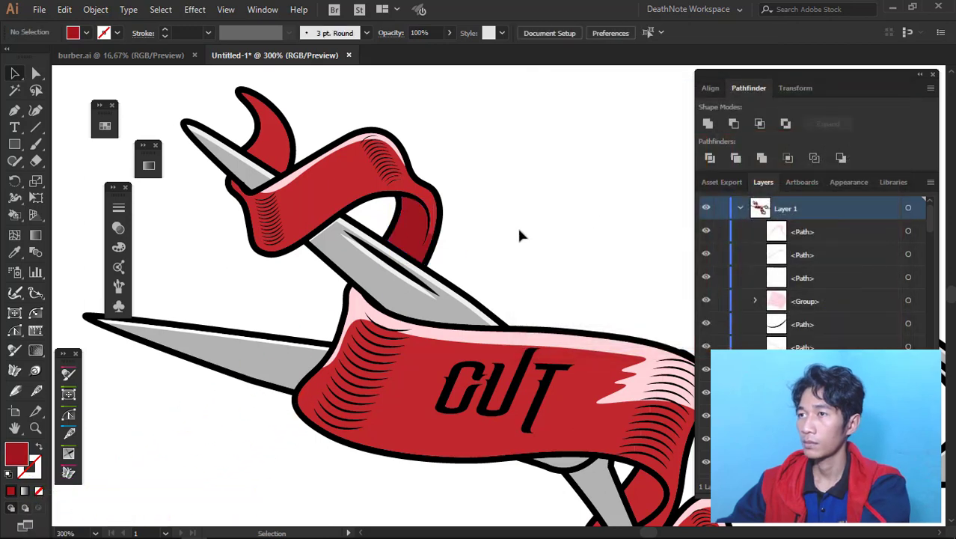
pyautogui.scroll(-3, 531, 249)
pyautogui.scroll(1, 551, 271)
pyautogui.press('Tab')
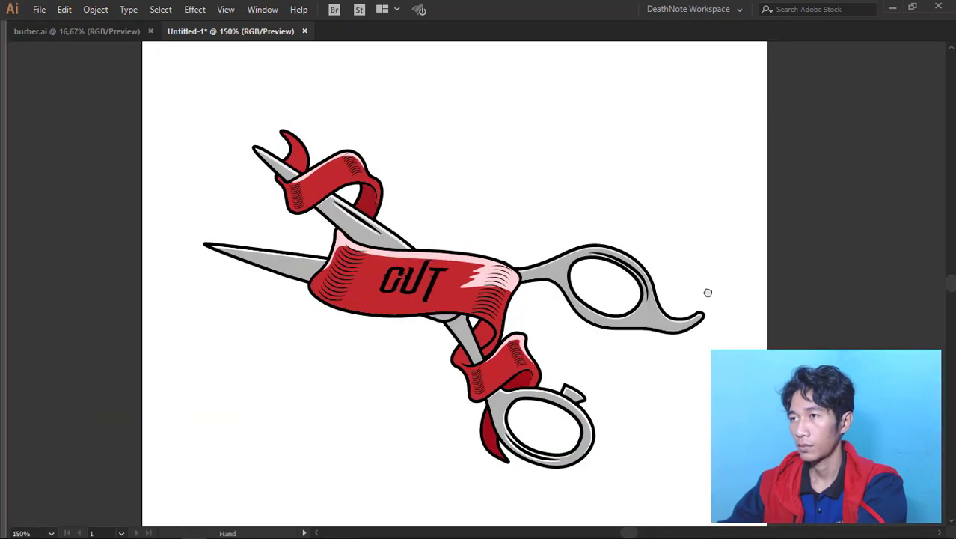